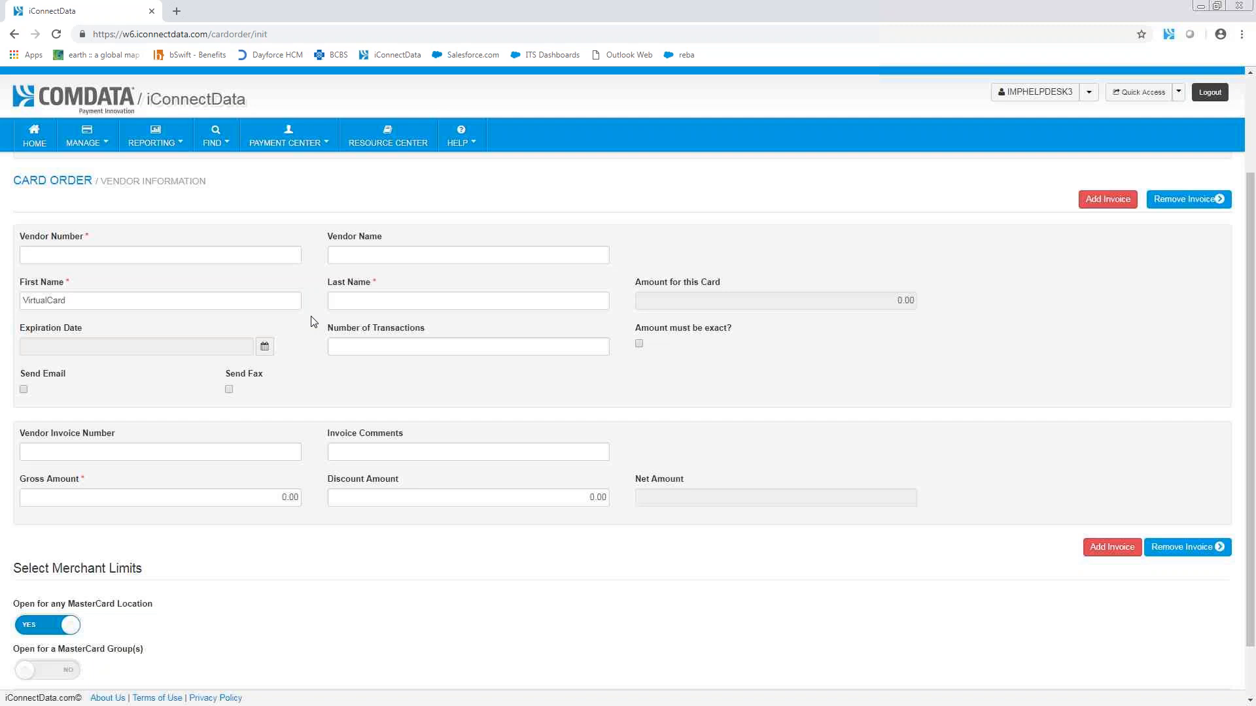
Step: Enter the vendor number in the card order's vendor information
{"action": "left_click", "coordinate": [206, 255]}
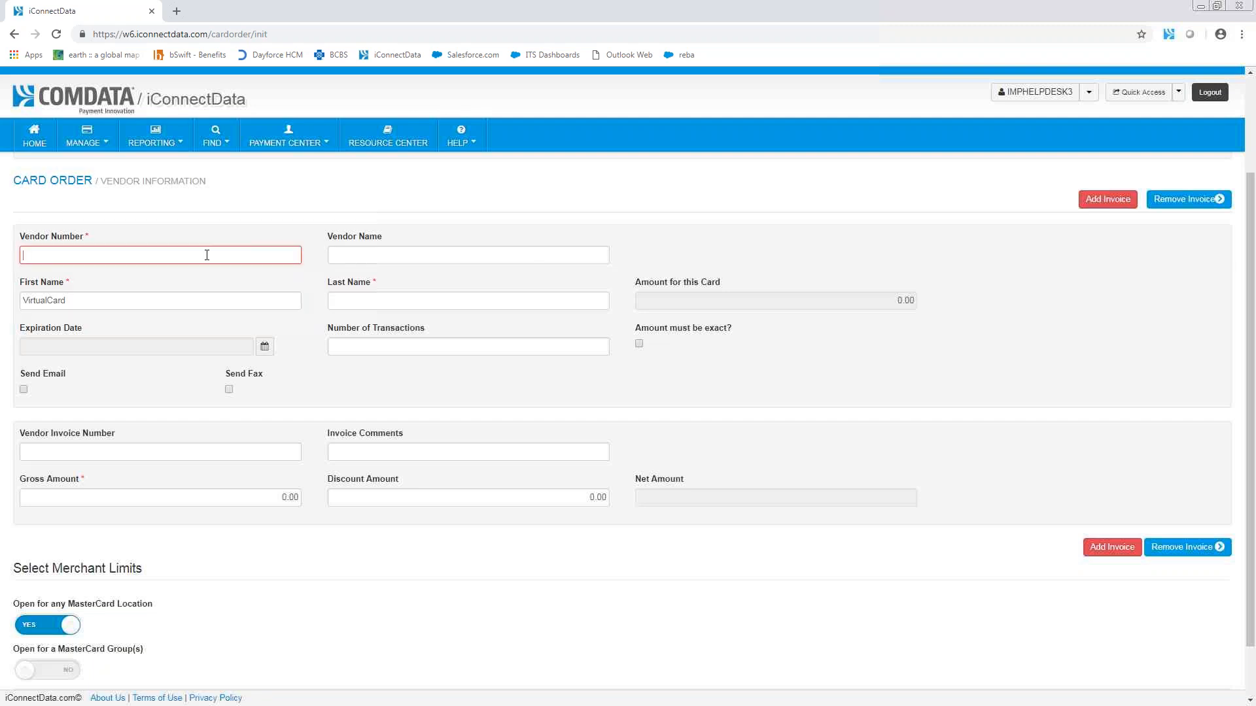
{"action": "type", "text": "123456"}
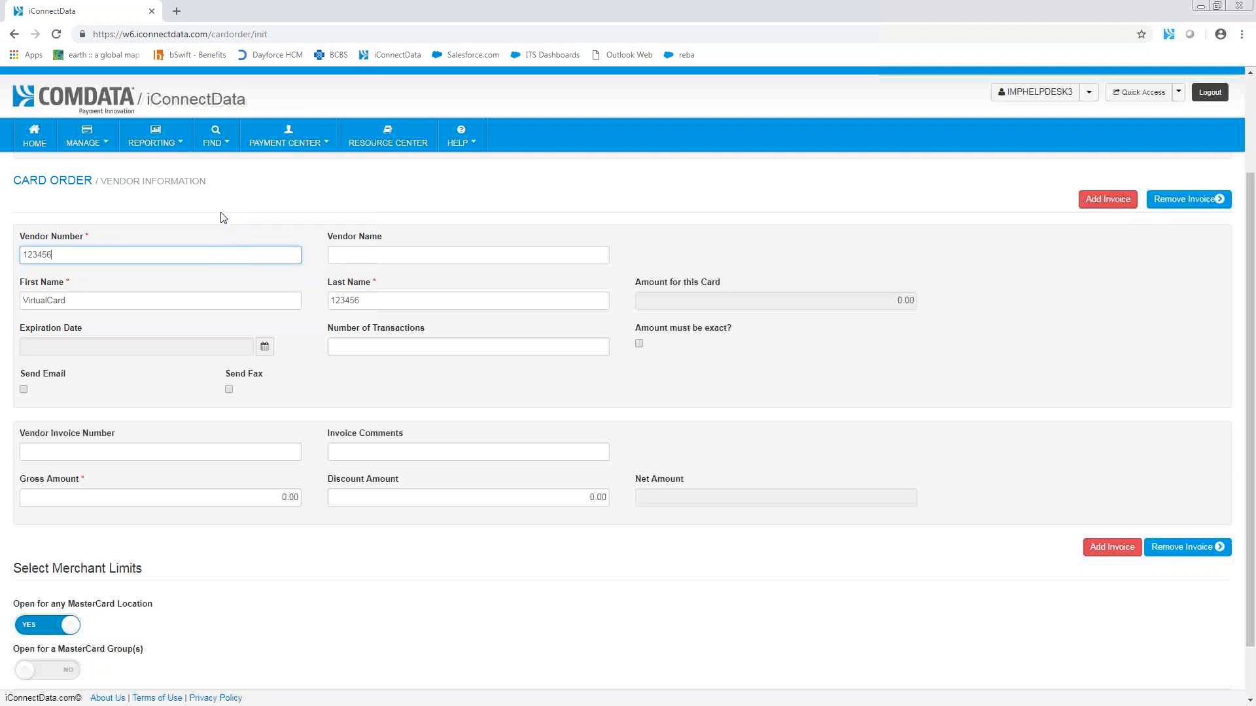
{"action": "type", "text": "789"}
Step: Examine how the first and last names are filled in by default and locate the vendor name field
{"action": "left_click", "coordinate": [367, 298]}
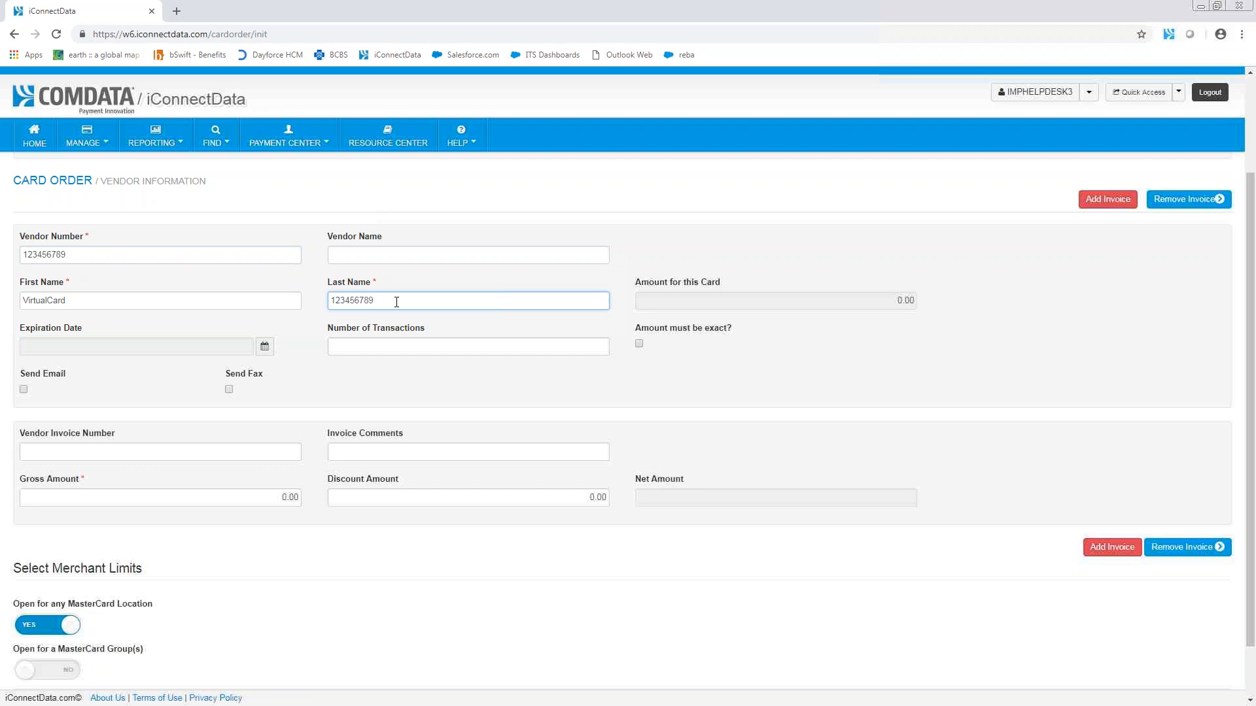
{"action": "mouse_move", "coordinate": [241, 298]}
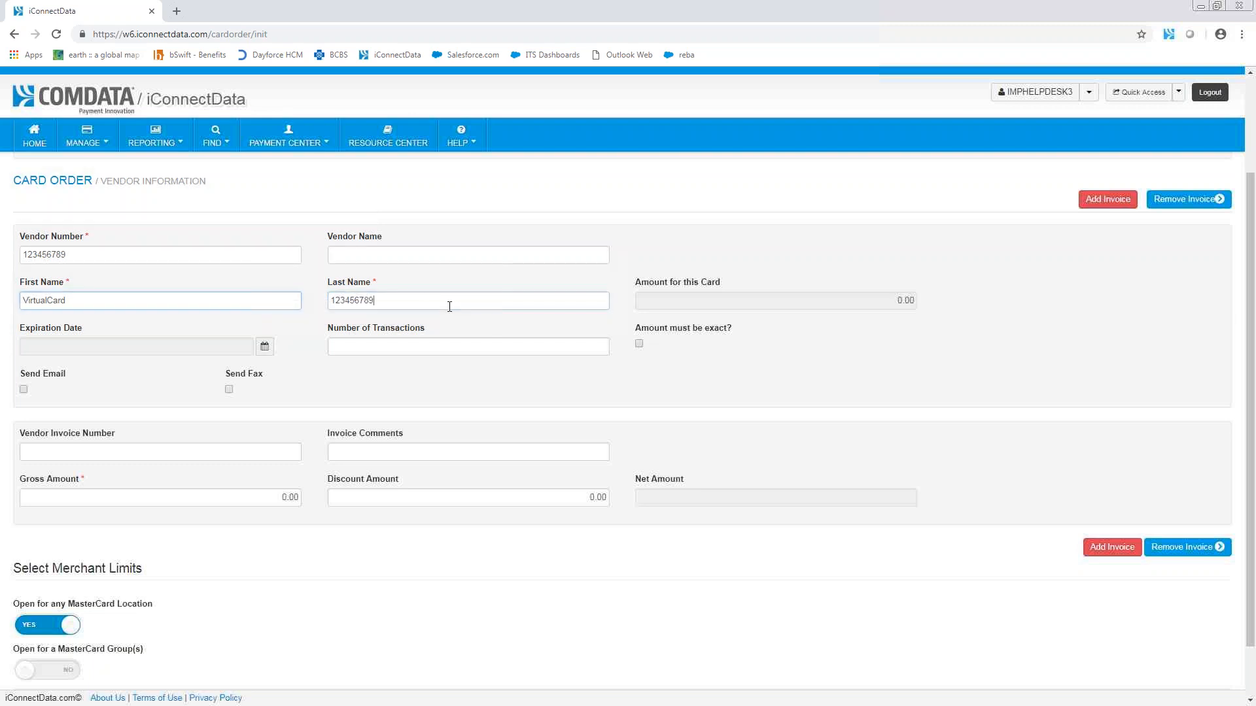
{"action": "mouse_move", "coordinate": [299, 295]}
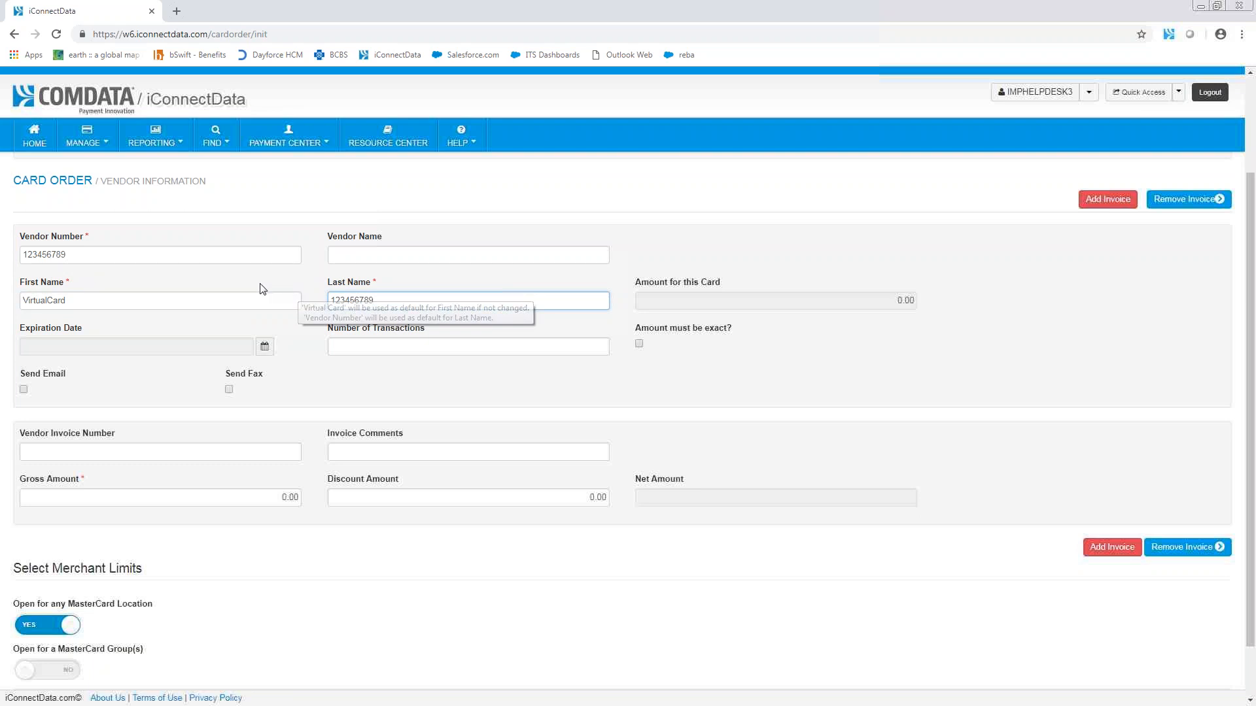
{"action": "left_click", "coordinate": [217, 281]}
{"action": "left_click", "coordinate": [149, 300]}
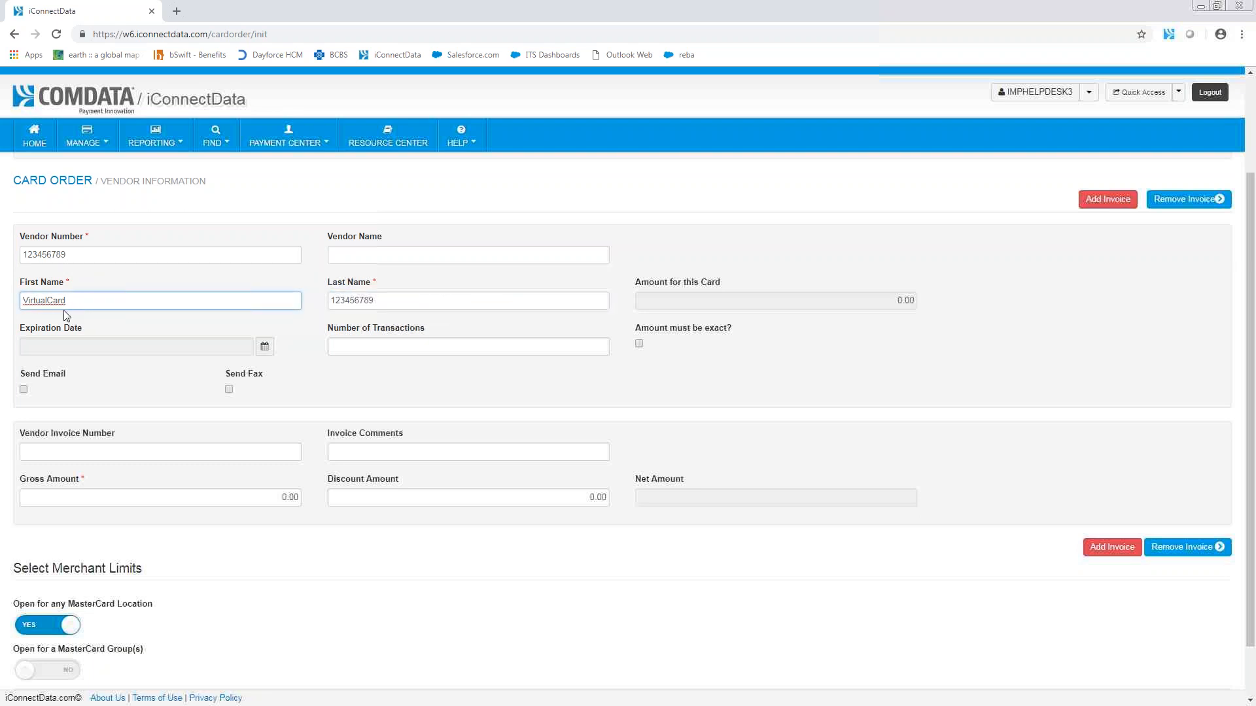
{"action": "left_click", "coordinate": [48, 302]}
{"action": "mouse_move", "coordinate": [396, 299]}
{"action": "left_click", "coordinate": [402, 277]}
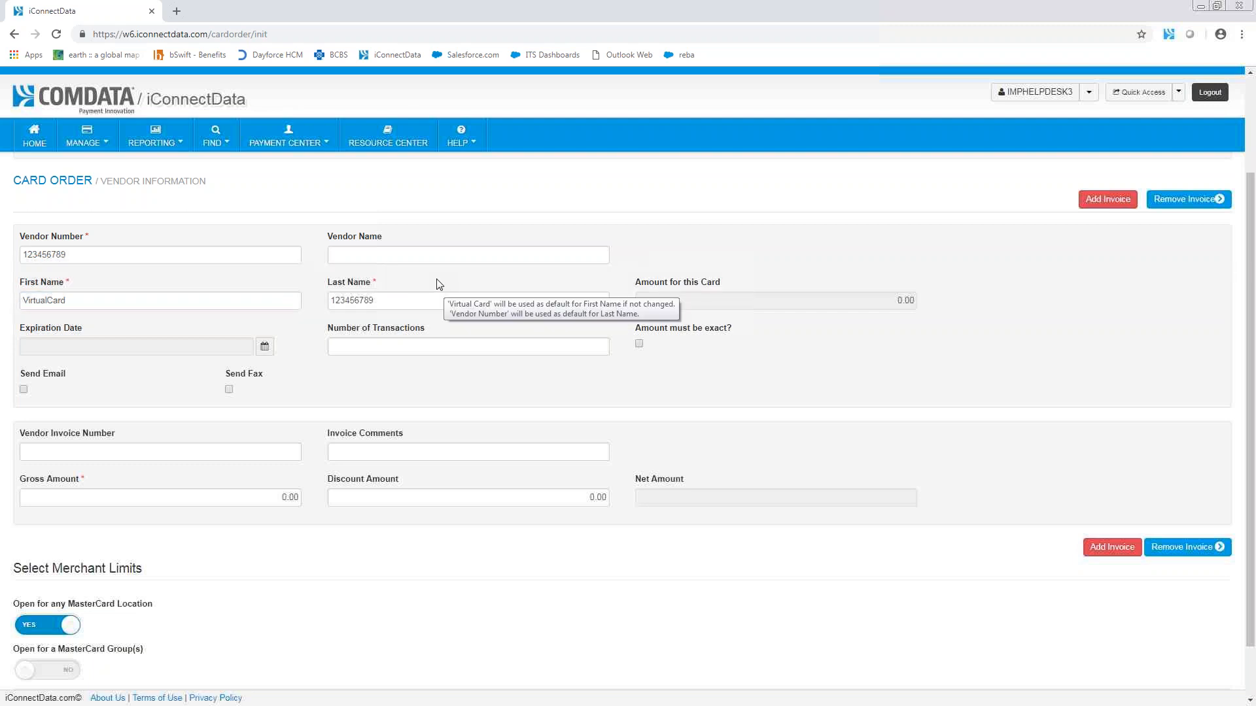
{"action": "left_click", "coordinate": [372, 254]}
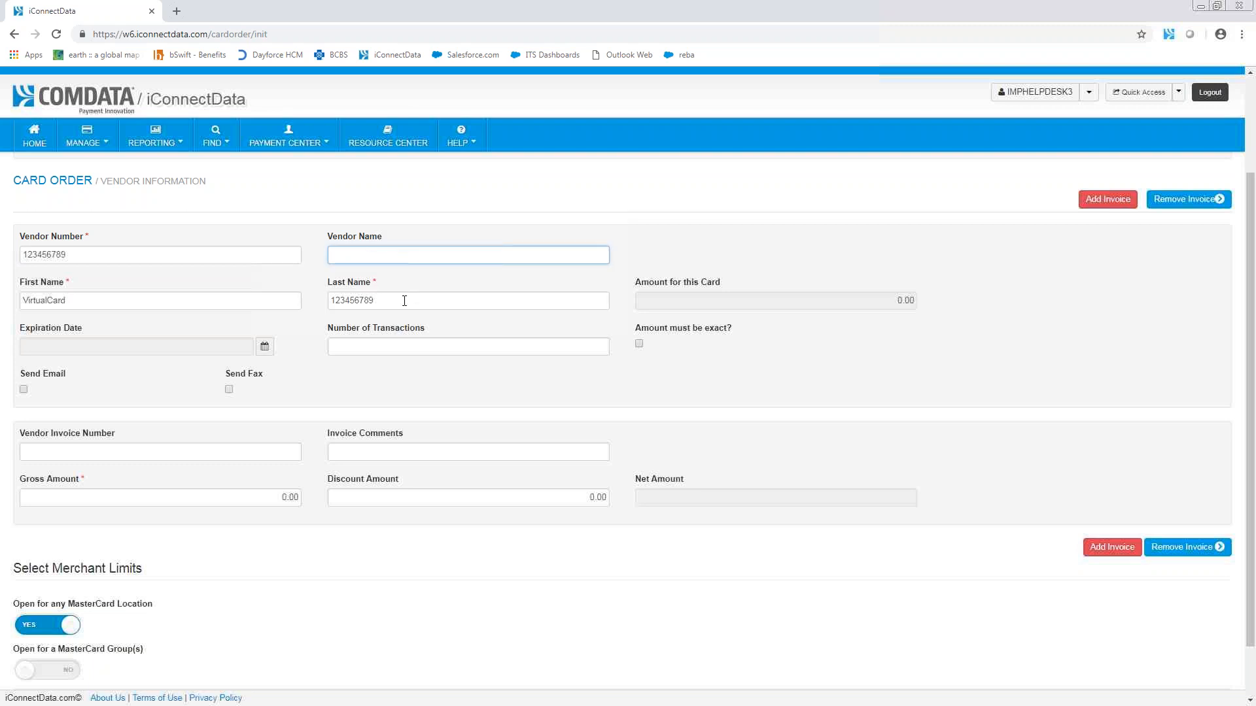
Step: Set the card's expiration to December 2018 with 1 transaction, and require the amount to be exact
{"action": "left_click", "coordinate": [265, 353]}
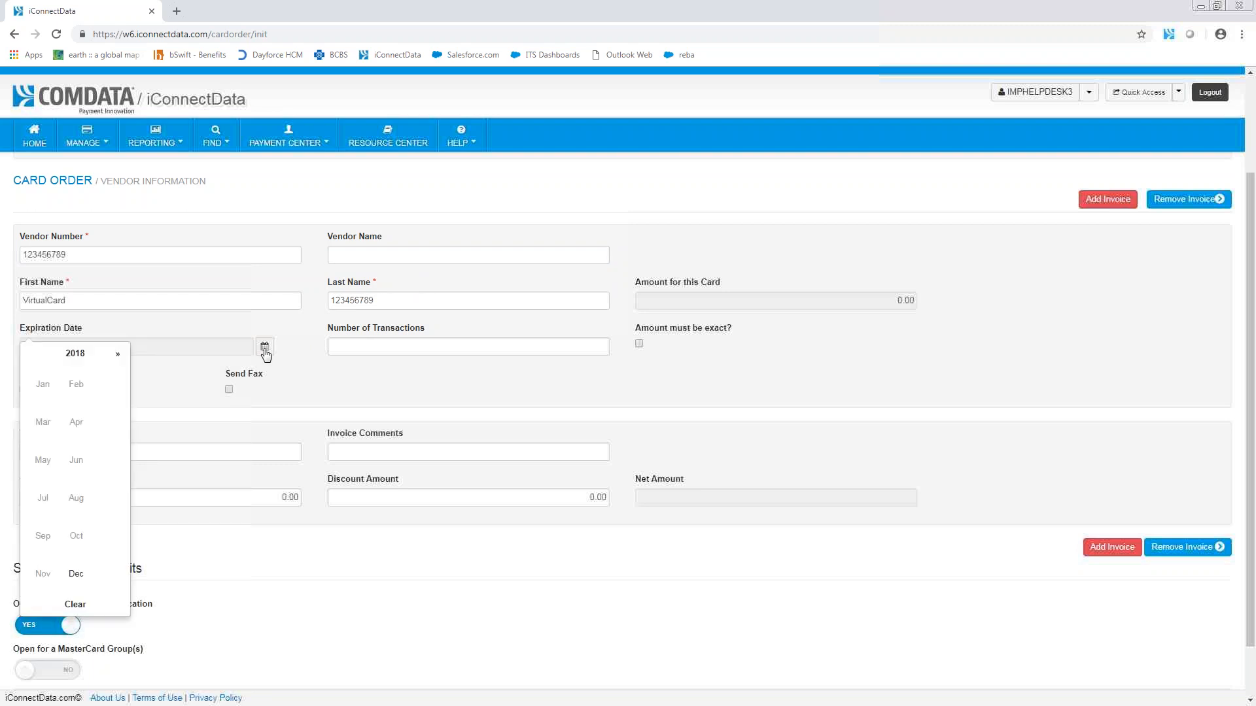
{"action": "left_click", "coordinate": [75, 575]}
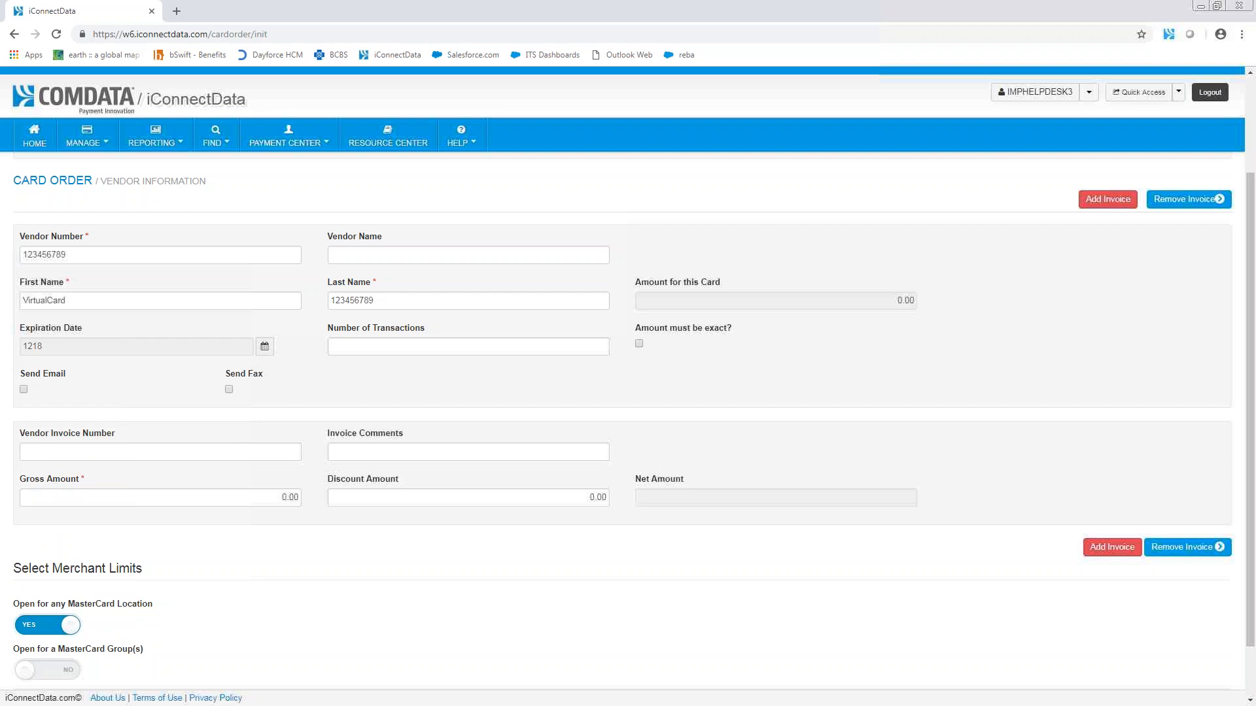
{"action": "left_click", "coordinate": [599, 346]}
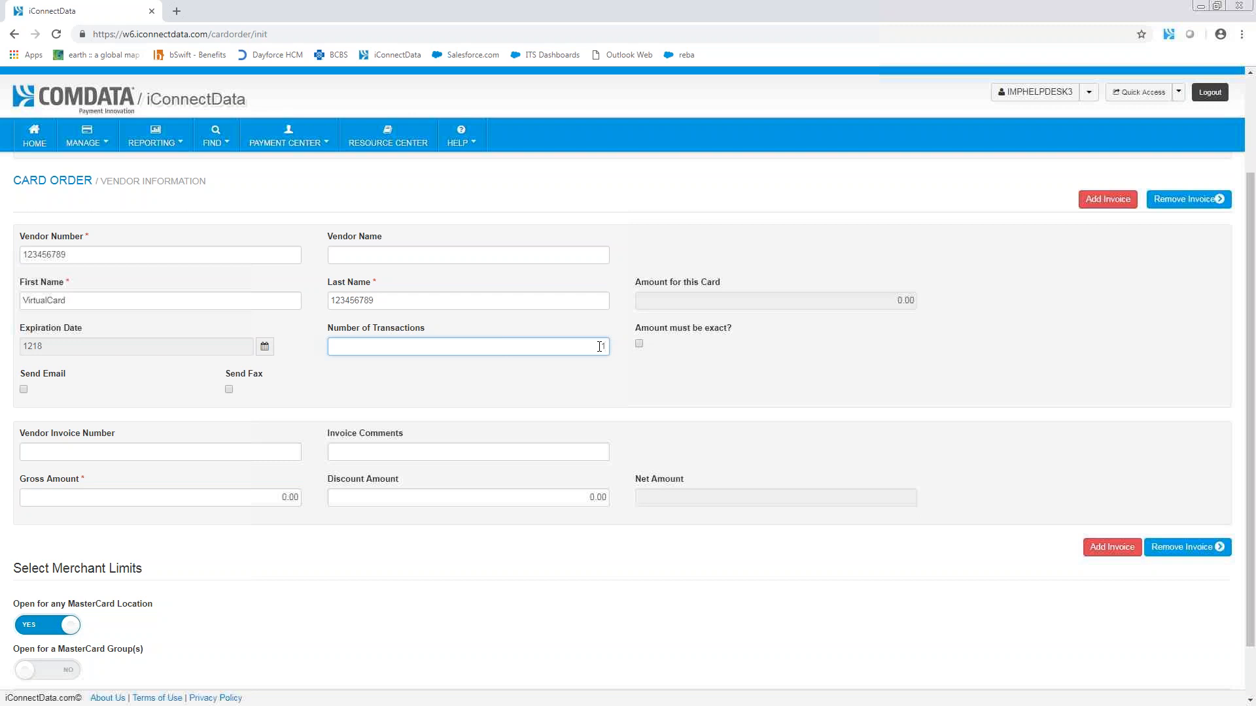
{"action": "left_click", "coordinate": [639, 344]}
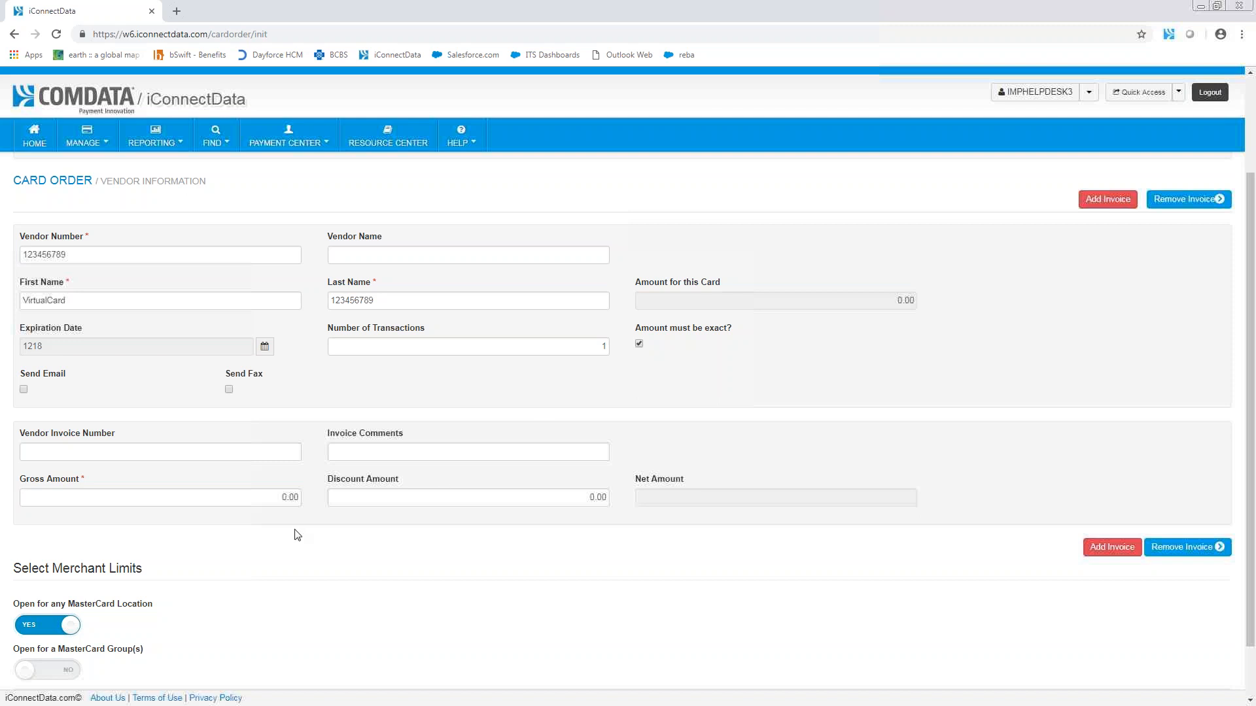
Step: Set the invoice's gross amount to 100.00
{"action": "left_click", "coordinate": [262, 498]}
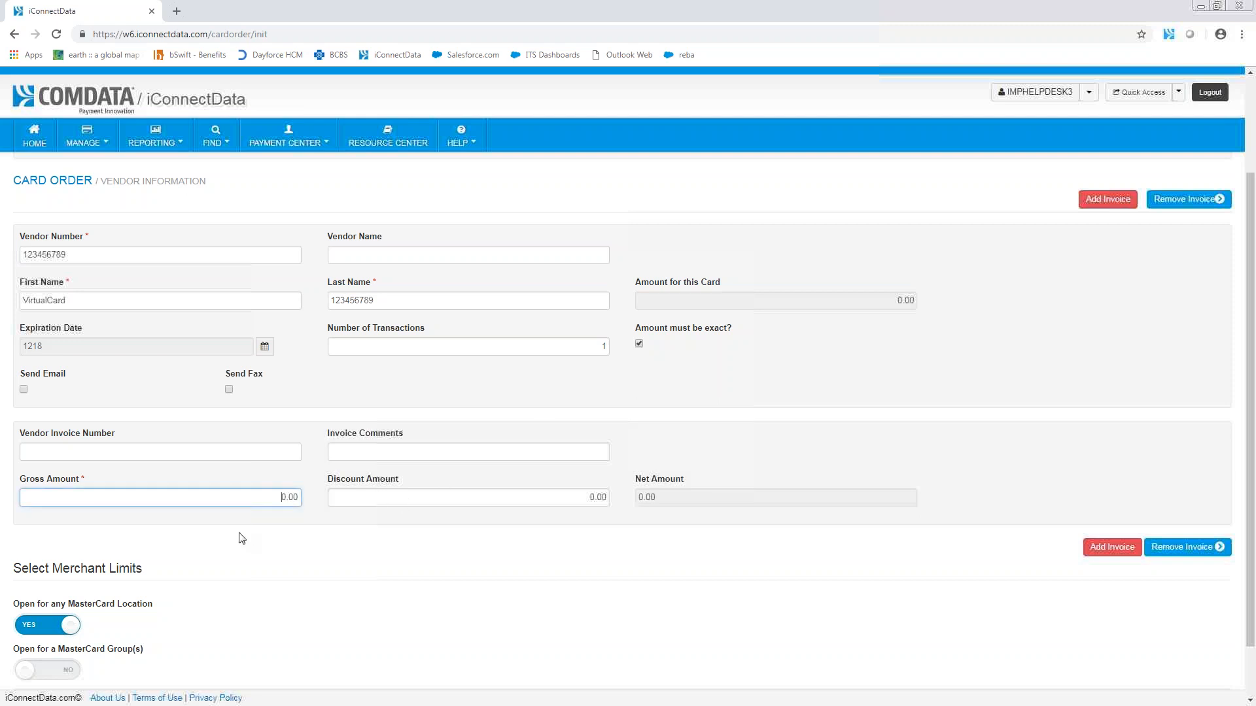
{"action": "type", "text": "10"}
{"action": "left_click", "coordinate": [285, 535]}
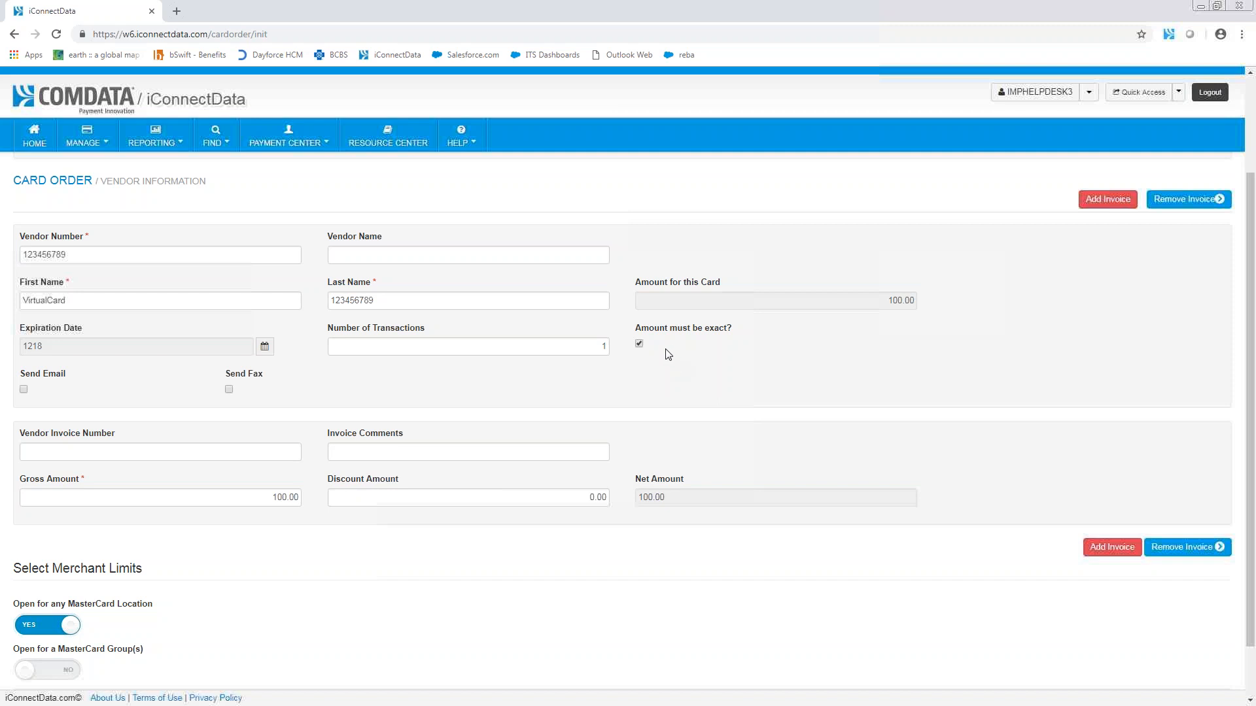
Step: Turn on email sending for the card and enter the recipient's remit email address
{"action": "left_click", "coordinate": [23, 390]}
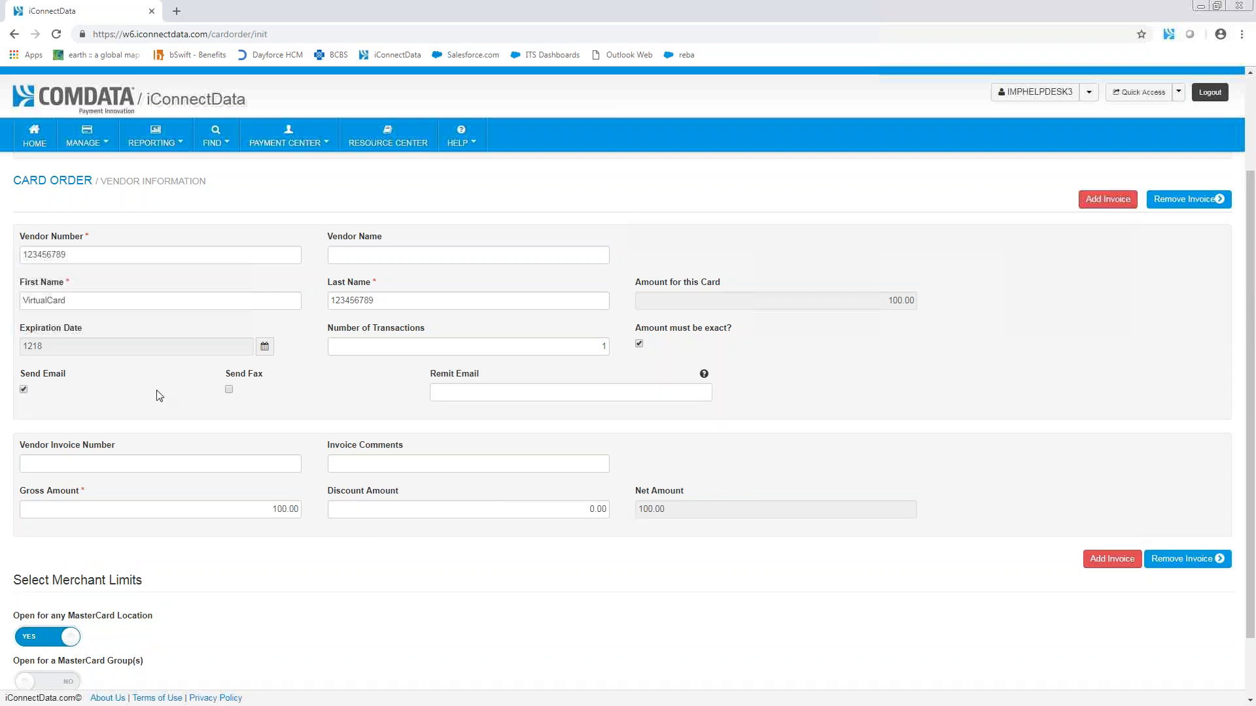
{"action": "left_click", "coordinate": [489, 391]}
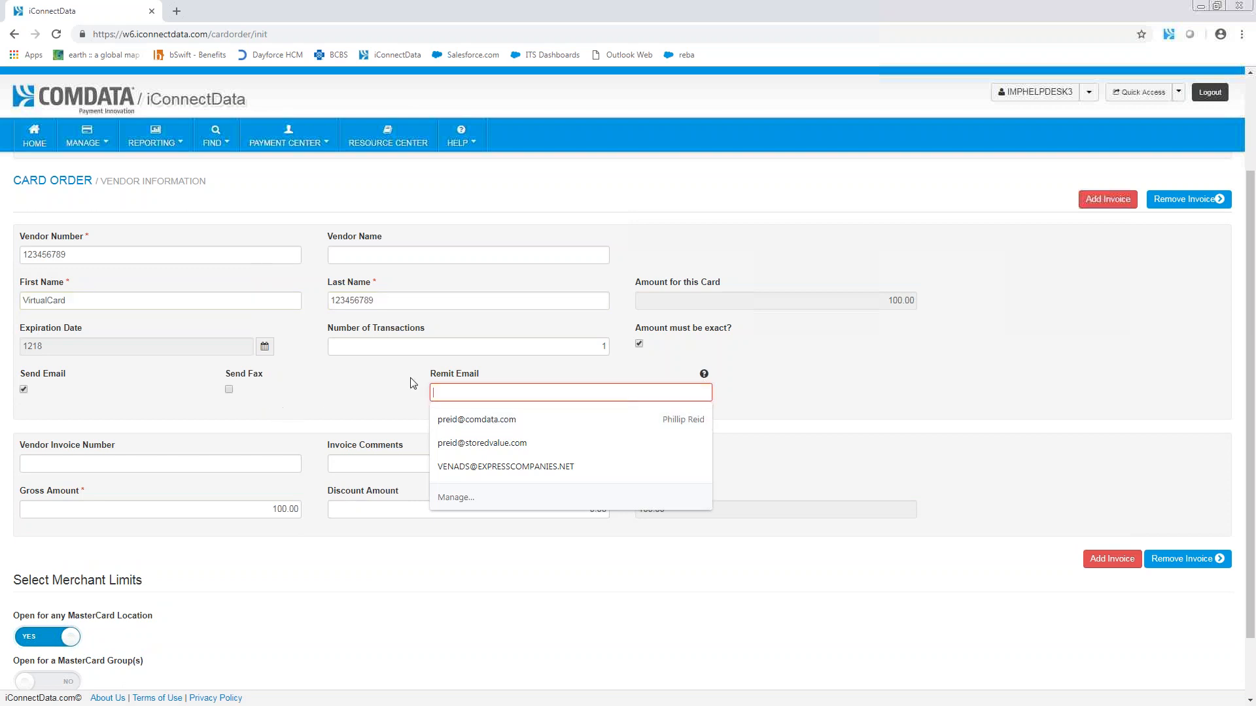
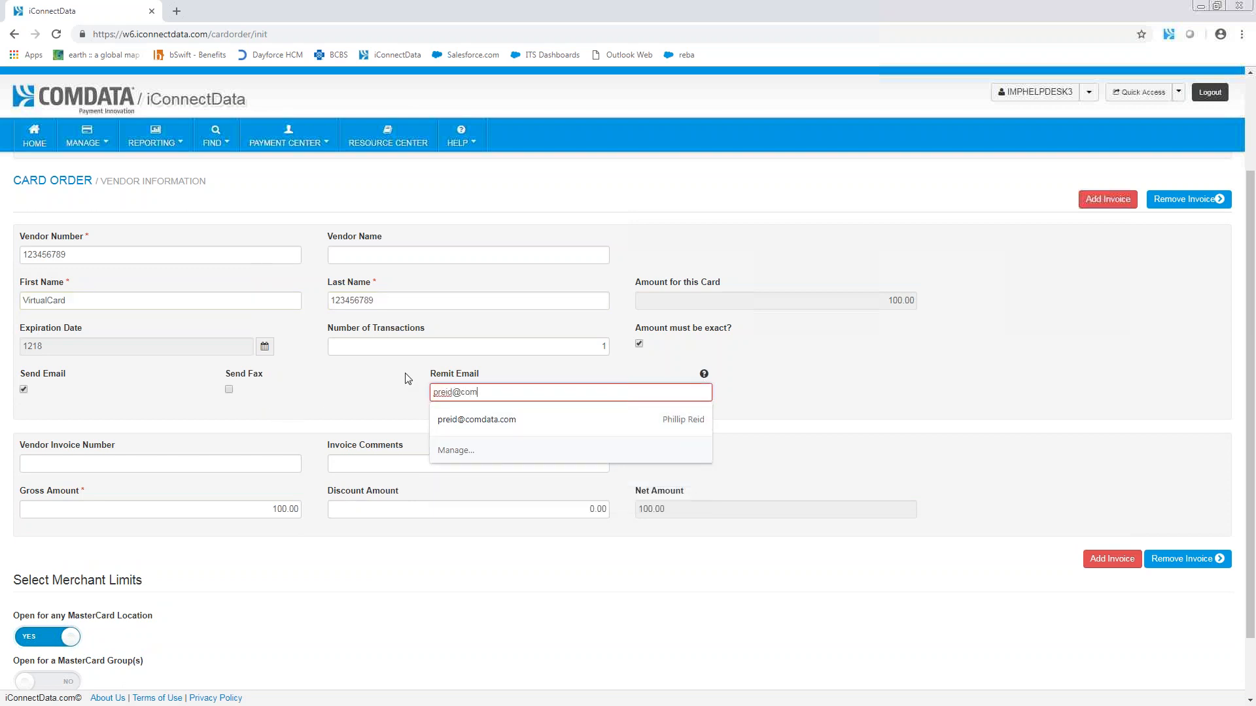
{"action": "left_click", "coordinate": [405, 397]}
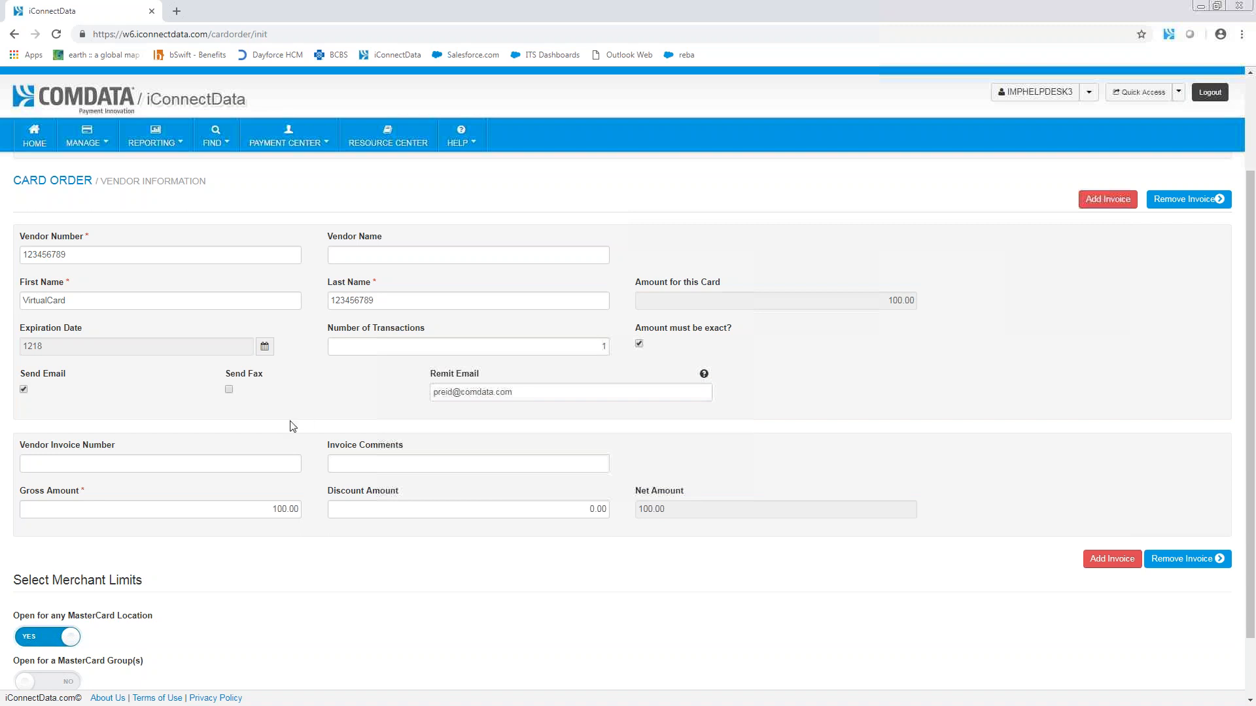
Step: Review the remit email's help text along with the vendor invoice number and gross amount fields
{"action": "left_click", "coordinate": [205, 467]}
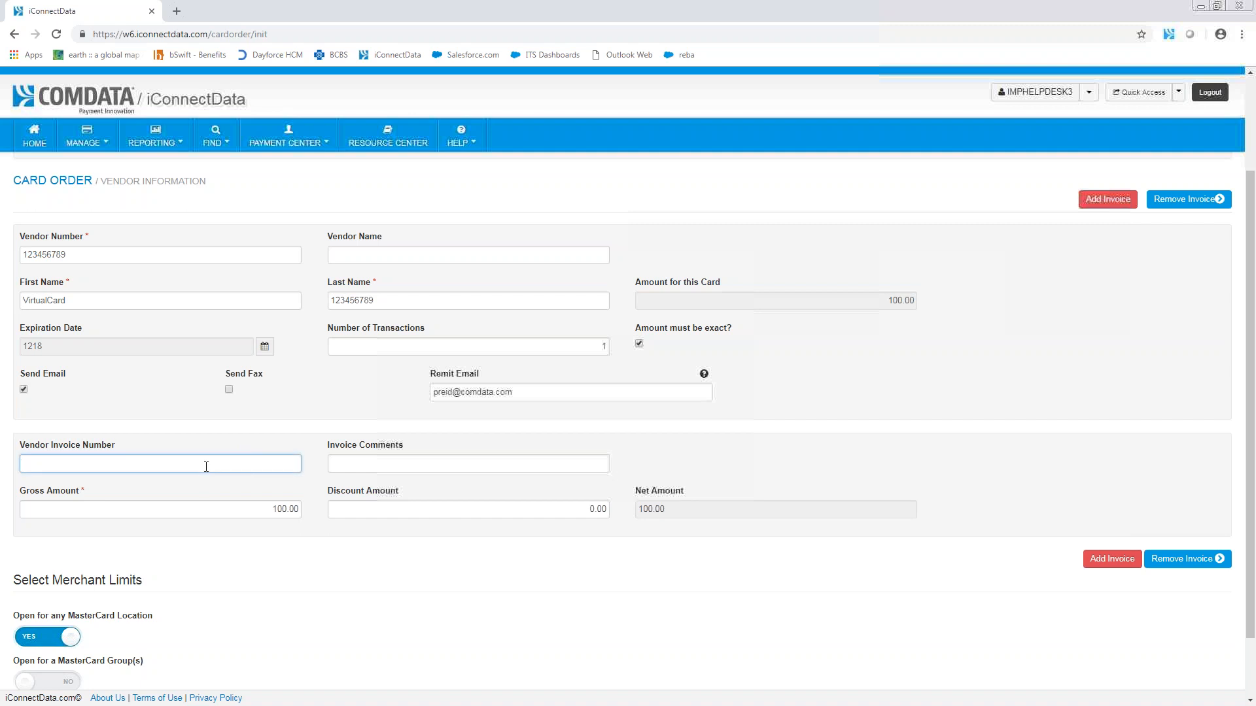
{"action": "left_click", "coordinate": [685, 391]}
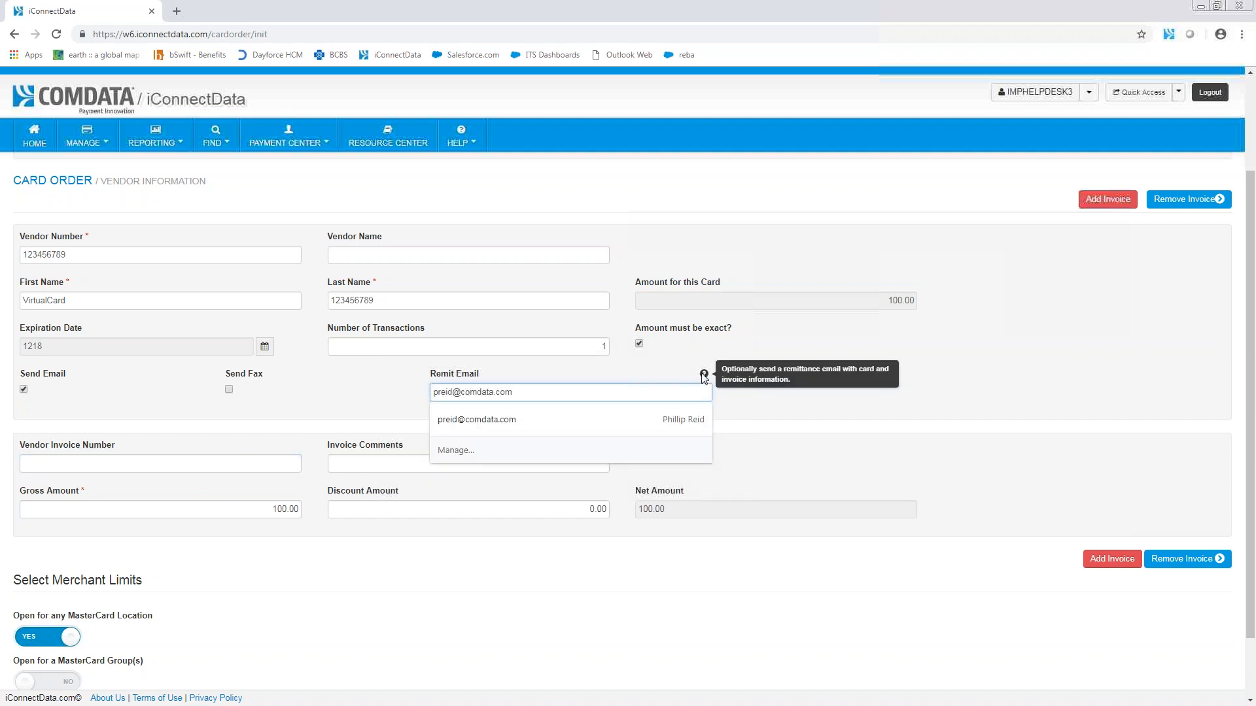
{"action": "left_click", "coordinate": [321, 397]}
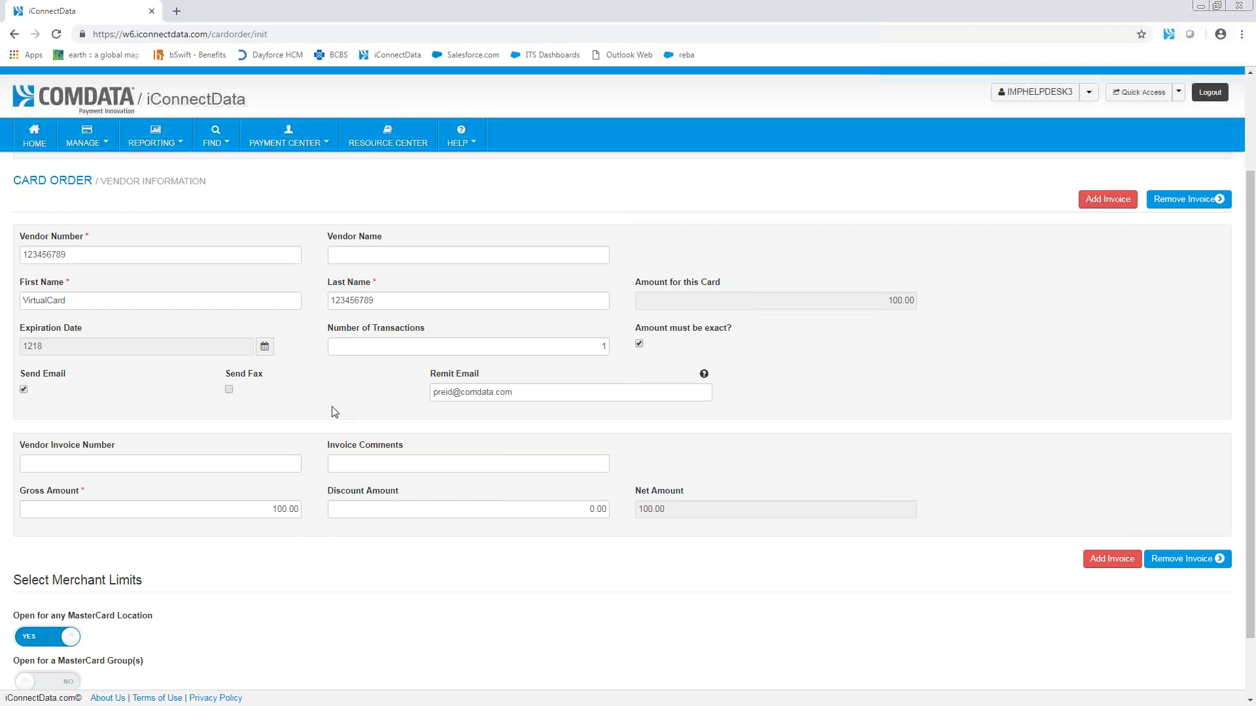
{"action": "left_click", "coordinate": [277, 460]}
{"action": "left_click", "coordinate": [530, 393]}
{"action": "left_click", "coordinate": [338, 390]}
{"action": "left_click", "coordinate": [249, 462]}
{"action": "left_click", "coordinate": [332, 464]}
{"action": "left_click", "coordinate": [288, 464]}
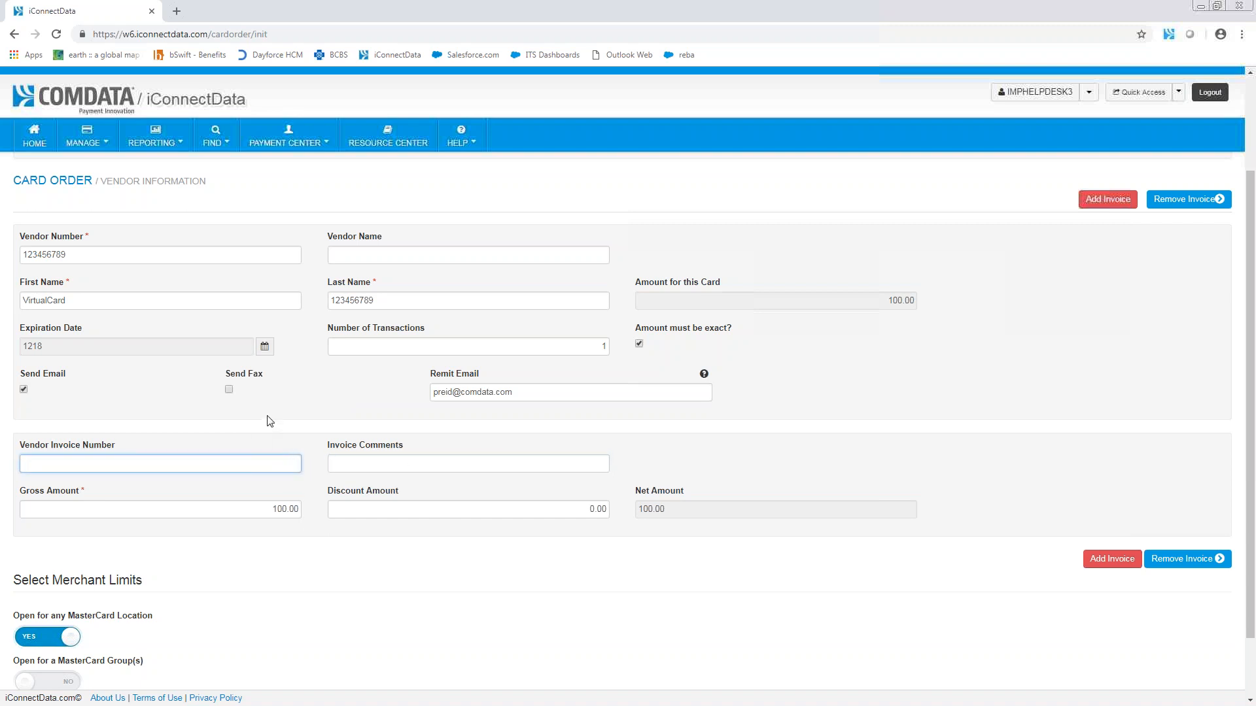
{"action": "left_click", "coordinate": [263, 516]}
Step: Submit the card order, keeping it open for any MasterCard location
{"action": "left_click", "coordinate": [289, 554]}
{"action": "scroll", "coordinate": [290, 554], "scroll_direction": "down", "scroll_amount": 2}
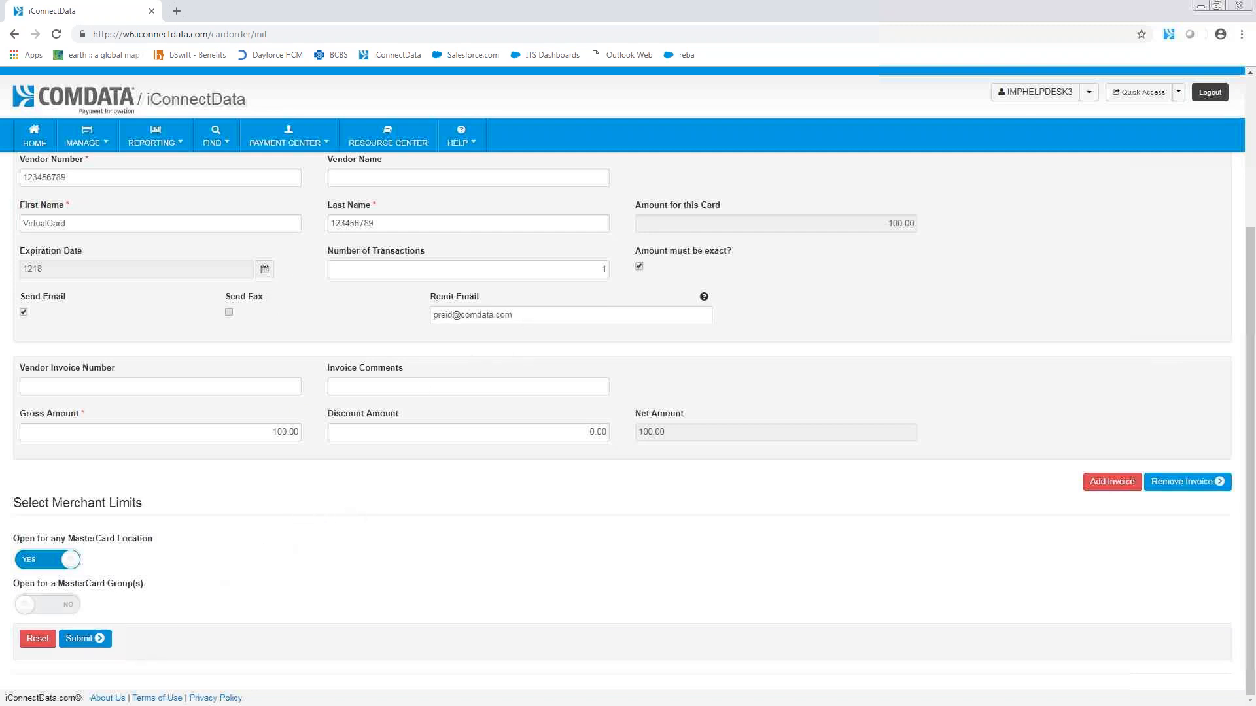
{"action": "left_click", "coordinate": [98, 644]}
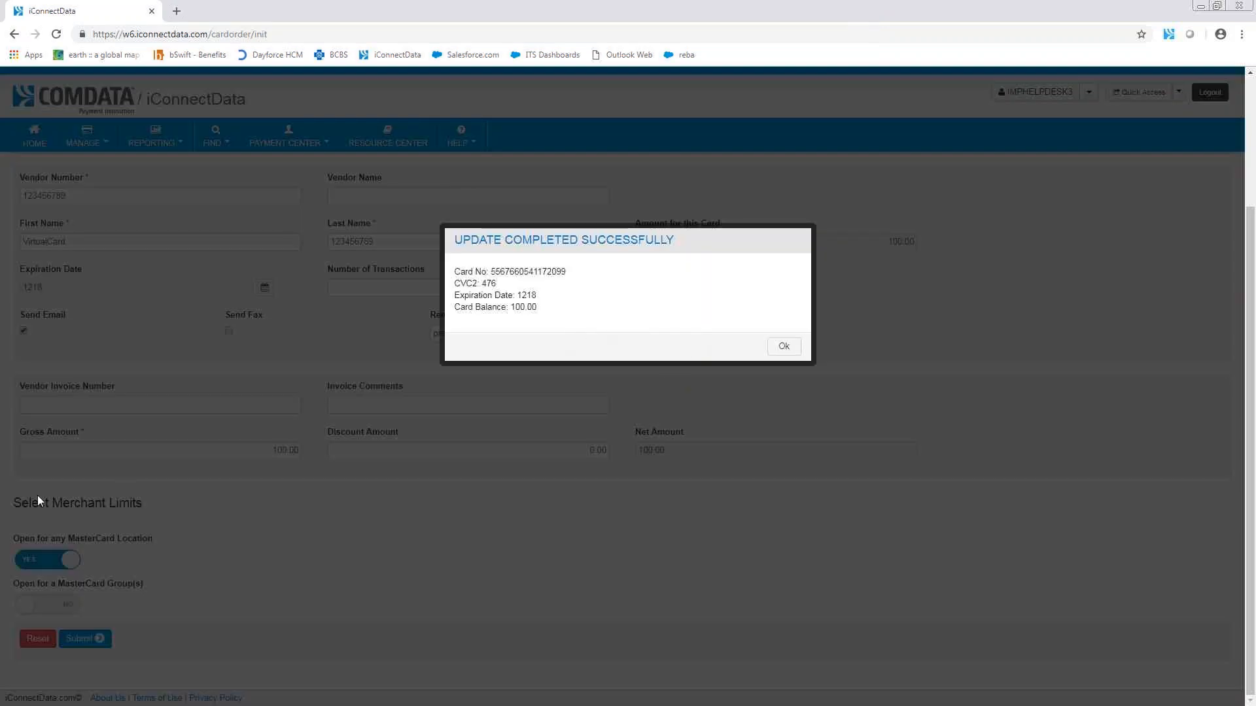
Step: Switch to the ePayment advisory email in Outlook, maximize it and examine the virtual card details and zip code note
{"action": "left_click_drag", "start_coordinate": [0, 124], "coordinate": [715, 115]}
{"action": "double_click", "coordinate": [716, 118]}
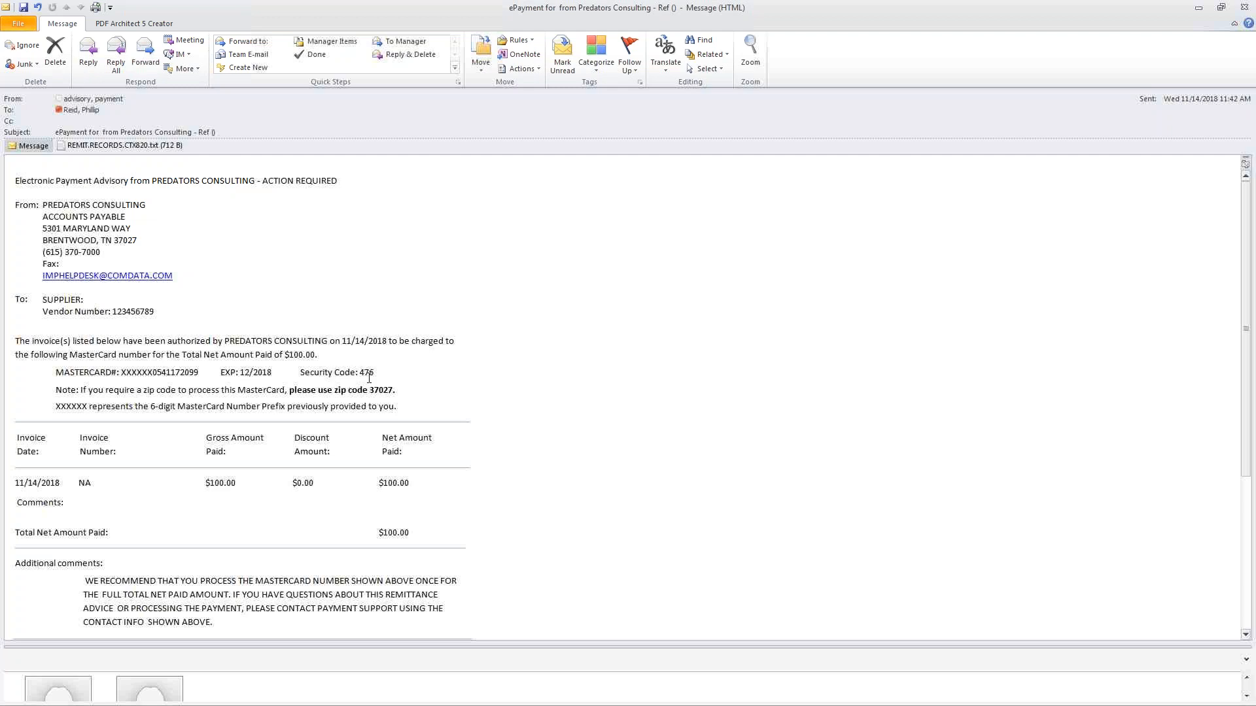
{"action": "left_click_drag", "start_coordinate": [370, 393], "coordinate": [395, 397]}
{"action": "left_click", "coordinate": [398, 393]}
{"action": "left_click_drag", "start_coordinate": [154, 376], "coordinate": [122, 376]}
{"action": "left_click", "coordinate": [438, 378]}
{"action": "scroll", "coordinate": [457, 378], "scroll_direction": "down", "scroll_amount": 4}
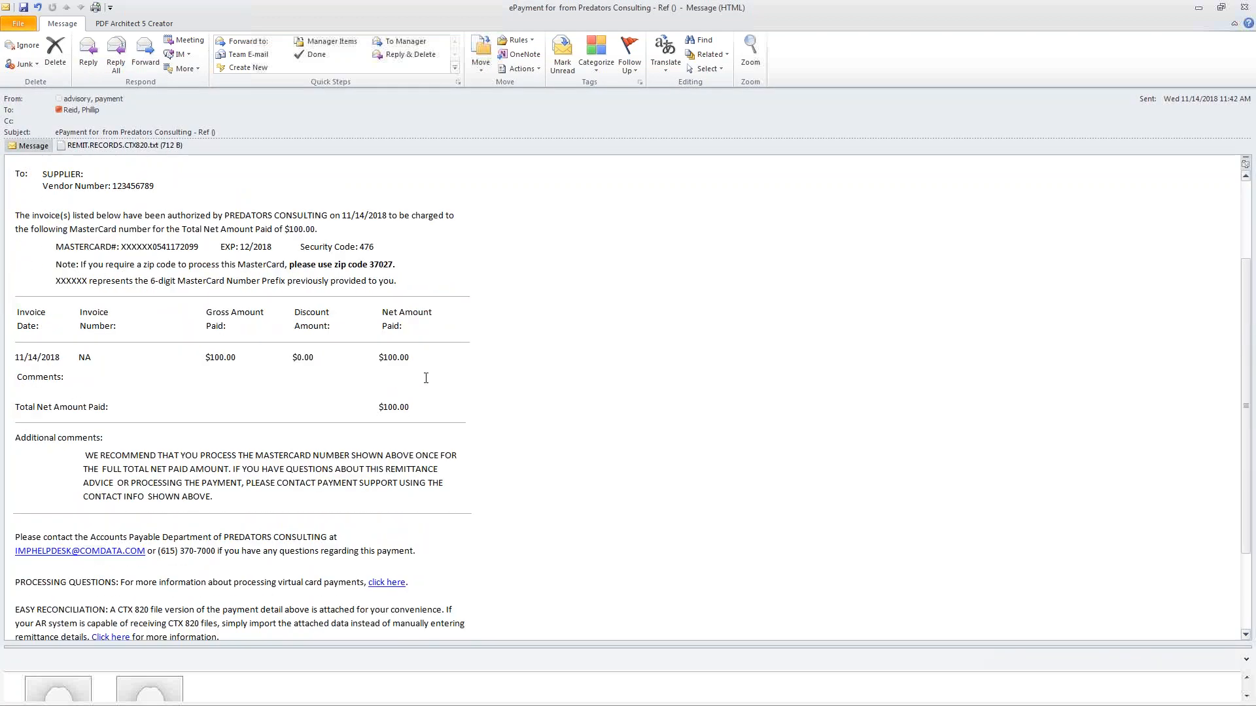
Step: Examine the invoice line with its date, number and amounts, and the additional comments in the advisory email
{"action": "left_click_drag", "start_coordinate": [424, 358], "coordinate": [26, 359]}
{"action": "left_click_drag", "start_coordinate": [414, 359], "coordinate": [36, 364]}
{"action": "left_click", "coordinate": [401, 355]}
{"action": "left_click_drag", "start_coordinate": [401, 355], "coordinate": [26, 358]}
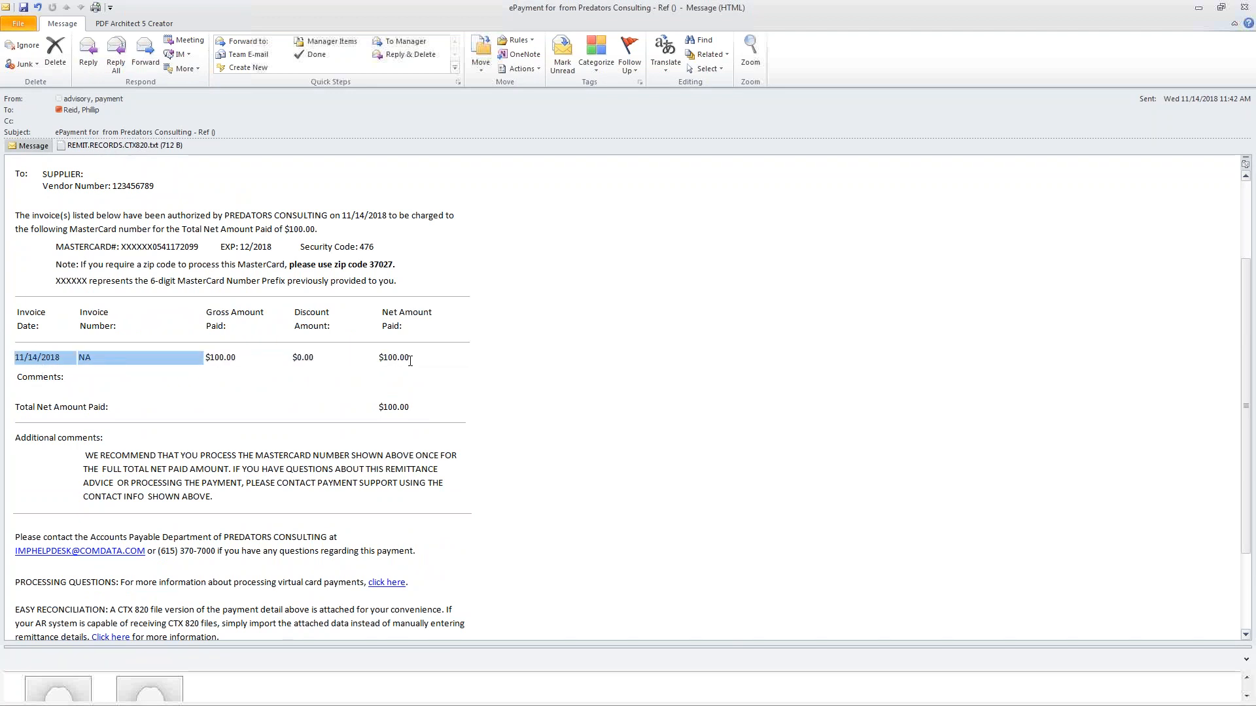
{"action": "left_click", "coordinate": [410, 360]}
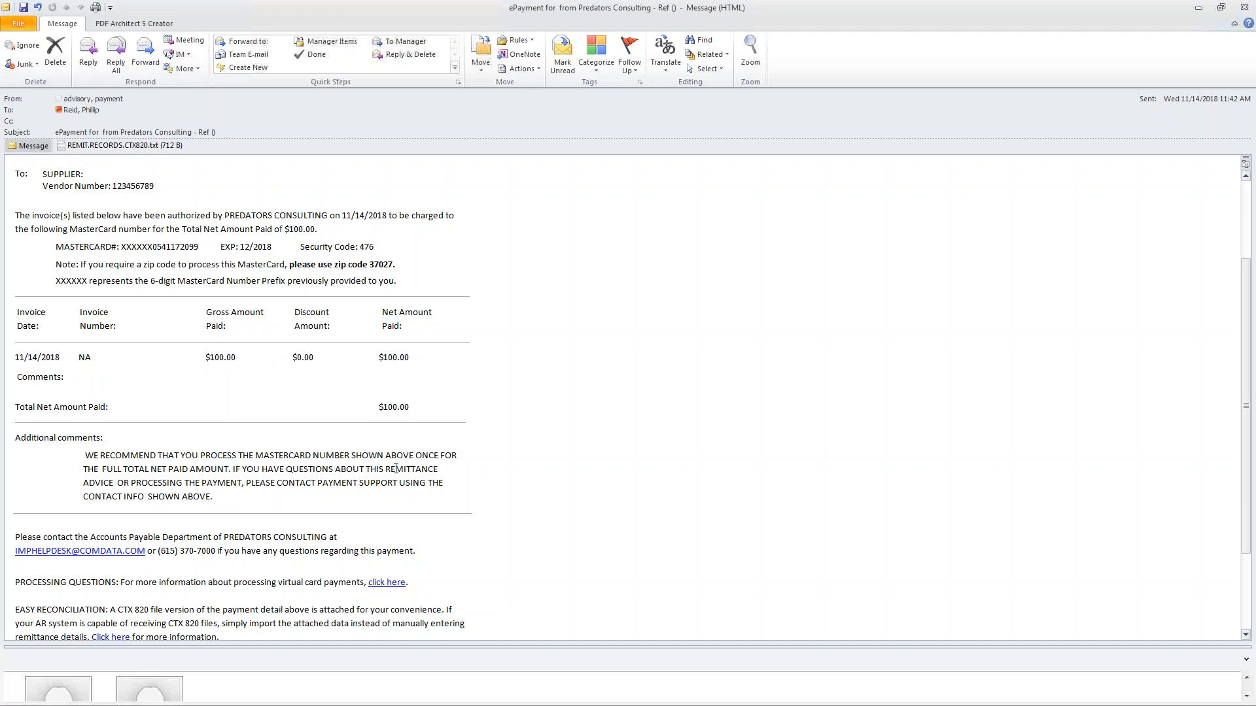
{"action": "left_click_drag", "start_coordinate": [20, 355], "coordinate": [193, 361]}
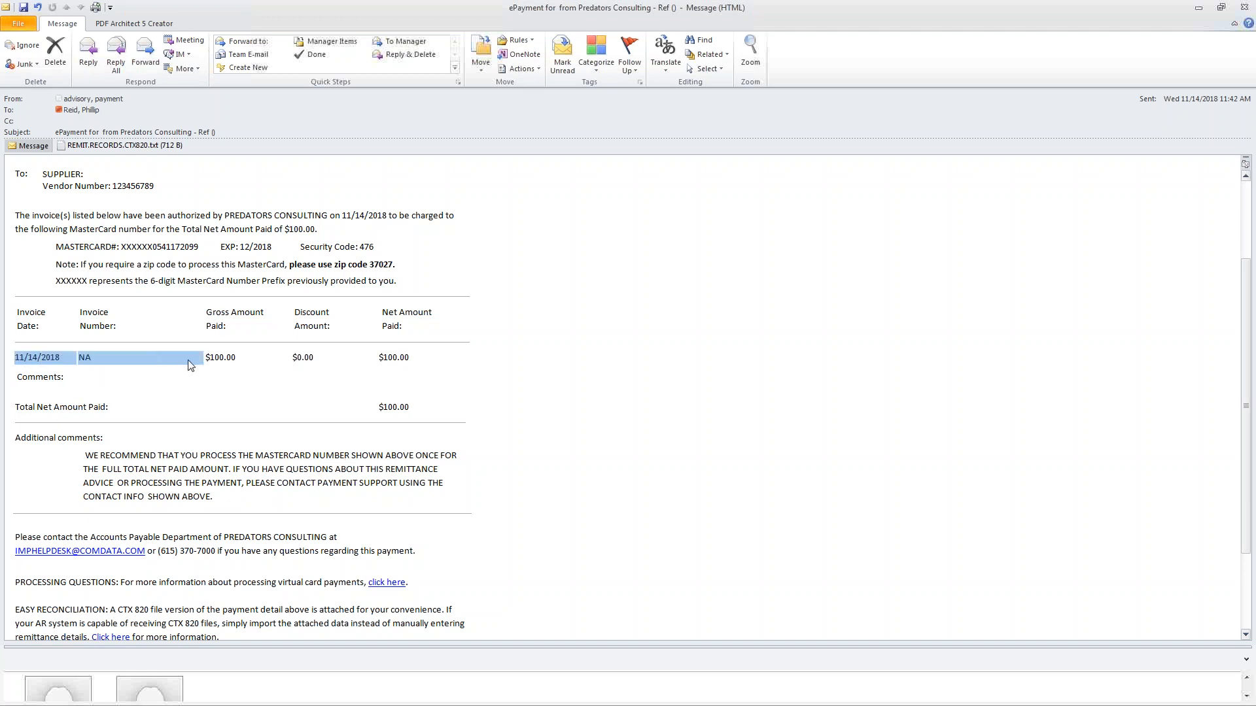
{"action": "left_click", "coordinate": [87, 447]}
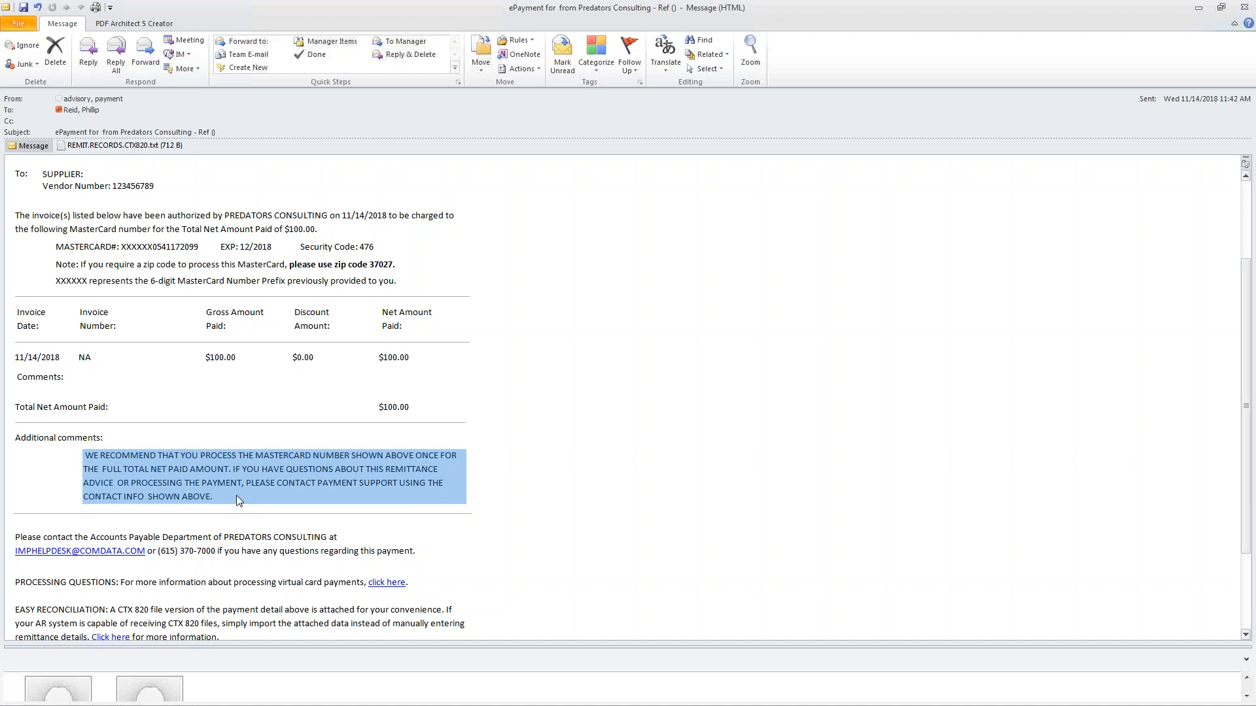
Step: Open the REMIT.RECORDS.CTX820.txt attachment, look over its remittance records and close it
{"action": "scroll", "coordinate": [246, 501], "scroll_direction": "down", "scroll_amount": 2}
{"action": "scroll", "coordinate": [164, 233], "scroll_direction": "up", "scroll_amount": 6}
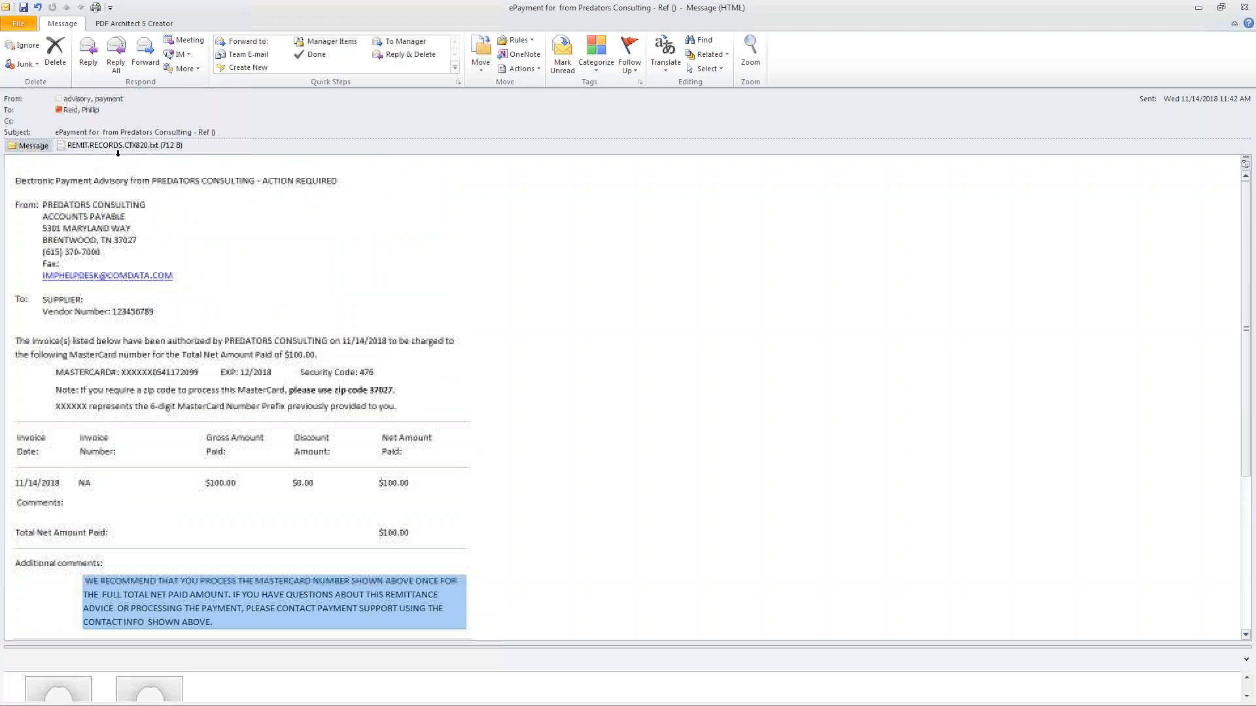
{"action": "double_click", "coordinate": [122, 145]}
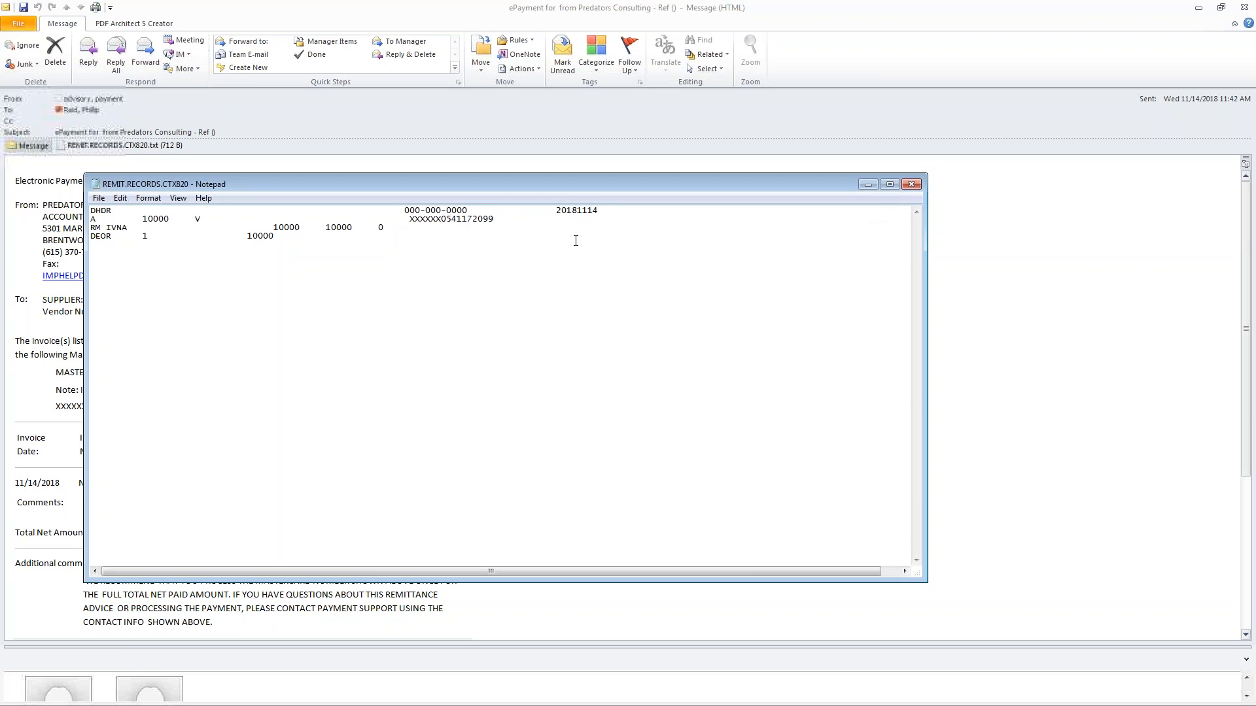
{"action": "left_click", "coordinate": [912, 185]}
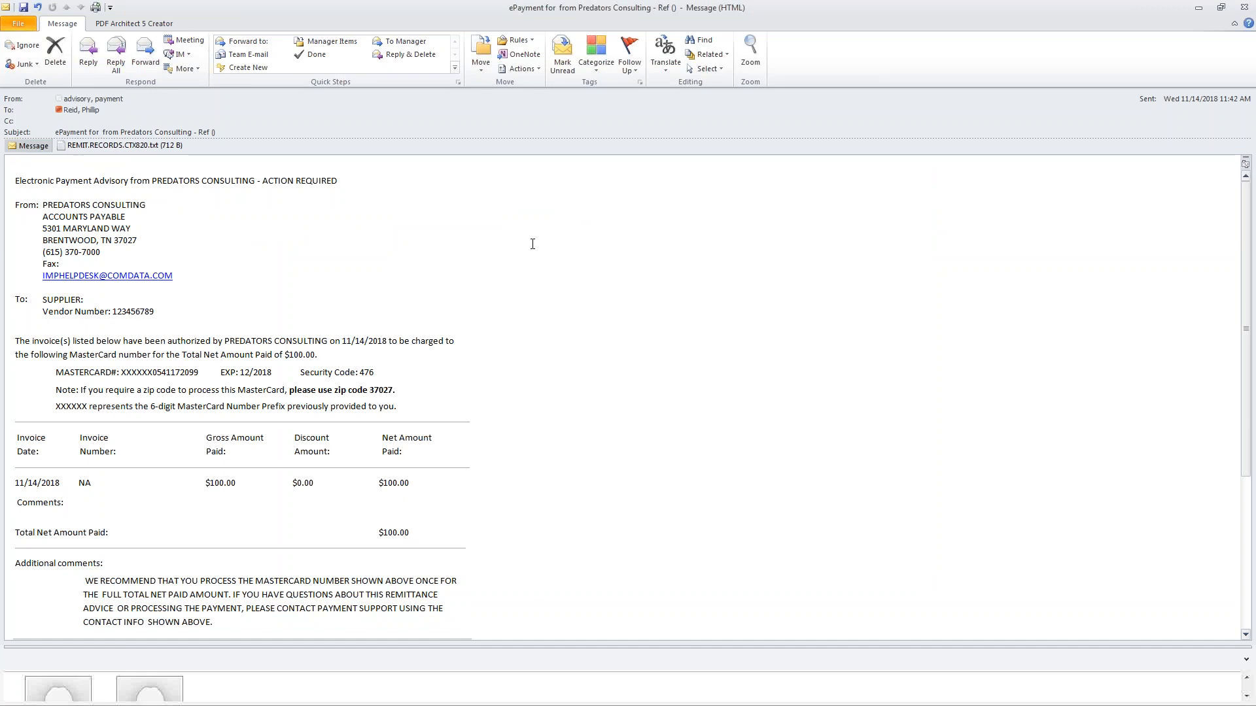
Step: Restore the email window to a smaller size, acknowledge the card order confirmation and close the email
{"action": "double_click", "coordinate": [1144, 11]}
{"action": "left_click_drag", "start_coordinate": [822, 141], "coordinate": [632, 166]}
{"action": "left_click", "coordinate": [780, 348]}
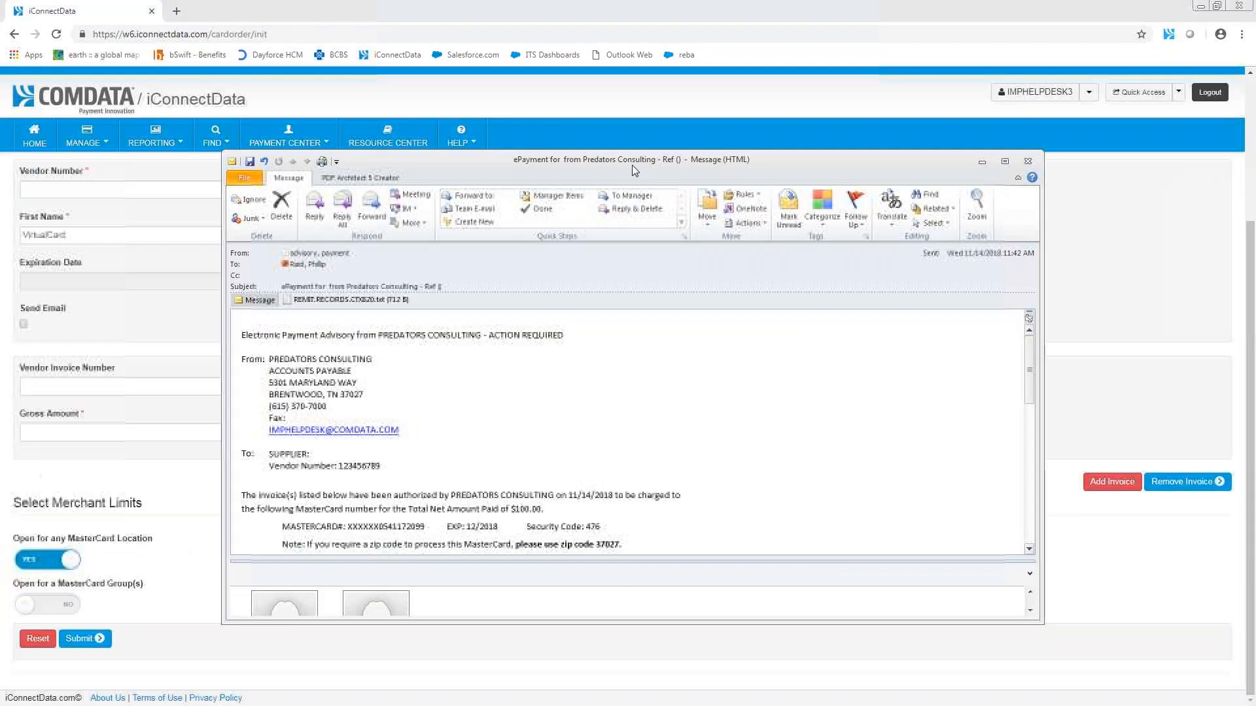
{"action": "left_click", "coordinate": [1027, 161]}
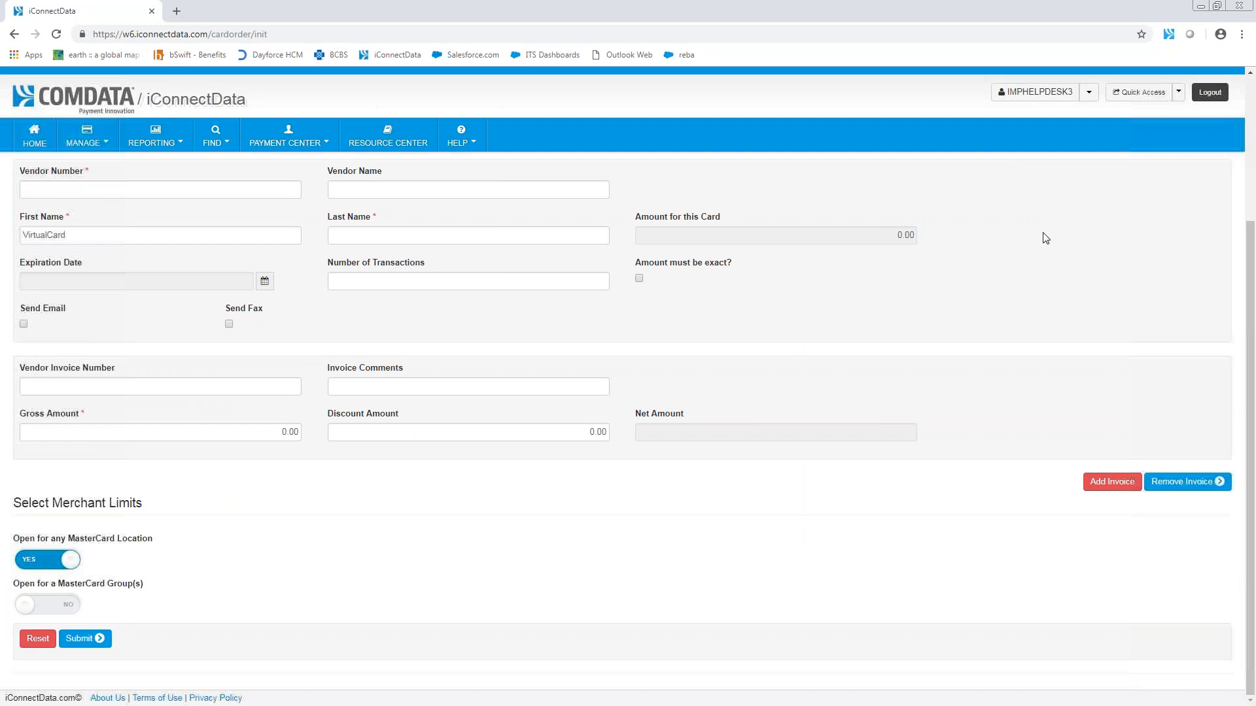
{"action": "scroll", "coordinate": [1045, 237], "scroll_direction": "up", "scroll_amount": 3}
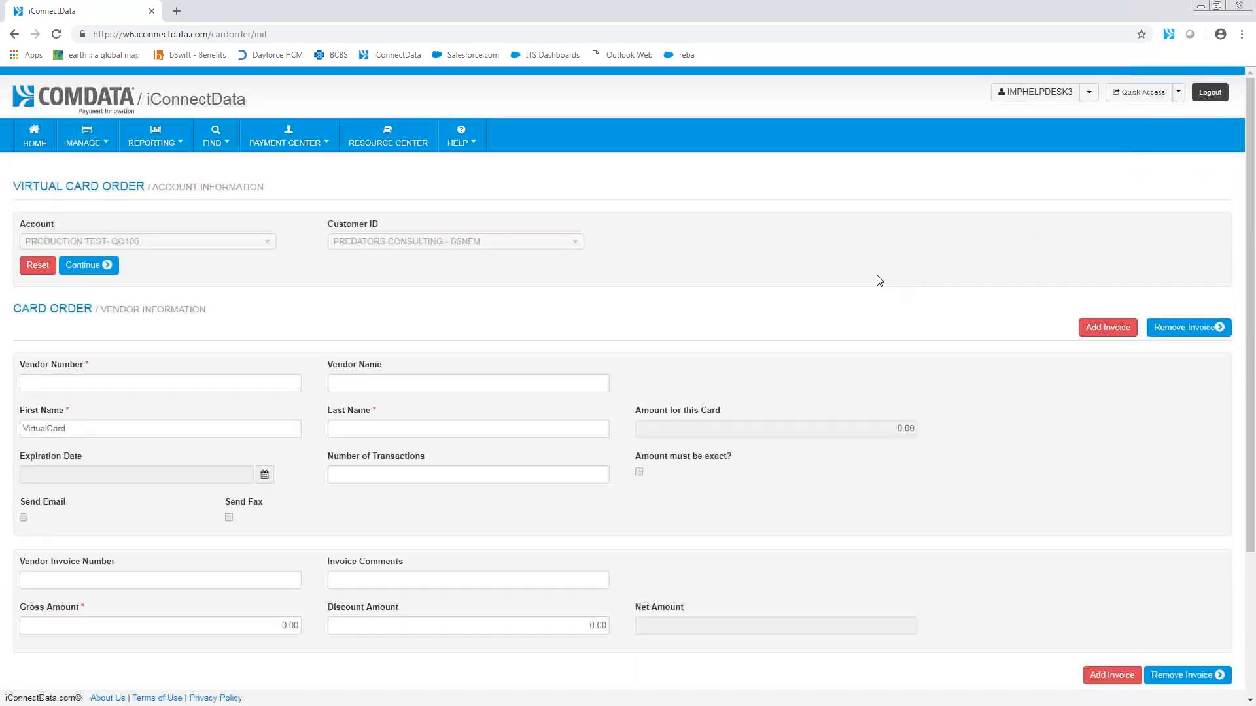
{"action": "scroll", "coordinate": [878, 280], "scroll_direction": "down", "scroll_amount": 2}
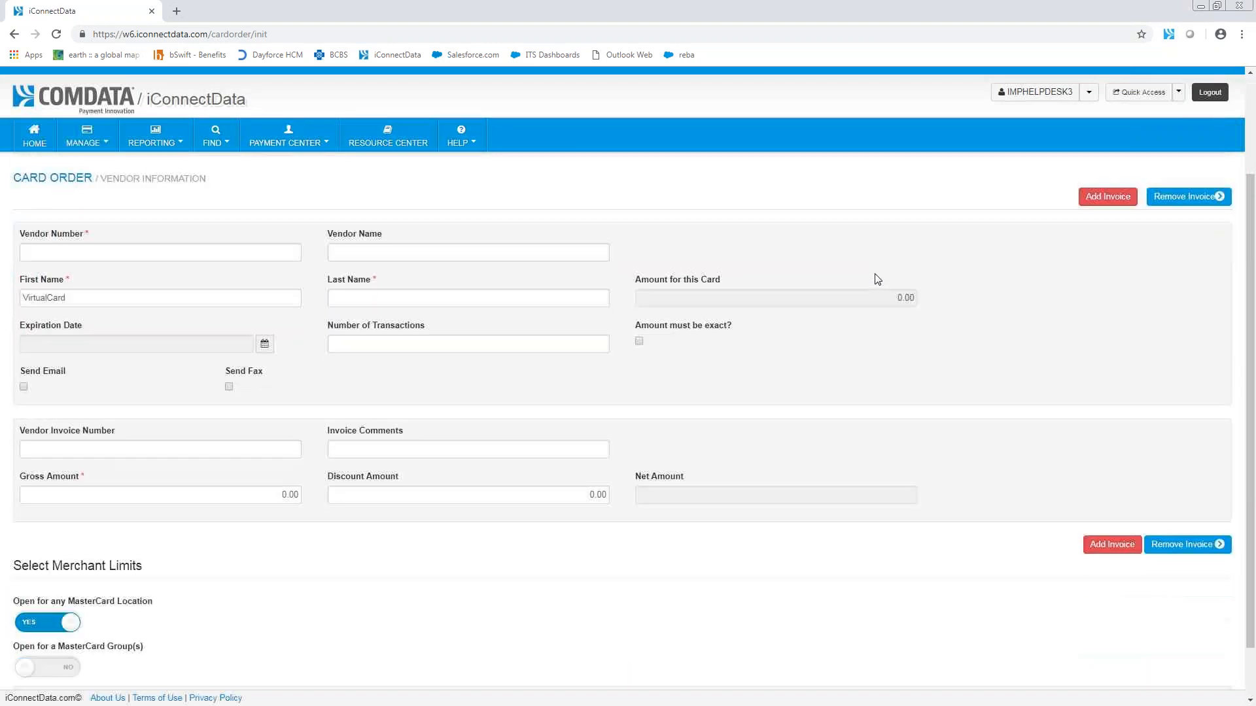
{"action": "left_click", "coordinate": [292, 253]}
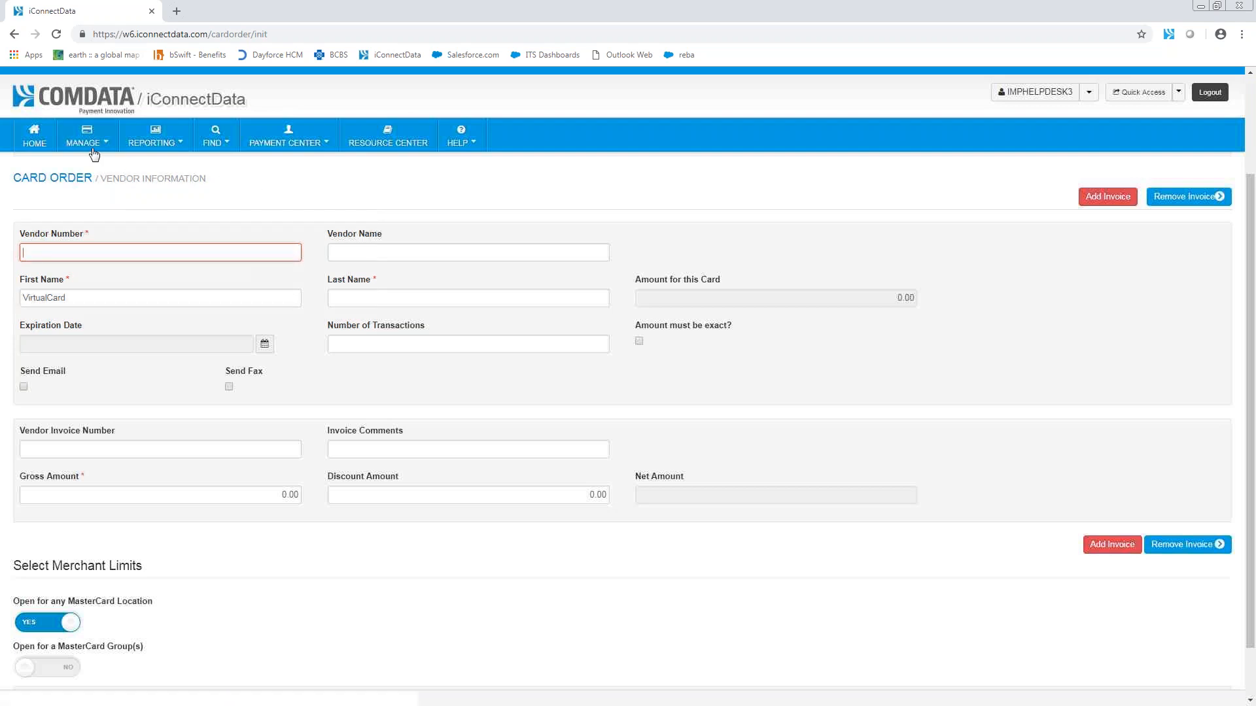
{"action": "left_click", "coordinate": [242, 242]}
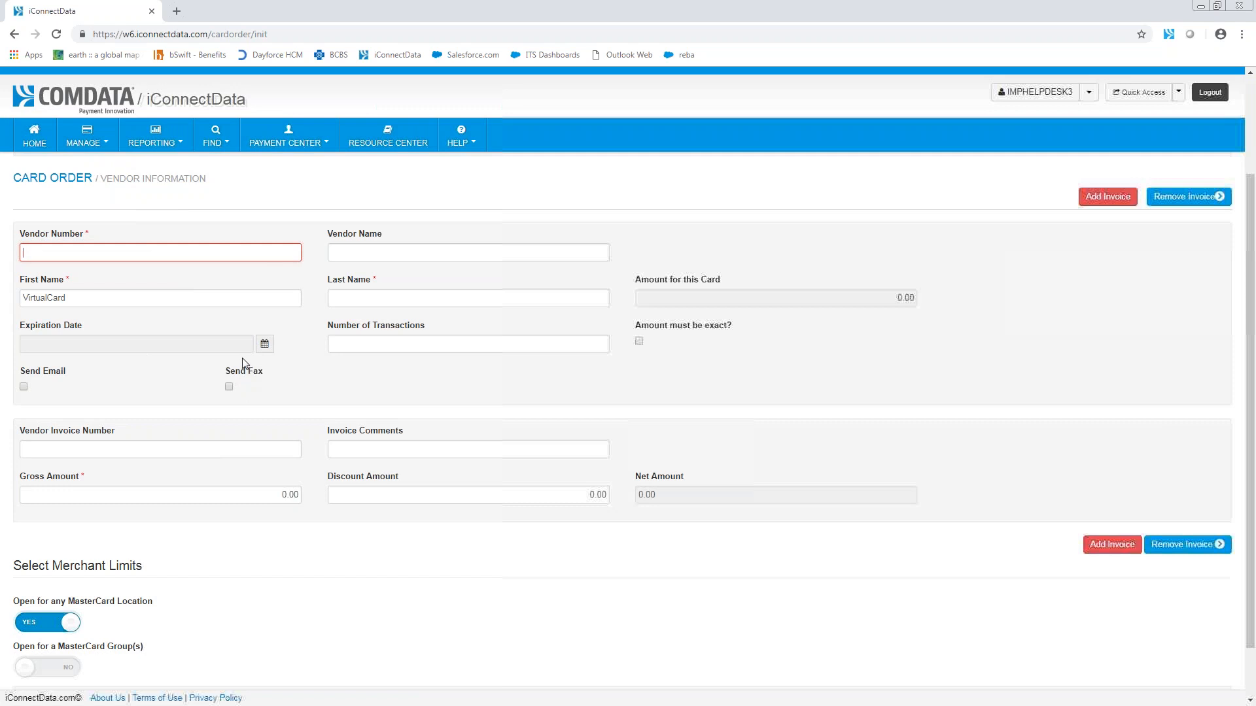
Step: Open the virtual card Screen Set-up fields for the PRODUCTION TEST account and the PREDATORS CONSULTING customer
{"action": "left_click", "coordinate": [91, 146]}
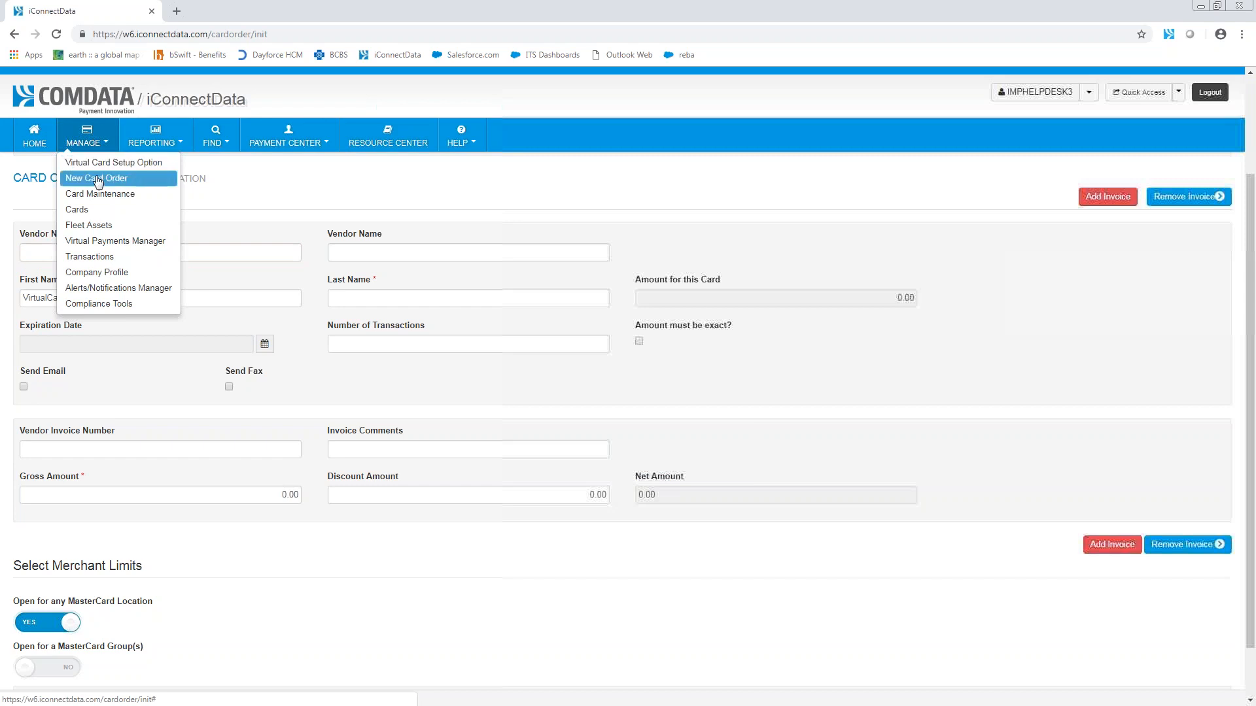
{"action": "left_click", "coordinate": [100, 211]}
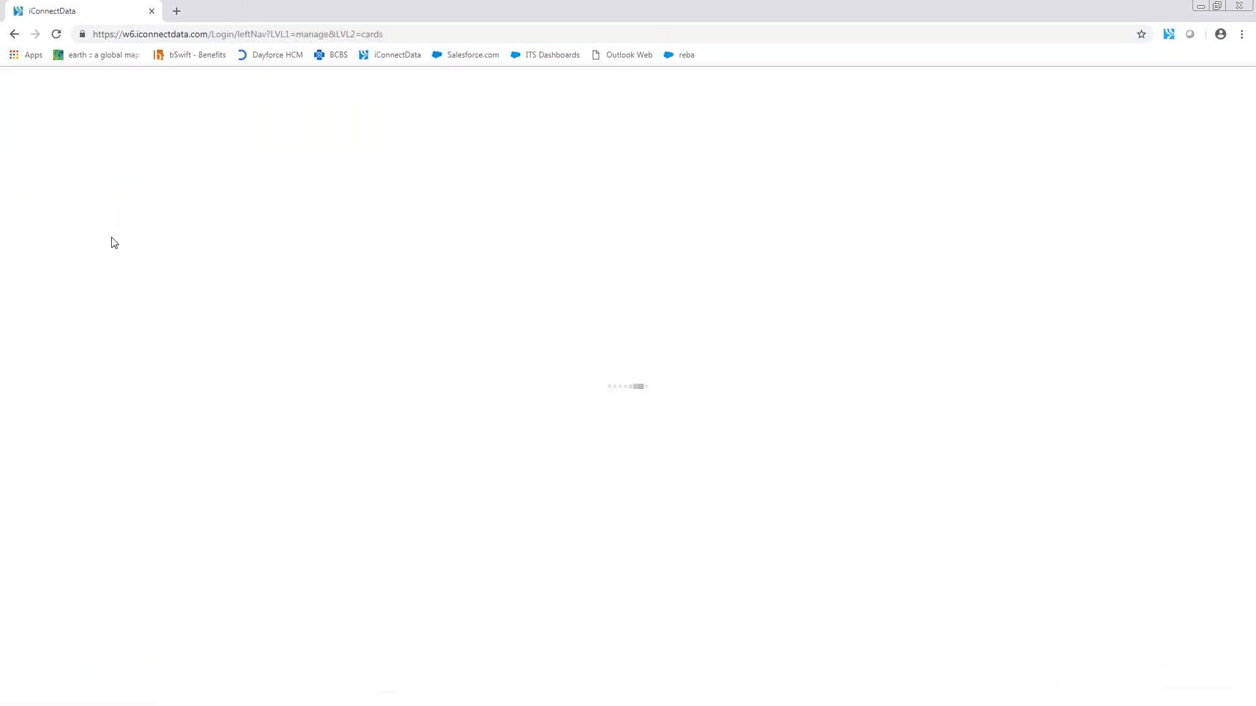
{"action": "left_click", "coordinate": [73, 439]}
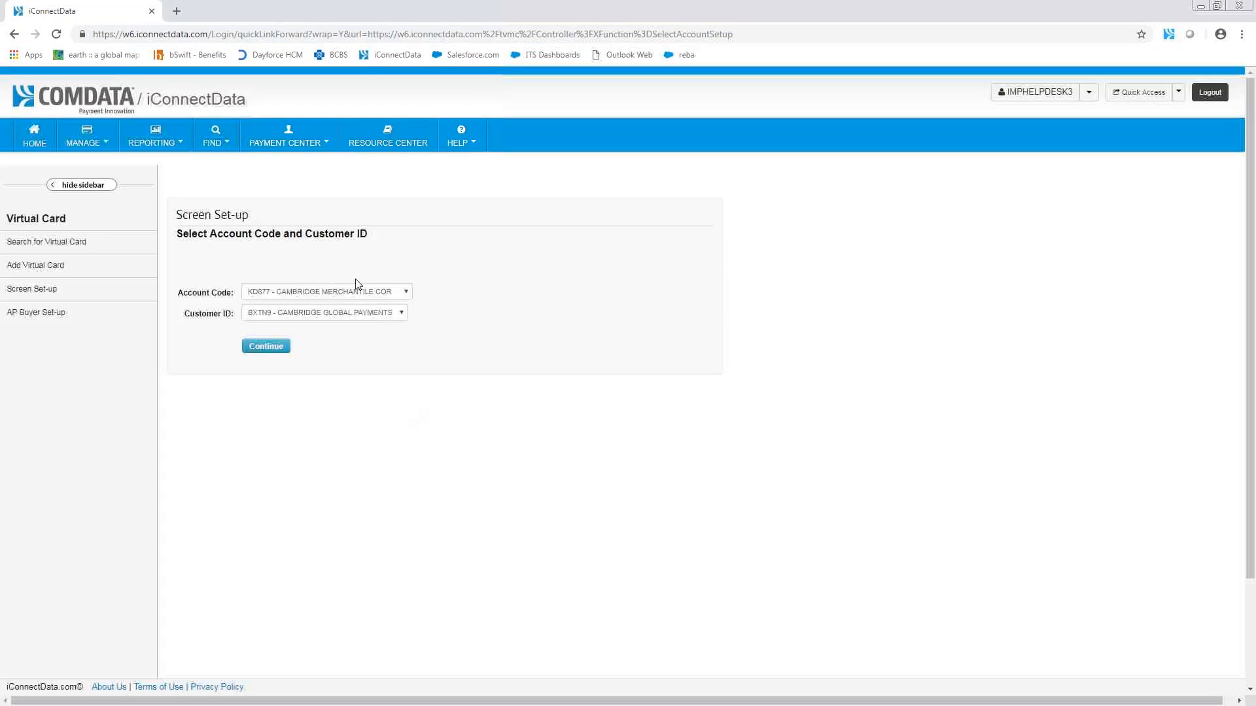
{"action": "left_click", "coordinate": [319, 294]}
{"action": "left_click", "coordinate": [298, 314]}
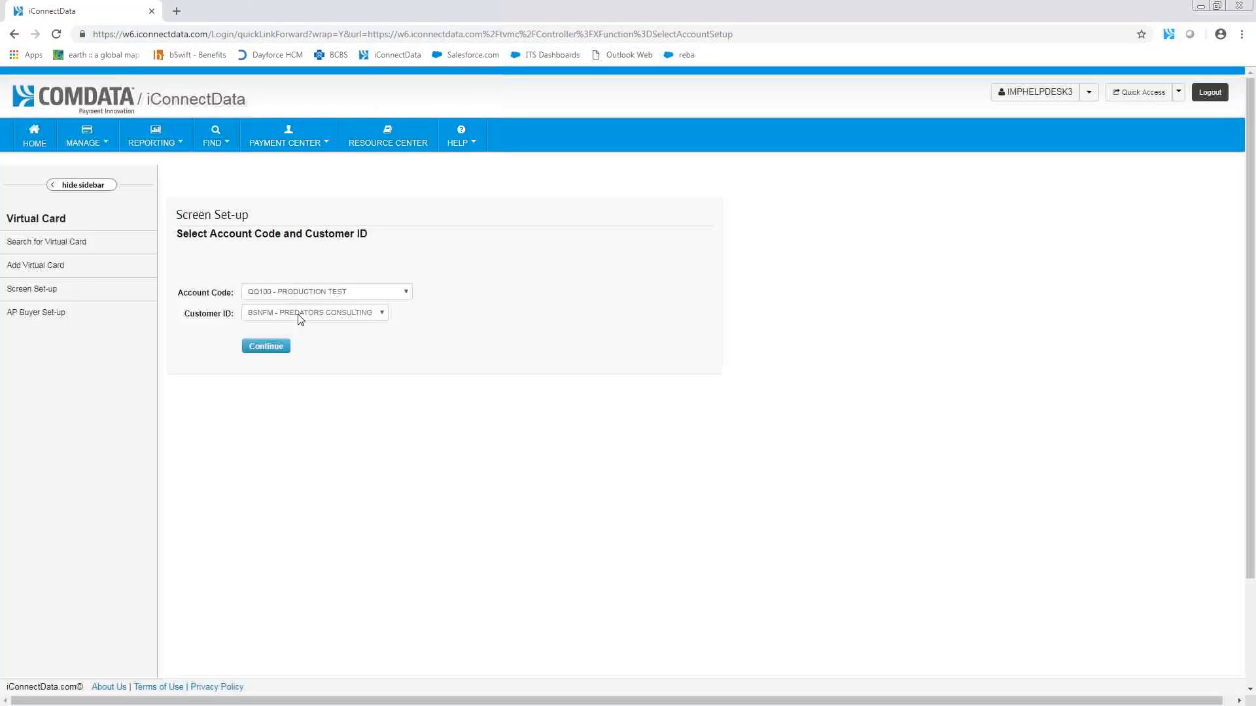
{"action": "left_click", "coordinate": [299, 314]}
{"action": "left_click", "coordinate": [298, 326]}
{"action": "left_click", "coordinate": [259, 348]}
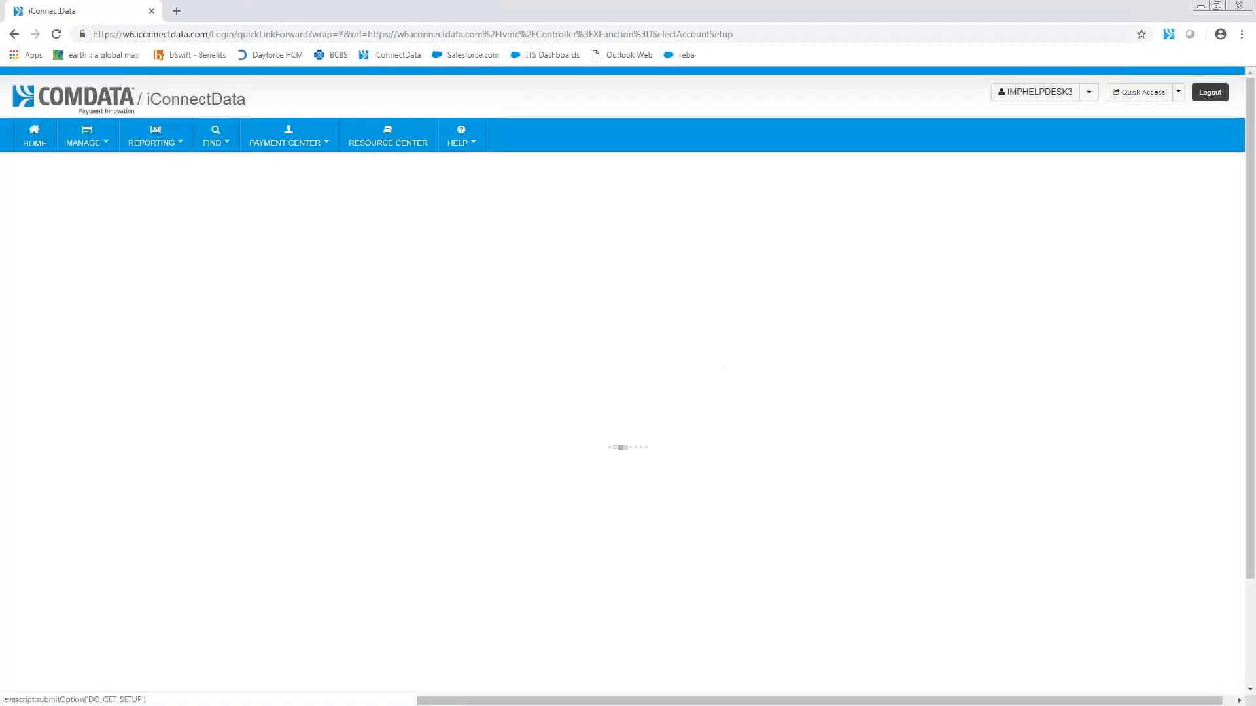
Step: Examine the Display, Required and Label settings of the card order fields, trying out the Vendor Name options, and look over the MCC groups
{"action": "scroll", "coordinate": [853, 410], "scroll_direction": "down", "scroll_amount": 4}
{"action": "scroll", "coordinate": [815, 401], "scroll_direction": "up", "scroll_amount": 3}
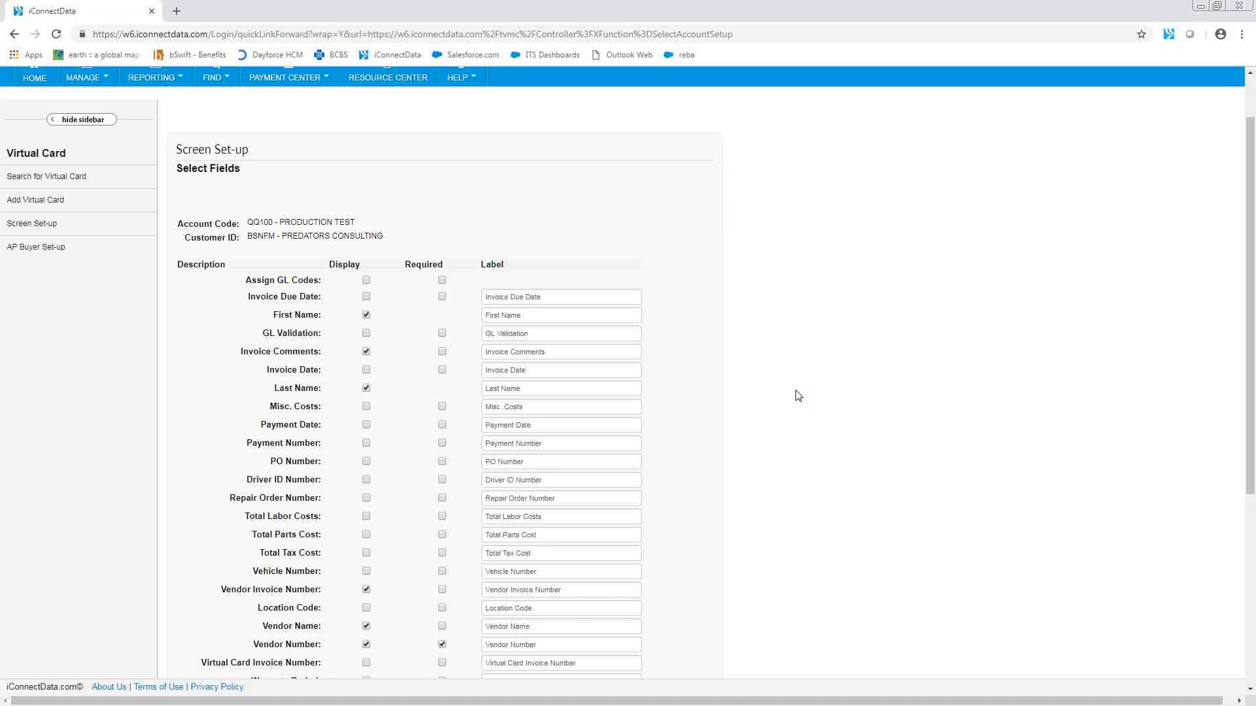
{"action": "left_click", "coordinate": [367, 628]}
{"action": "left_click", "coordinate": [445, 628]}
{"action": "left_click", "coordinate": [442, 626]}
{"action": "left_click_drag", "start_coordinate": [540, 631], "coordinate": [473, 635]}
{"action": "left_click", "coordinate": [677, 607]}
{"action": "scroll", "coordinate": [680, 605], "scroll_direction": "down", "scroll_amount": 3}
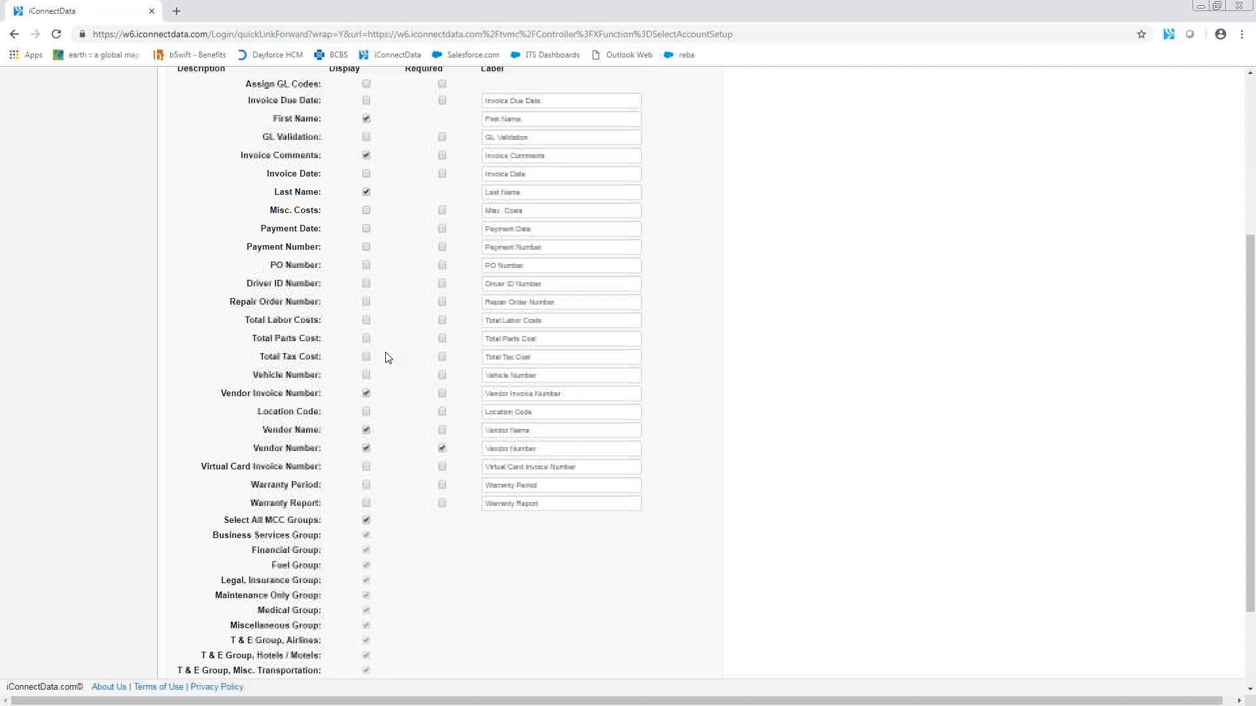
{"action": "scroll", "coordinate": [406, 381], "scroll_direction": "up", "scroll_amount": 2}
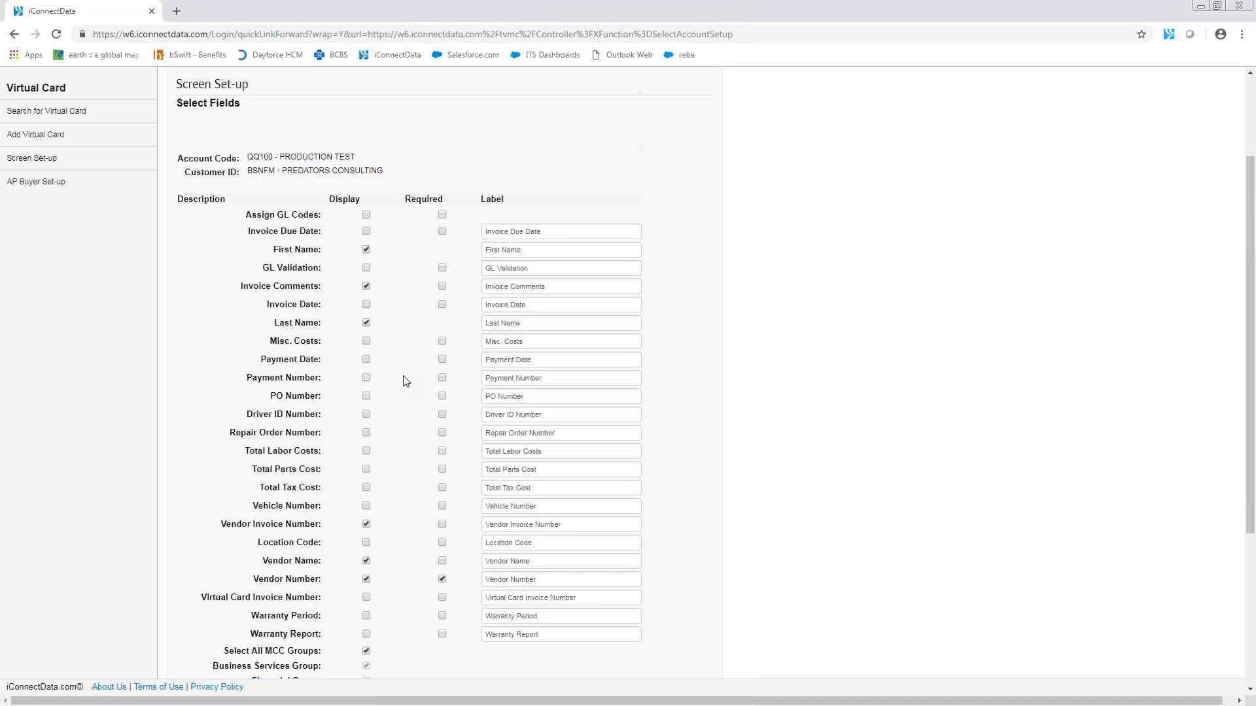
{"action": "scroll", "coordinate": [406, 381], "scroll_direction": "up", "scroll_amount": 2}
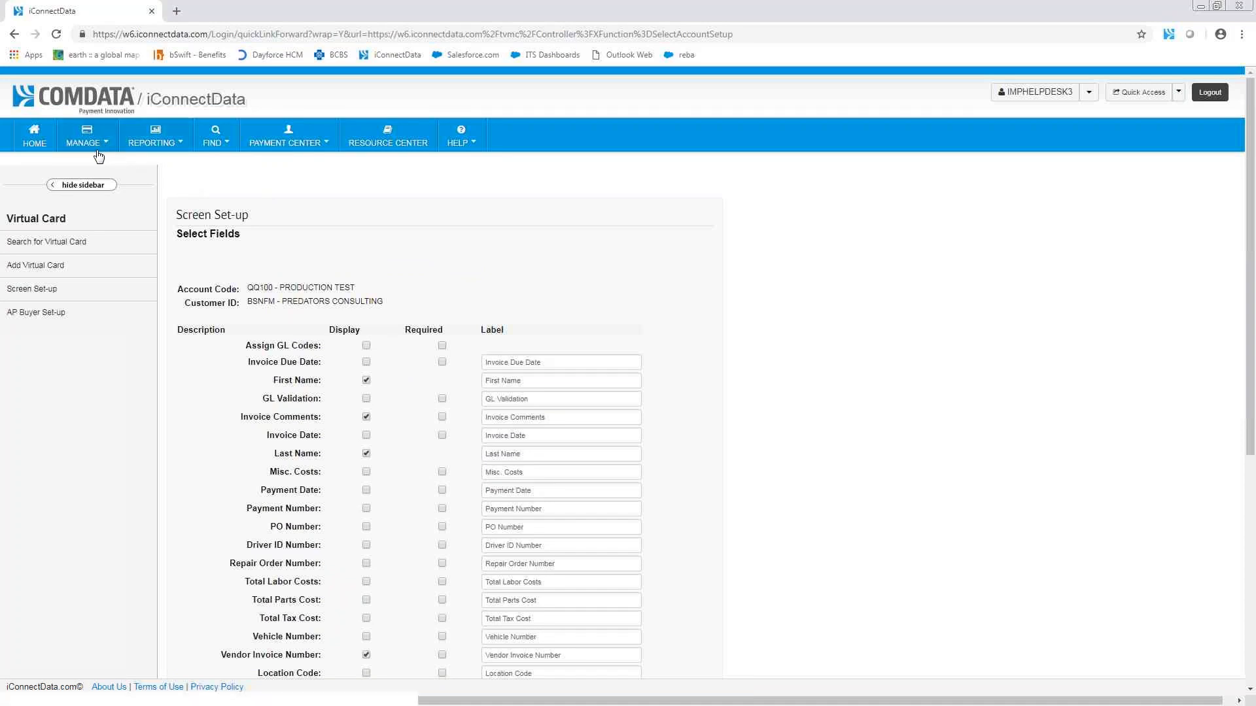
Step: Return to the home page and open the Search for a Virtual Card page
{"action": "left_click", "coordinate": [36, 134]}
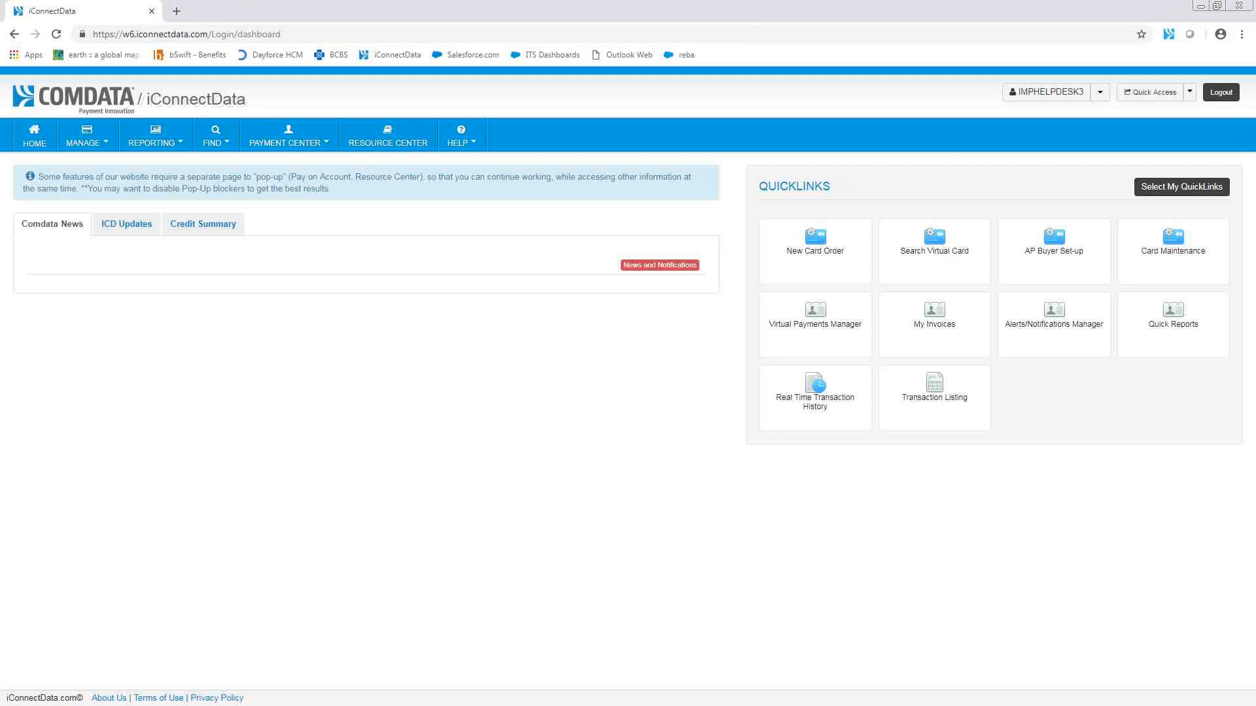
{"action": "left_click", "coordinate": [84, 143]}
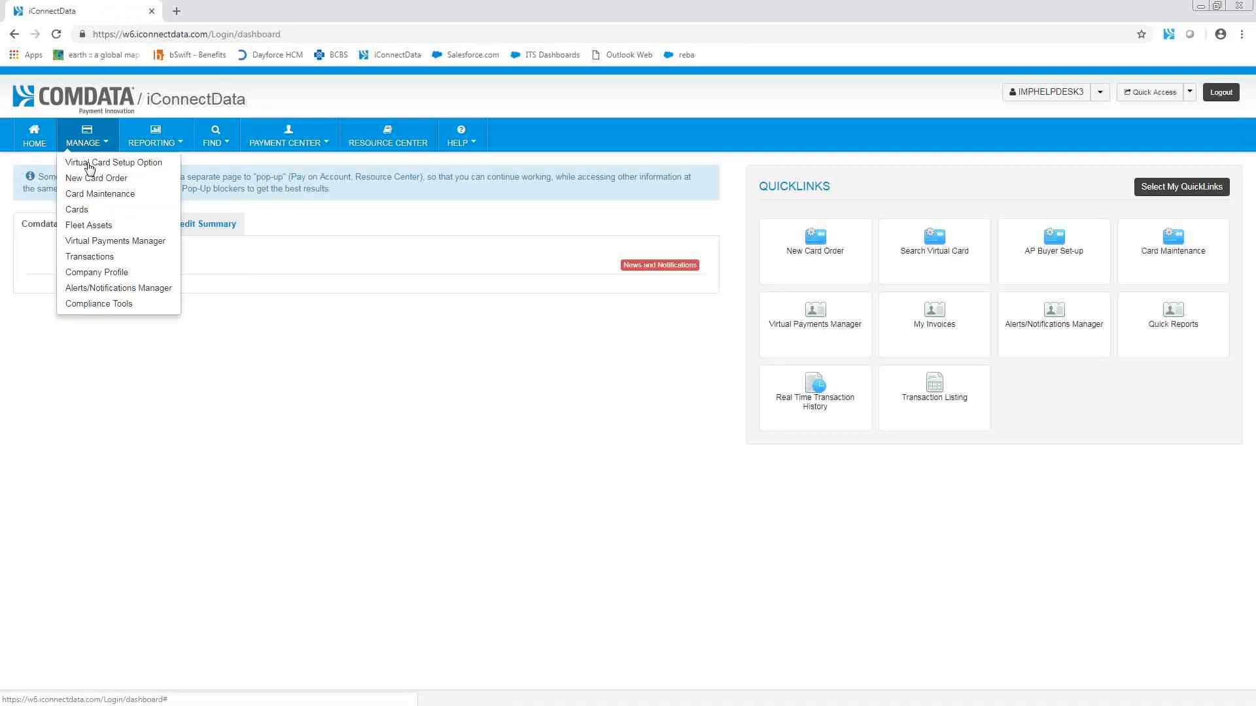
{"action": "left_click", "coordinate": [104, 211]}
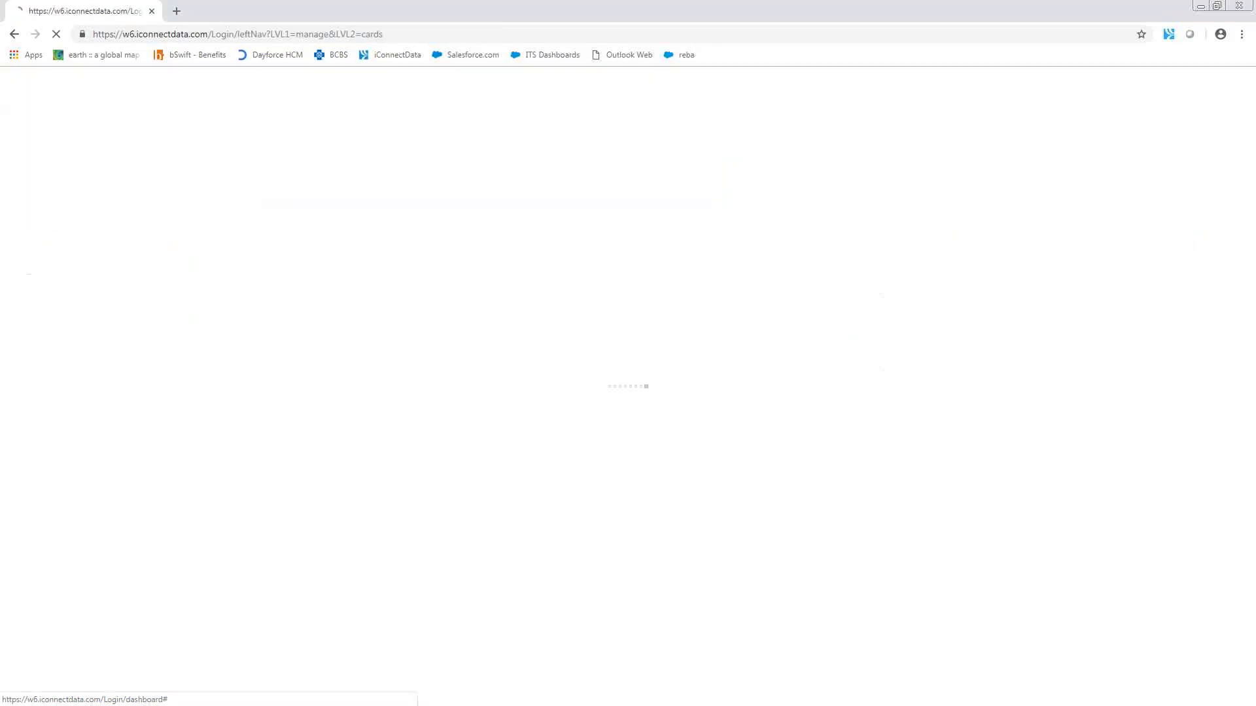
{"action": "left_click", "coordinate": [60, 461]}
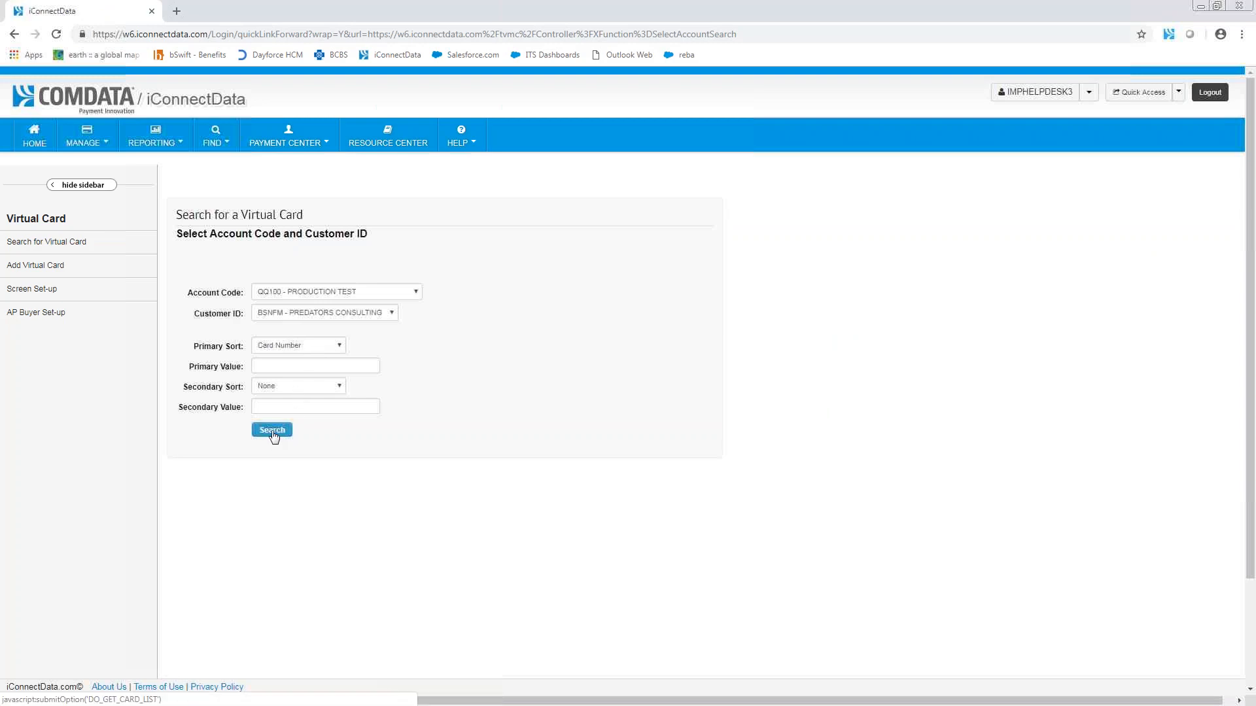
Step: Search for virtual cards without any criteria, look through the card list and go back to the search form
{"action": "left_click", "coordinate": [272, 431]}
{"action": "scroll", "coordinate": [273, 436], "scroll_direction": "down", "scroll_amount": 4}
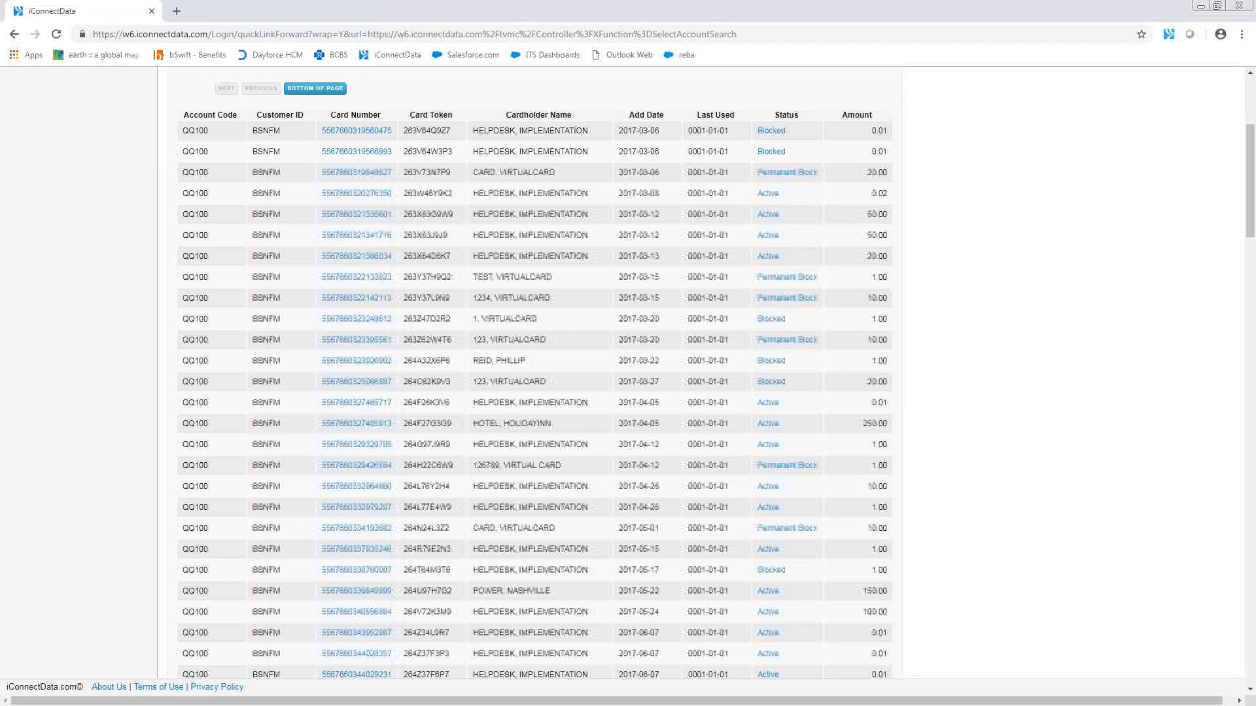
{"action": "scroll", "coordinate": [545, 444], "scroll_direction": "down", "scroll_amount": 3}
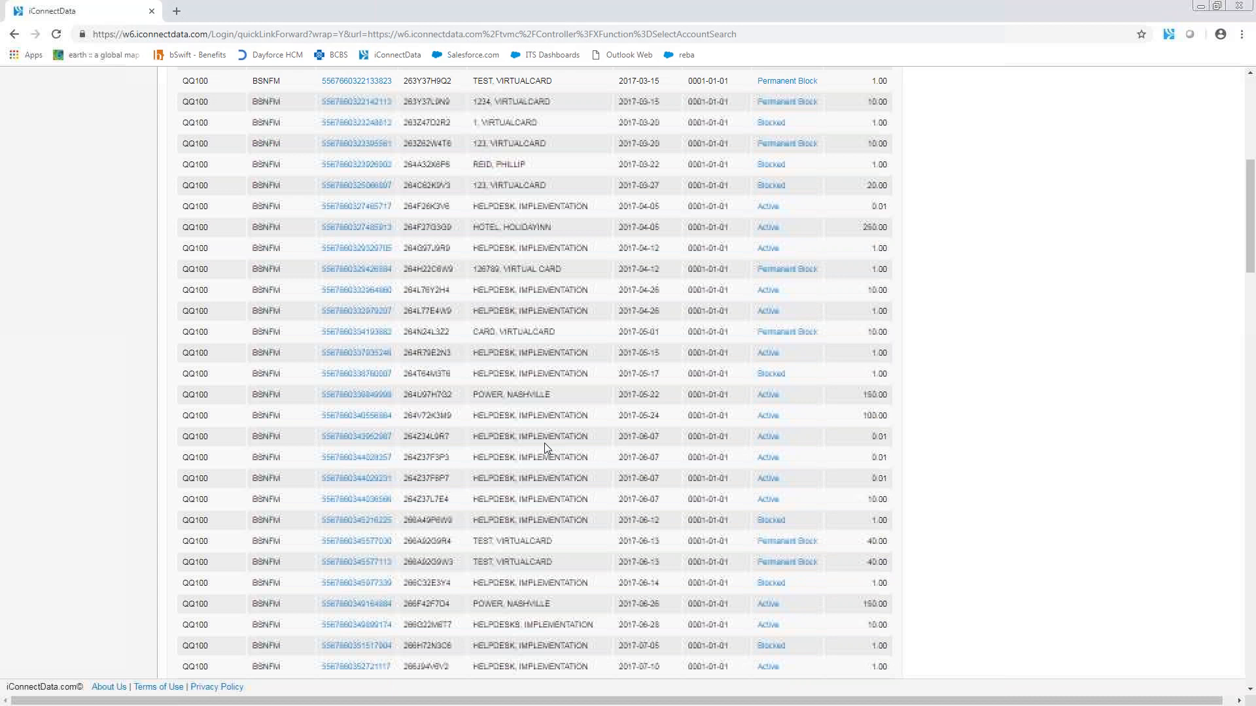
{"action": "left_click", "coordinate": [13, 37]}
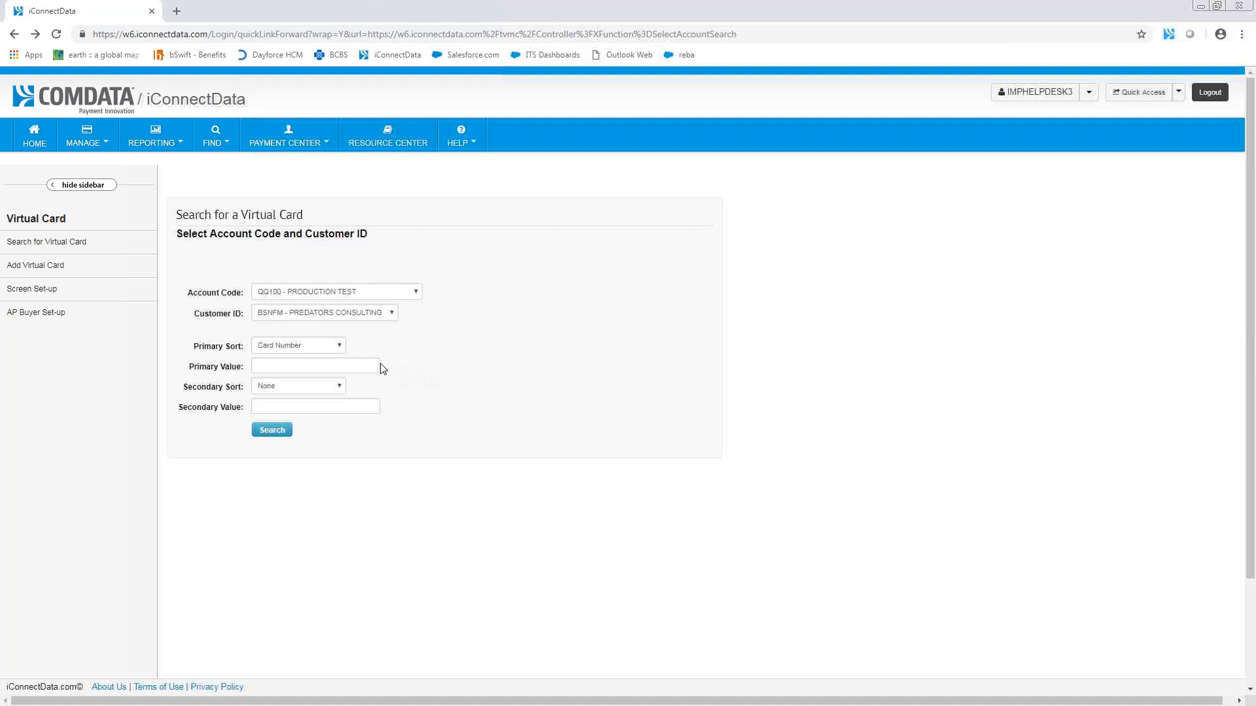
Step: Try Cardholder Last Name as the primary sort of the virtual card search
{"action": "left_click", "coordinate": [325, 348]}
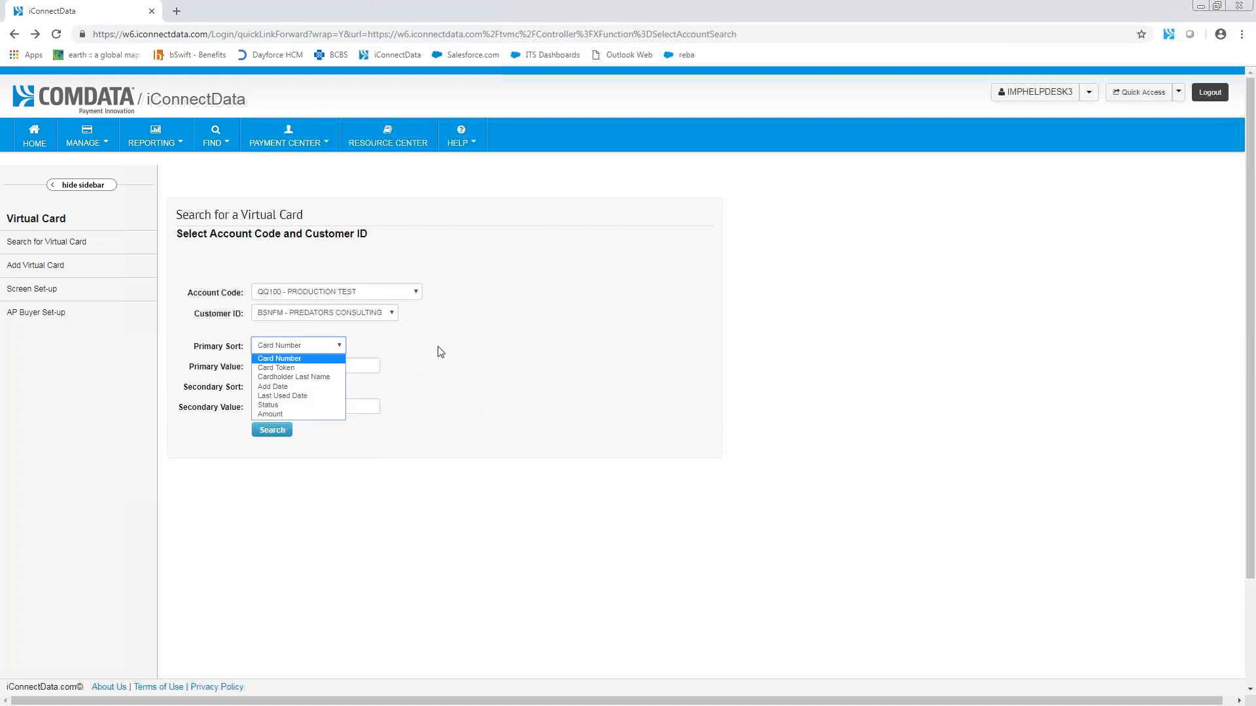
{"action": "left_click", "coordinate": [304, 379]}
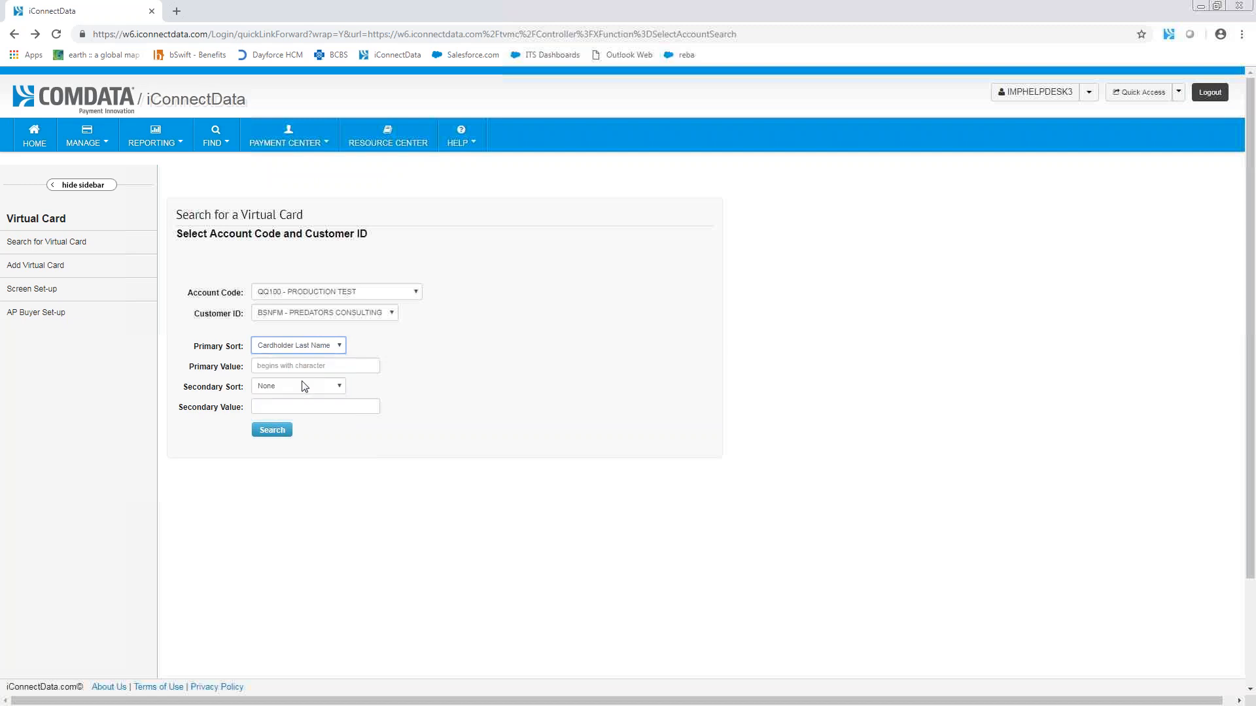
{"action": "left_click", "coordinate": [323, 366]}
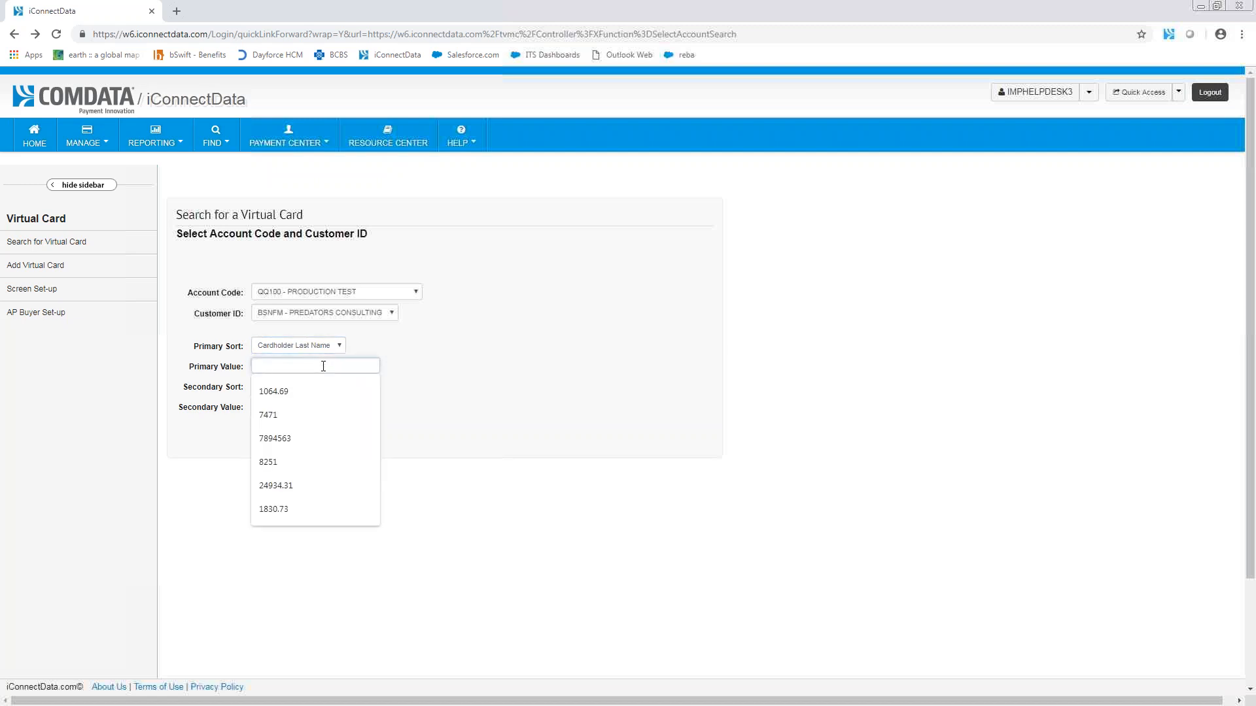
{"action": "left_click", "coordinate": [555, 362]}
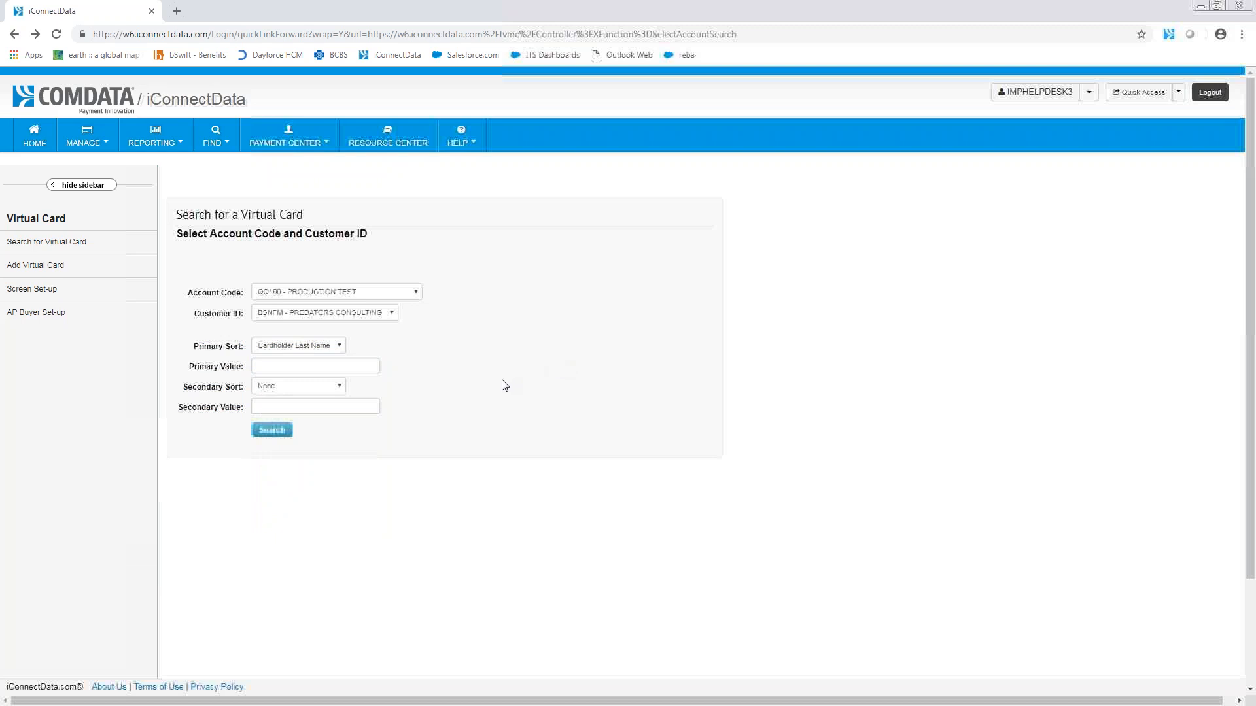
Step: Try searching for virtual cards by Card Number without a value, reload the search form and try again
{"action": "left_click", "coordinate": [299, 347]}
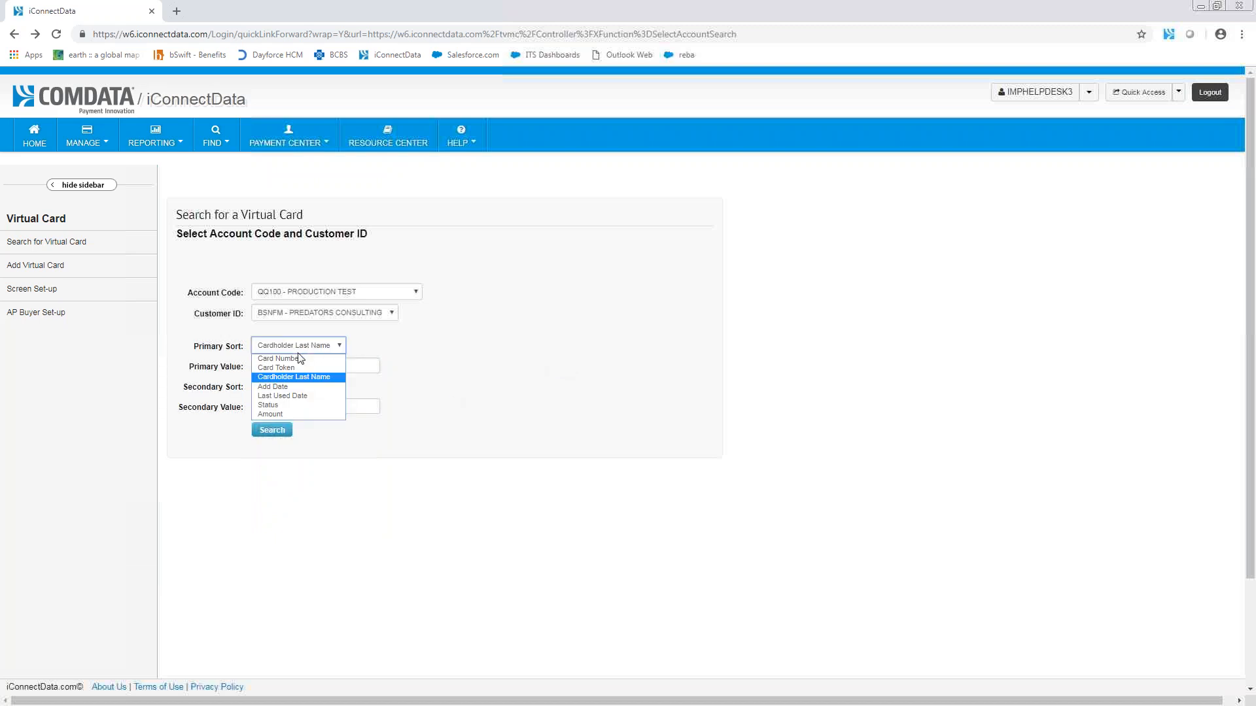
{"action": "left_click", "coordinate": [291, 358]}
{"action": "left_click", "coordinate": [278, 433]}
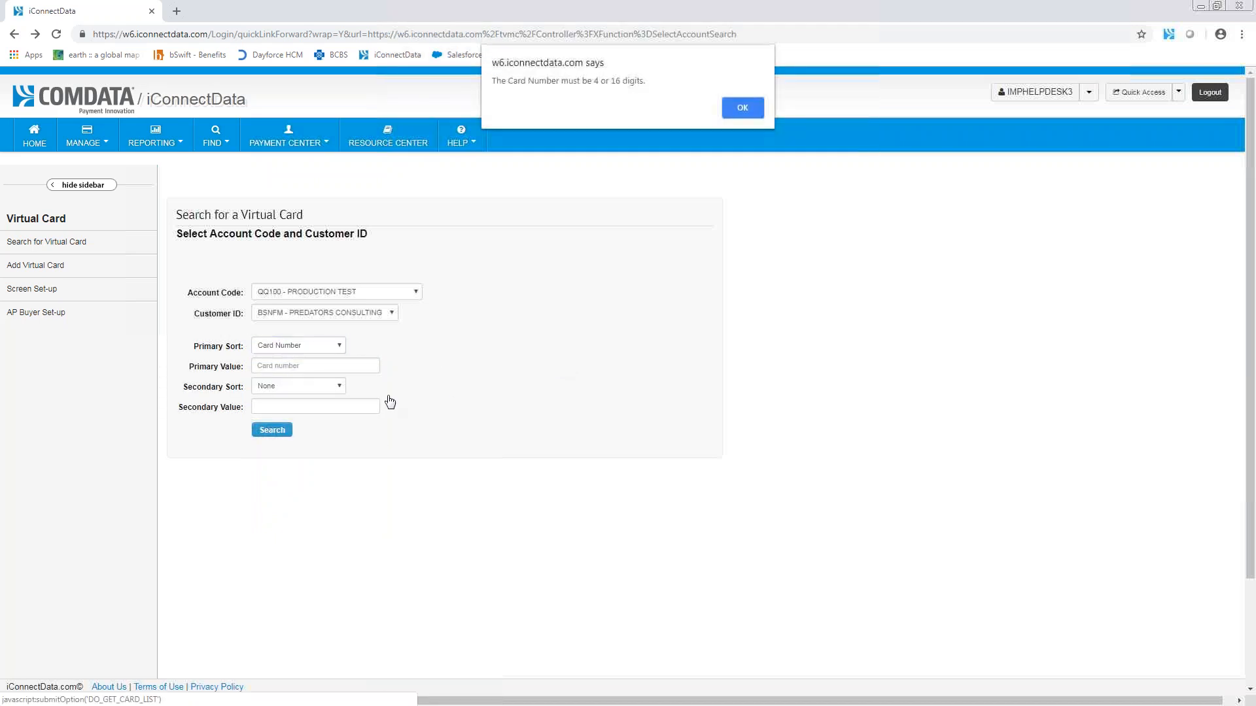
{"action": "left_click", "coordinate": [728, 108]}
{"action": "left_click", "coordinate": [280, 346]}
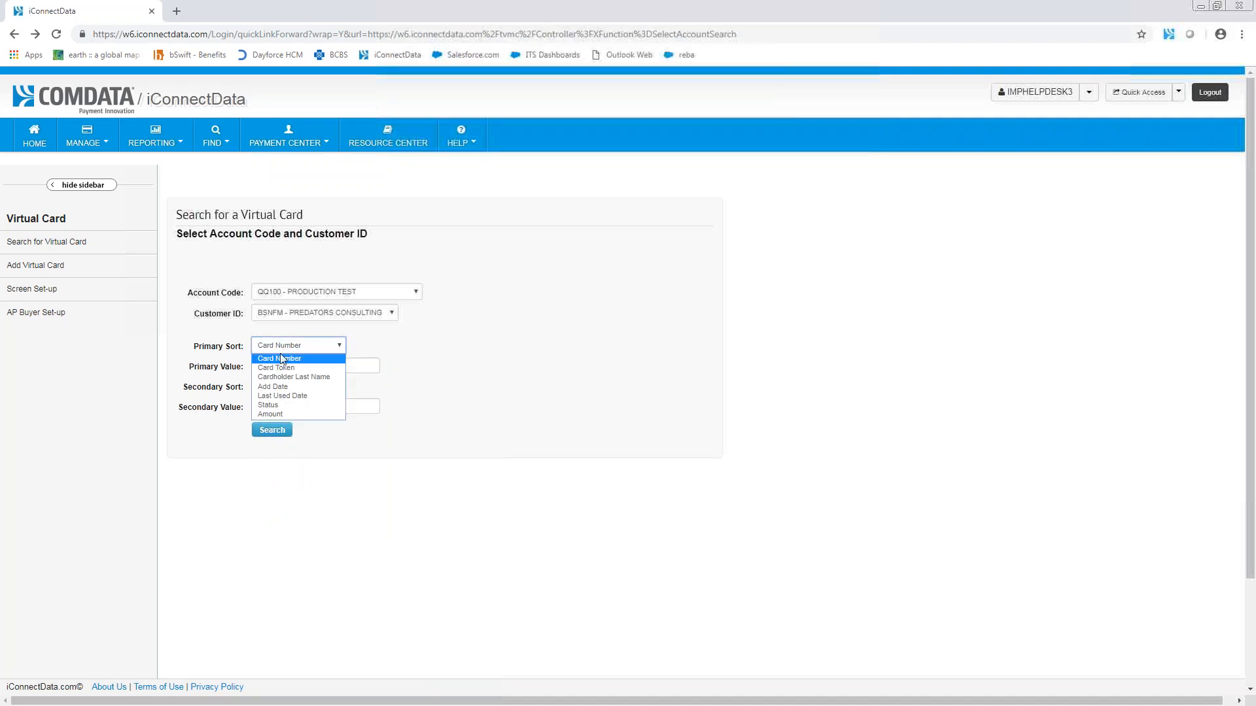
{"action": "left_click", "coordinate": [58, 247]}
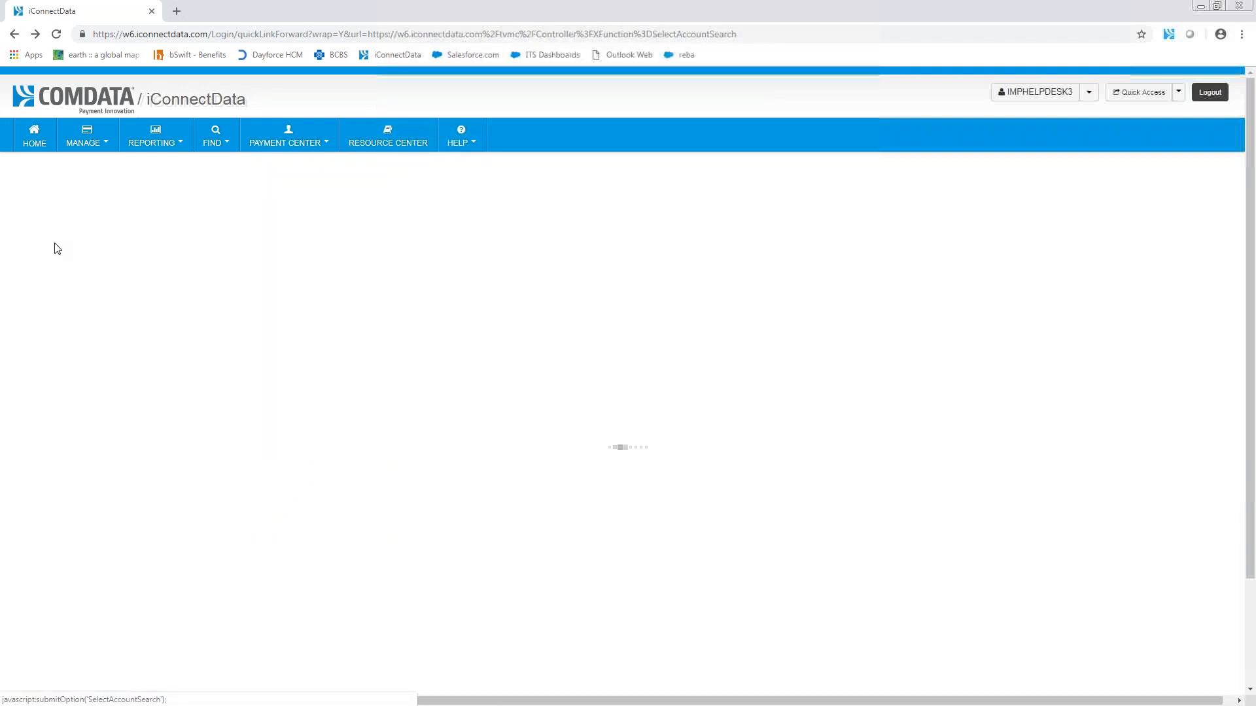
{"action": "left_click", "coordinate": [272, 430]}
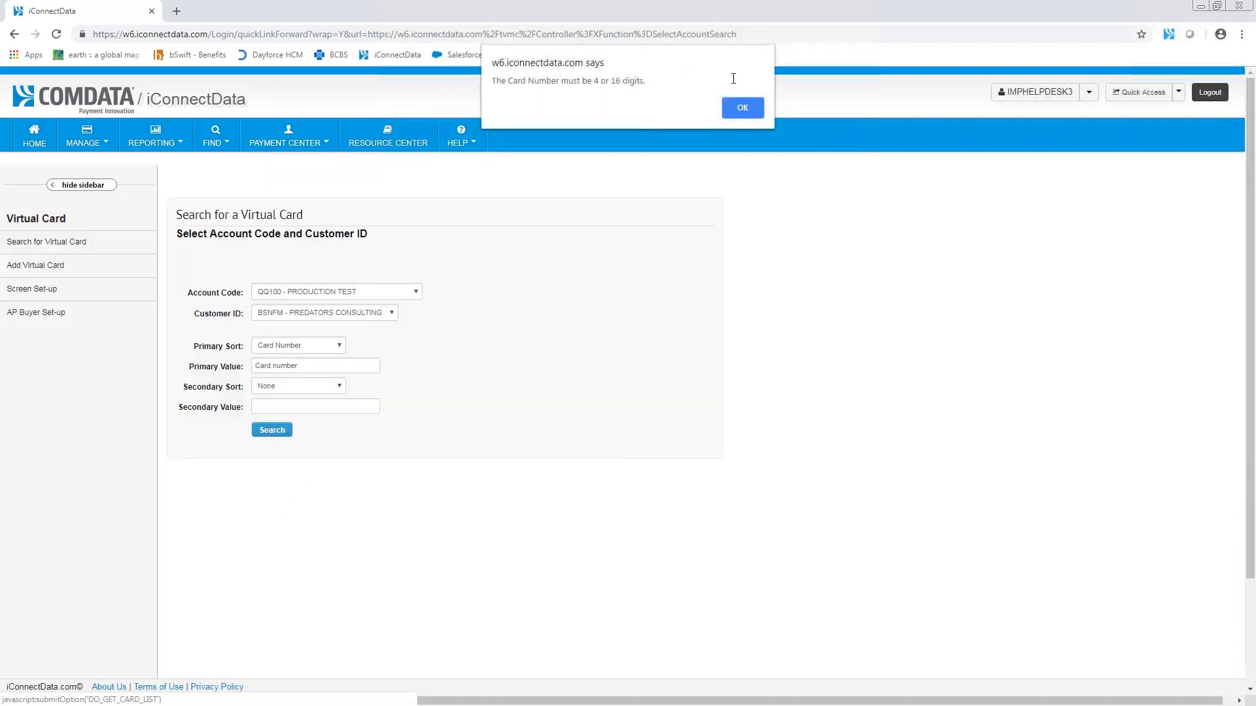
{"action": "left_click", "coordinate": [726, 112]}
Step: Set the primary sort to Add Date and try searching with the value 11-14-2018
{"action": "left_click", "coordinate": [287, 346]}
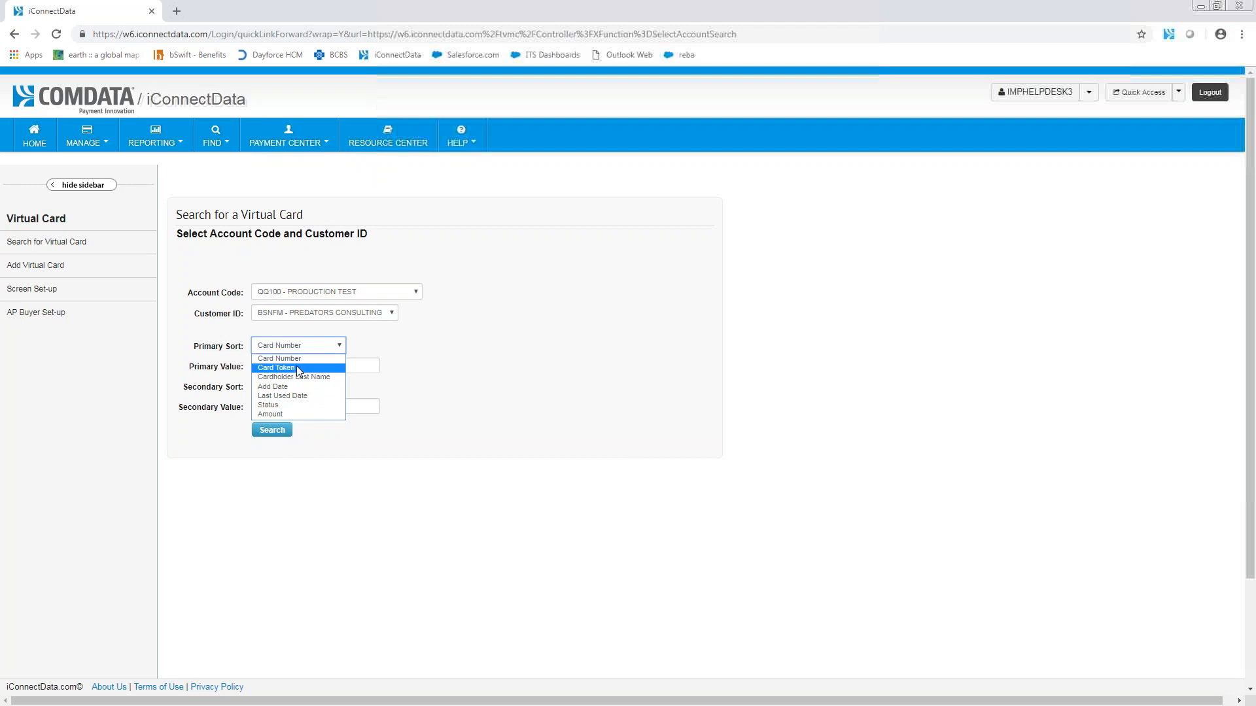
{"action": "left_click", "coordinate": [292, 389]}
{"action": "left_click", "coordinate": [345, 366]}
{"action": "left_click", "coordinate": [423, 369]}
{"action": "left_click", "coordinate": [329, 364]}
{"action": "type", "text": "11-14-2018"}
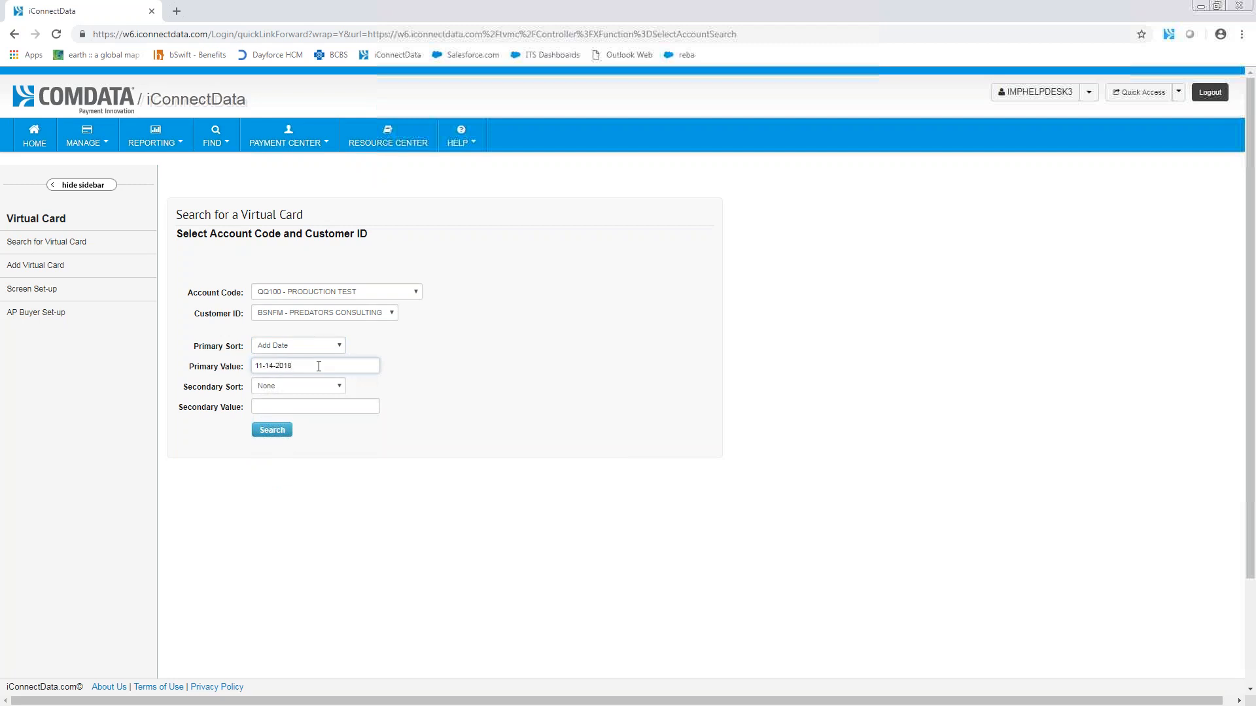
{"action": "left_click", "coordinate": [282, 432]}
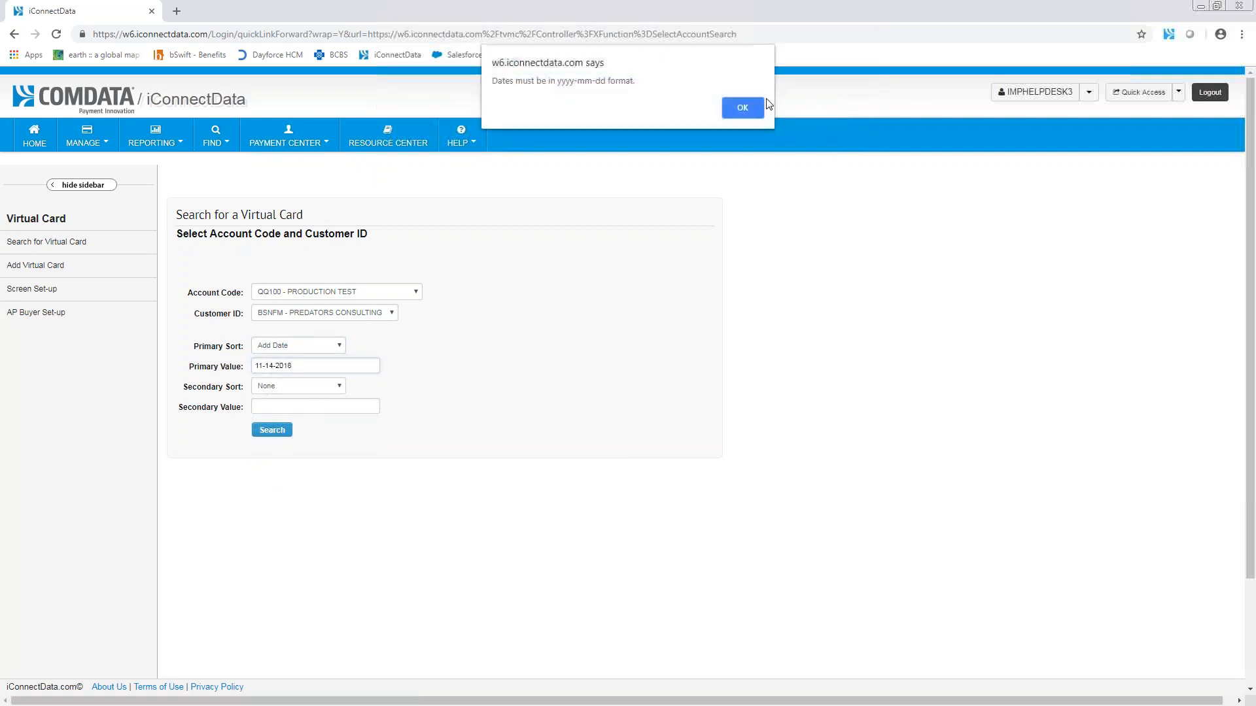
{"action": "left_click", "coordinate": [742, 107]}
Step: Search for virtual cards with the add date 2018-11-14 and open the listed card for editing
{"action": "double_click", "coordinate": [282, 366]}
{"action": "key", "text": "ctrl+a"}
{"action": "type", "text": "2018-11-14"}
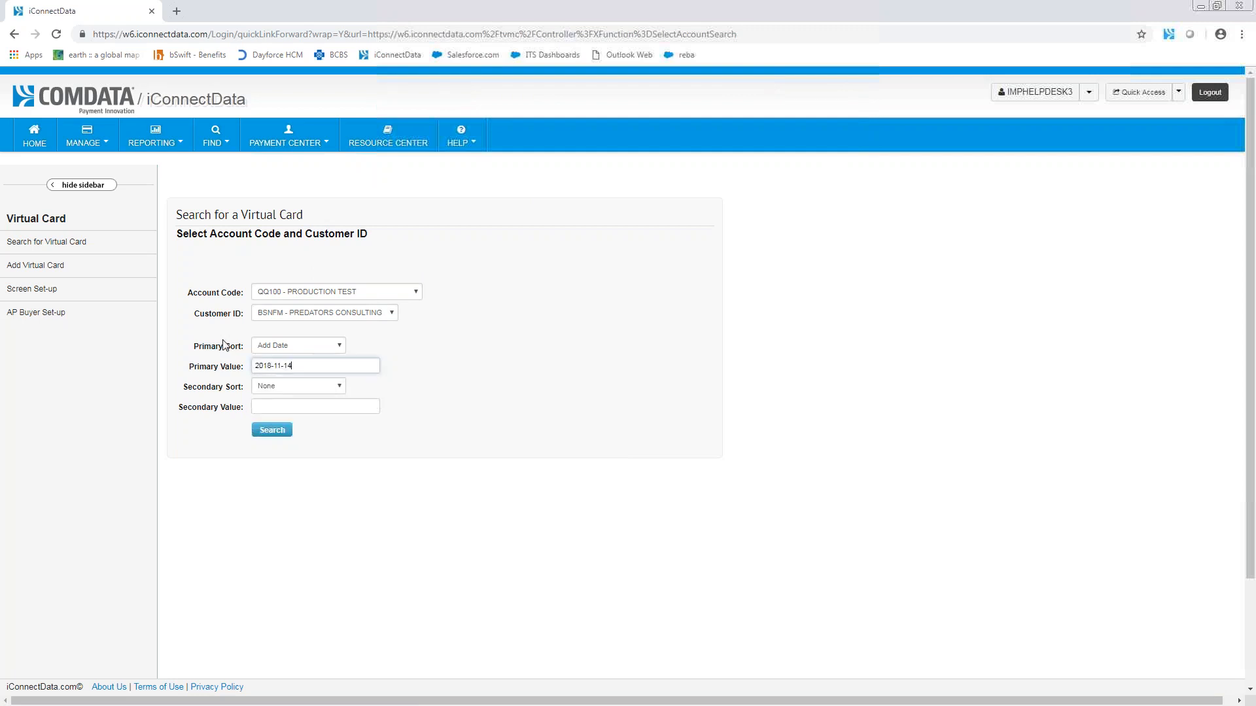
{"action": "left_click", "coordinate": [267, 431]}
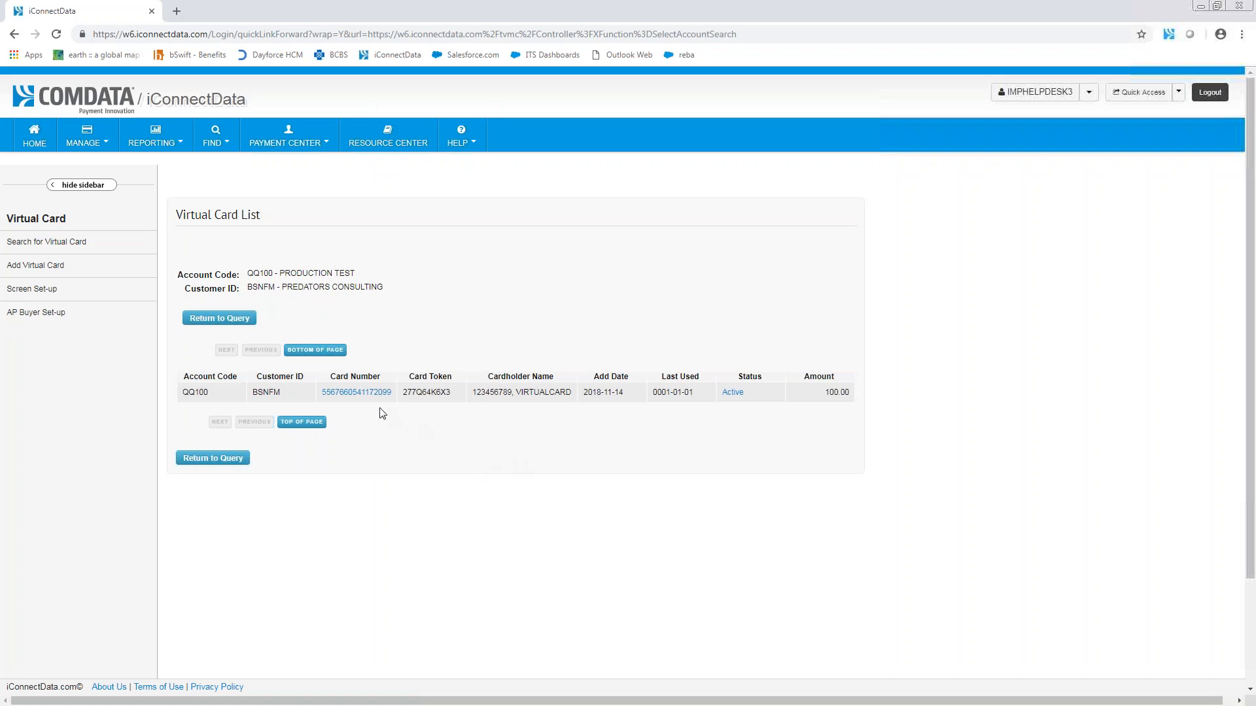
{"action": "left_click", "coordinate": [367, 396]}
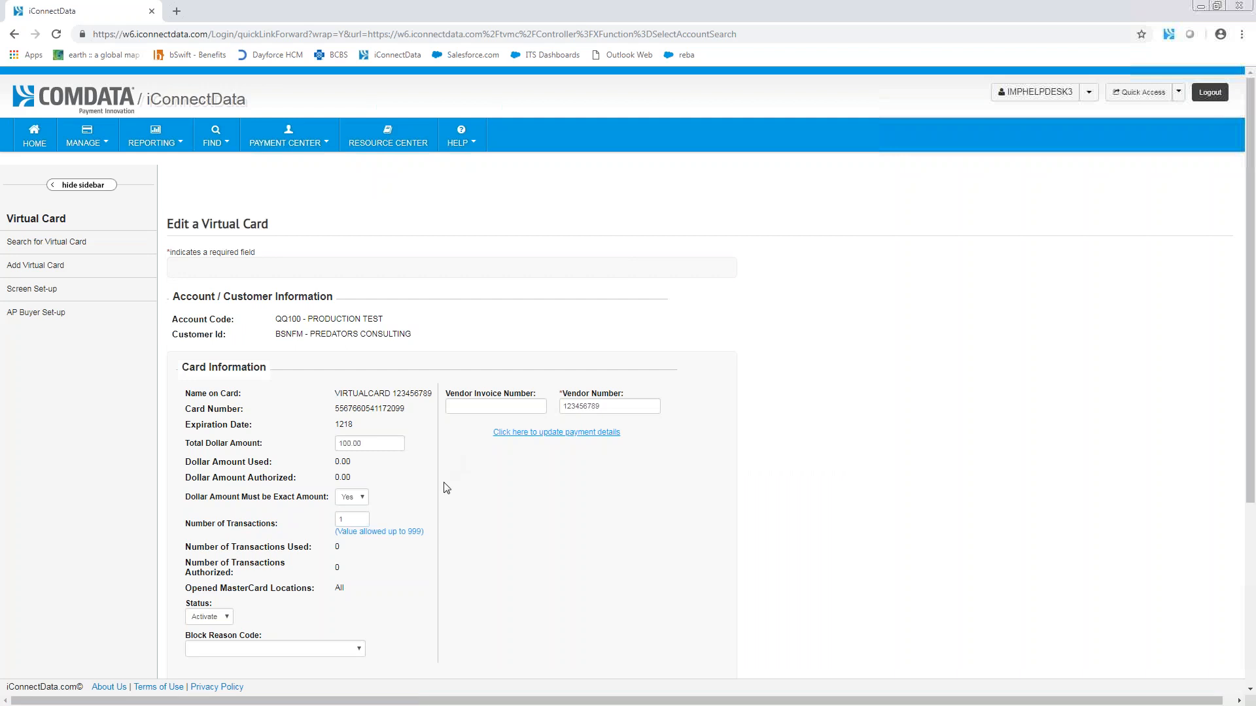
Step: Examine the virtual card's edit form, including the total dollar amount, the card transmission fields and the merchant limits
{"action": "scroll", "coordinate": [457, 513], "scroll_direction": "down", "scroll_amount": 1}
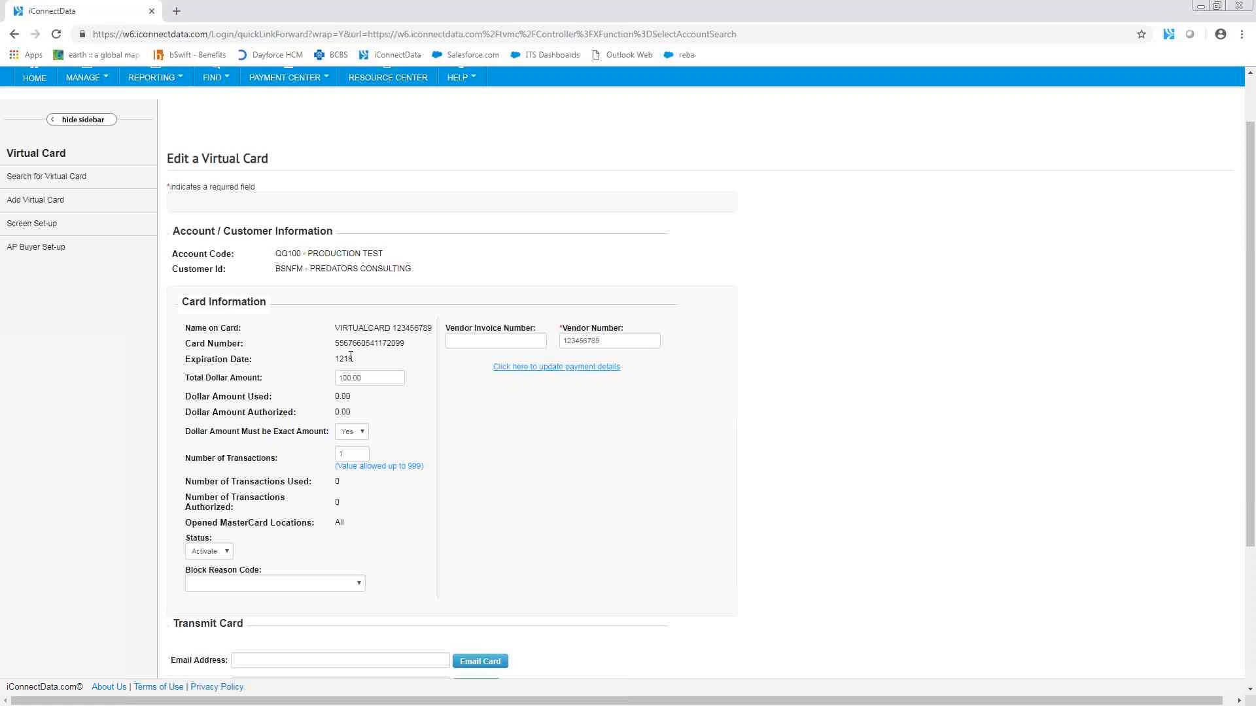
{"action": "double_click", "coordinate": [341, 376]}
{"action": "left_click", "coordinate": [412, 366]}
{"action": "left_click", "coordinate": [347, 379]}
{"action": "left_click_drag", "start_coordinate": [343, 378], "coordinate": [350, 380]}
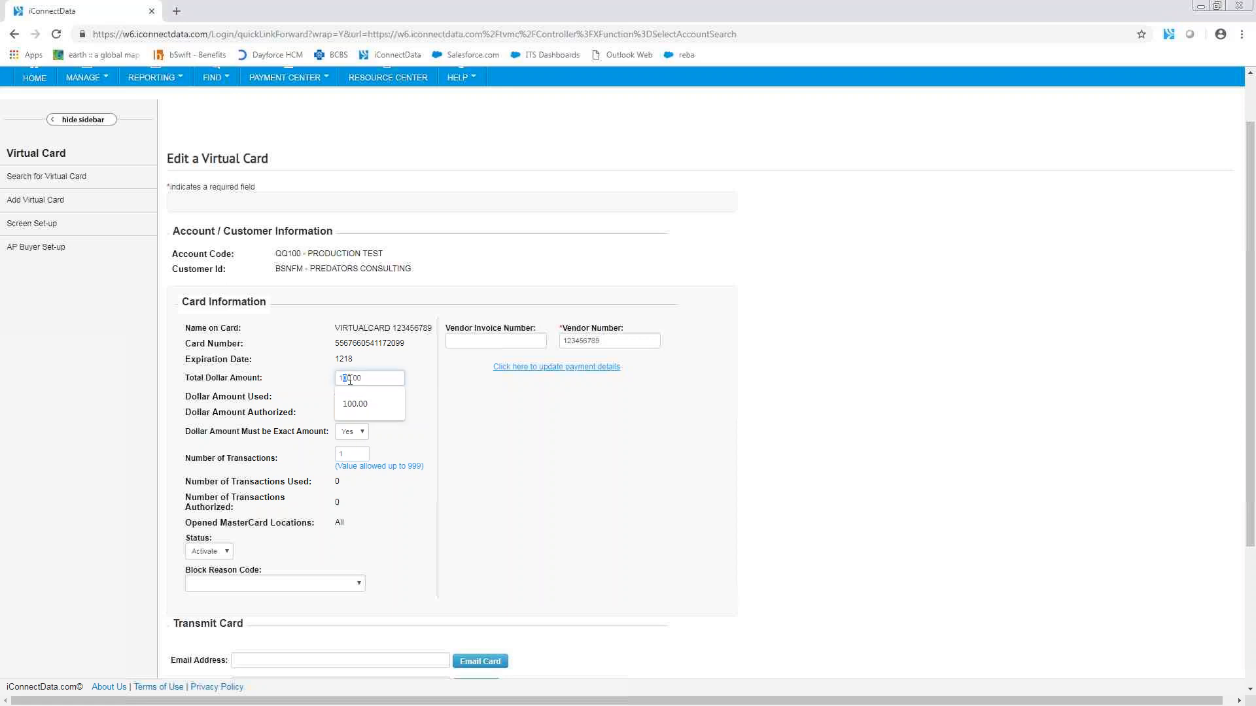
{"action": "left_click", "coordinate": [423, 386]}
{"action": "left_click", "coordinate": [384, 379]}
{"action": "scroll", "coordinate": [533, 524], "scroll_direction": "down", "scroll_amount": 3}
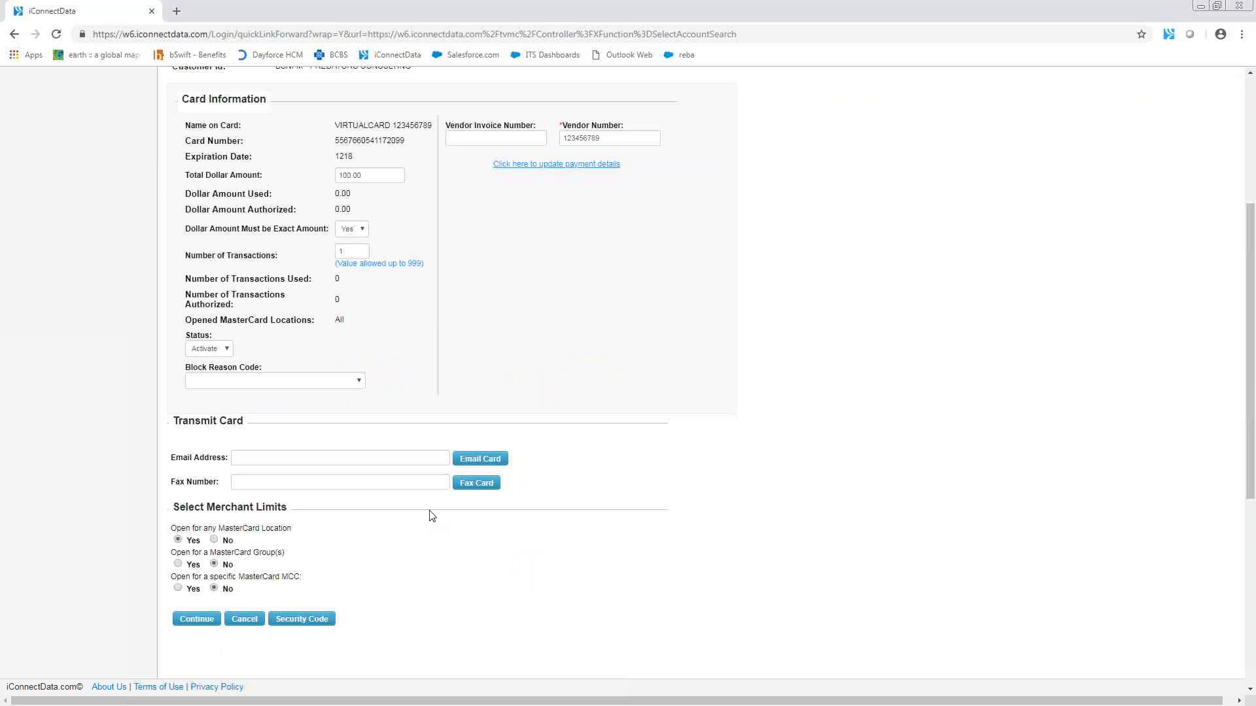
{"action": "left_click", "coordinate": [419, 462]}
{"action": "left_click", "coordinate": [596, 418]}
{"action": "left_click", "coordinate": [348, 177]}
{"action": "left_click", "coordinate": [467, 210]}
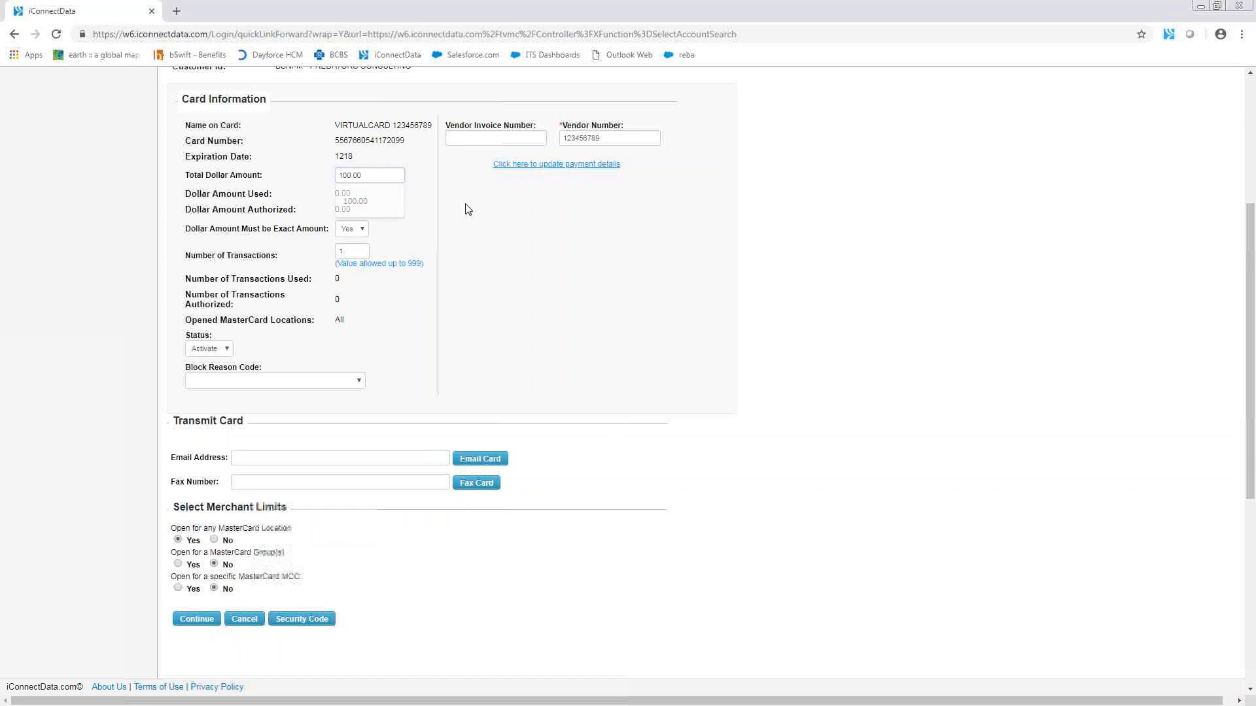
Step: Set the card's number of transactions to 2 and Dollar Amount Must be Exact Amount to No
{"action": "left_click", "coordinate": [359, 232]}
{"action": "left_click", "coordinate": [359, 234]}
{"action": "left_click", "coordinate": [351, 252]}
{"action": "left_click_drag", "start_coordinate": [352, 253], "coordinate": [334, 255]}
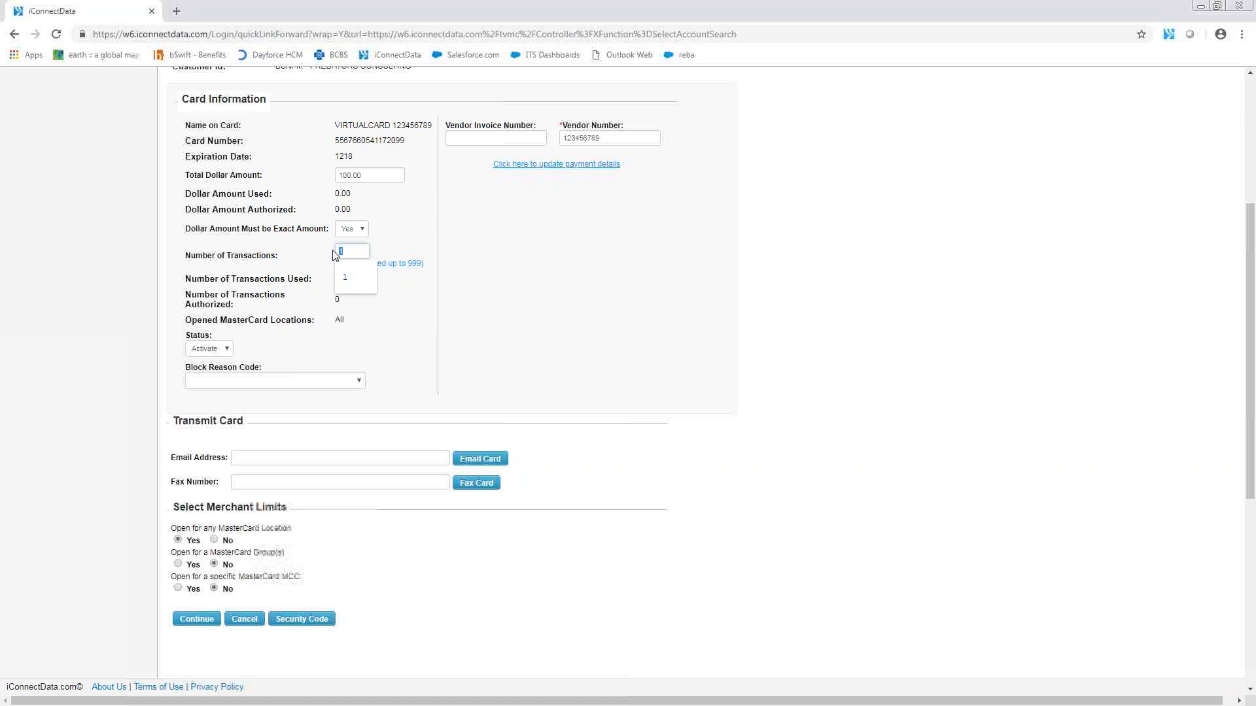
{"action": "type", "text": "2"}
{"action": "left_click", "coordinate": [352, 229]}
{"action": "left_click", "coordinate": [346, 242]}
Step: Try the Block and Stolen statuses for the virtual card, then return the status to Activate
{"action": "left_click", "coordinate": [224, 349]}
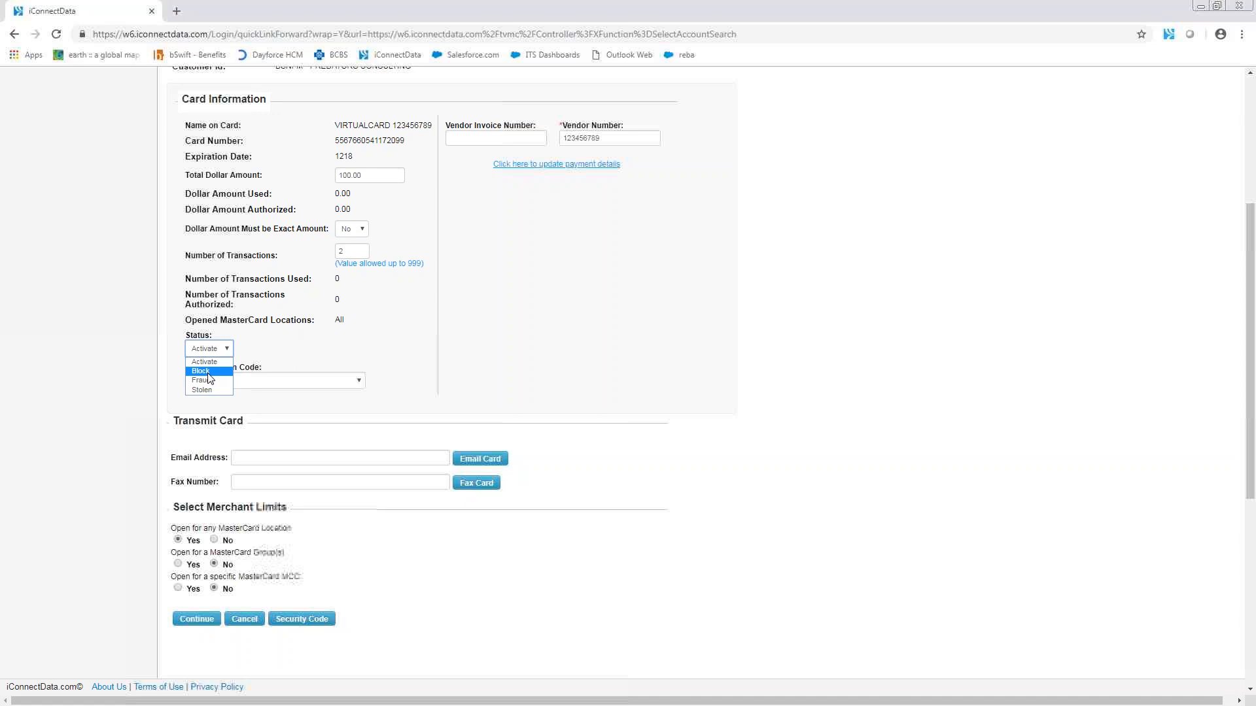
{"action": "left_click", "coordinate": [201, 372]}
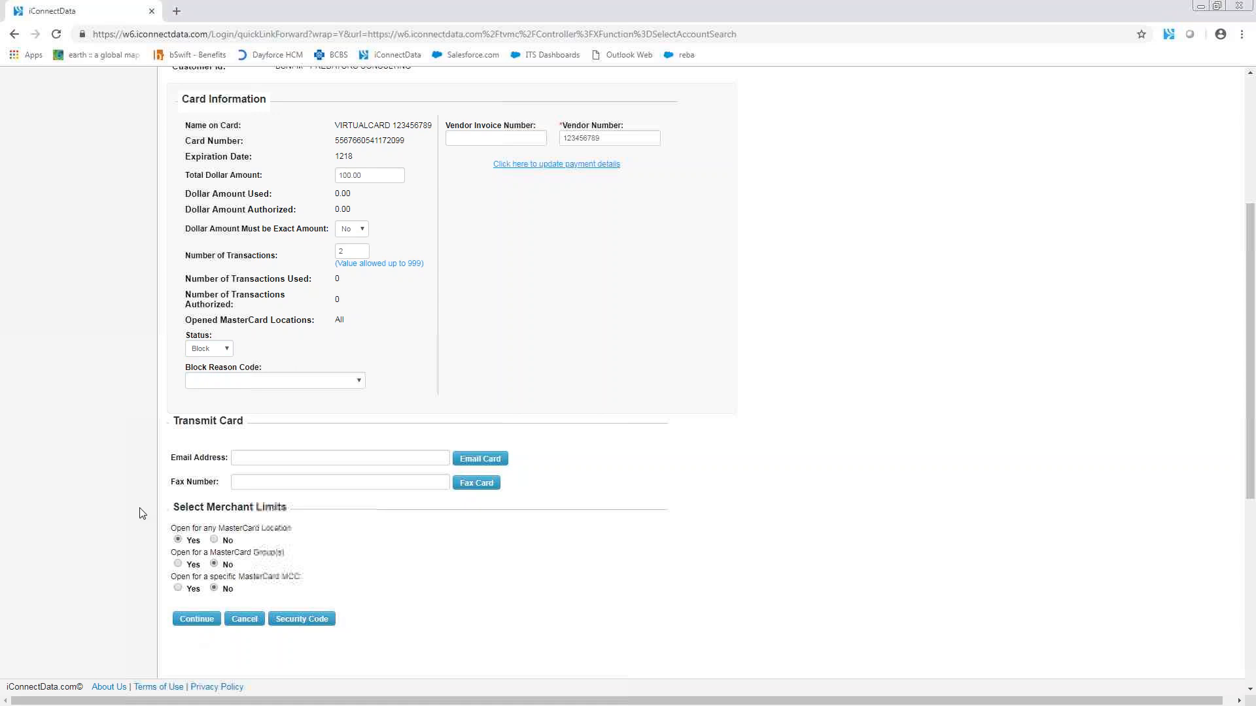
{"action": "left_click", "coordinate": [217, 352]}
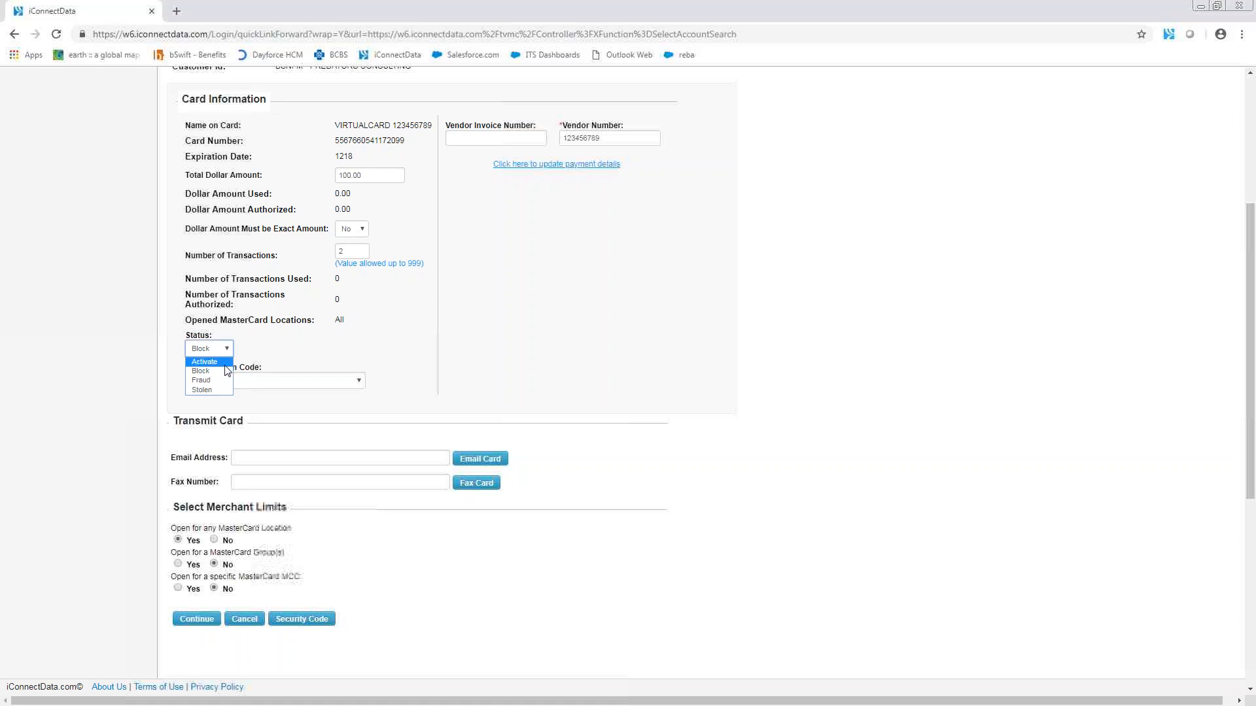
{"action": "left_click", "coordinate": [228, 372]}
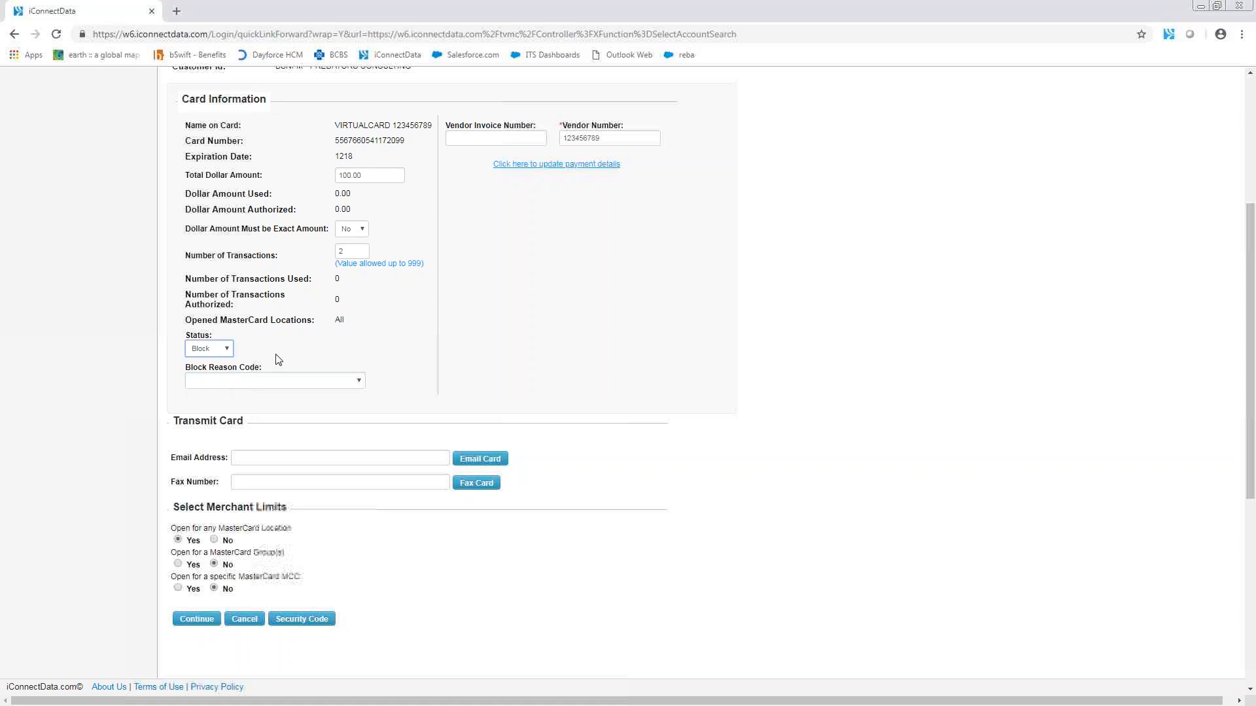
{"action": "left_click", "coordinate": [226, 353]}
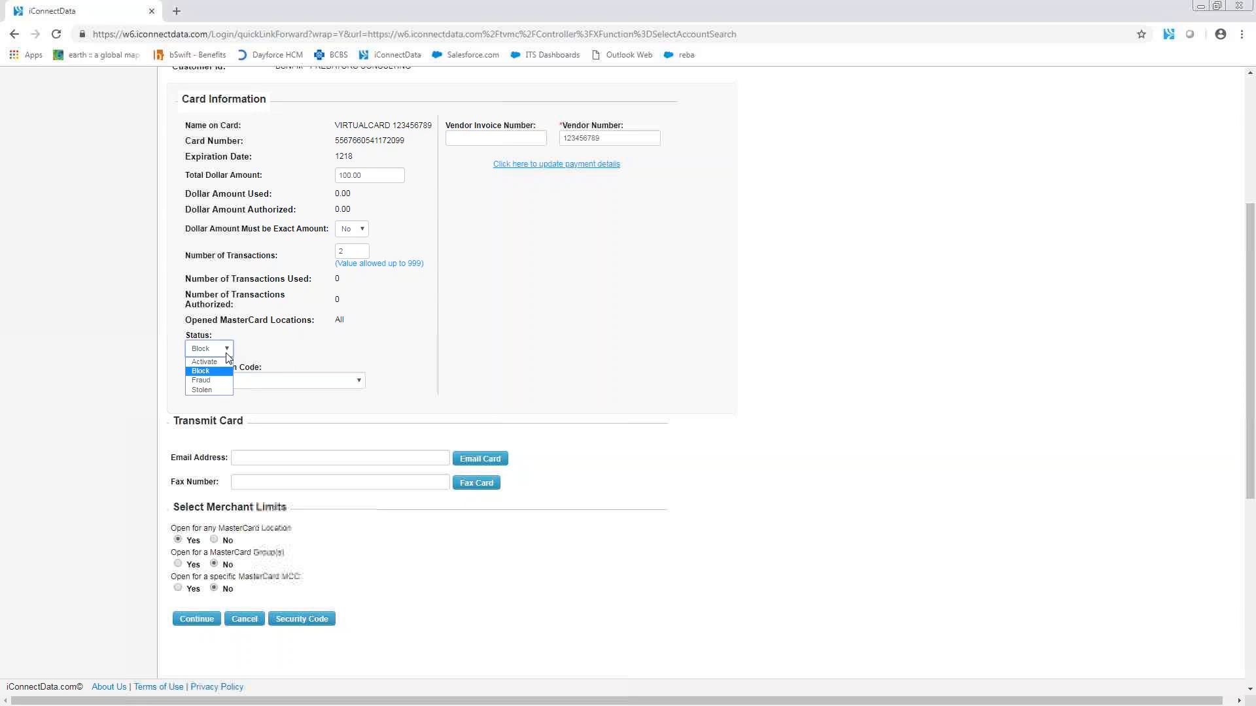
{"action": "left_click", "coordinate": [226, 391]}
{"action": "left_click", "coordinate": [207, 350]}
{"action": "left_click", "coordinate": [213, 361]}
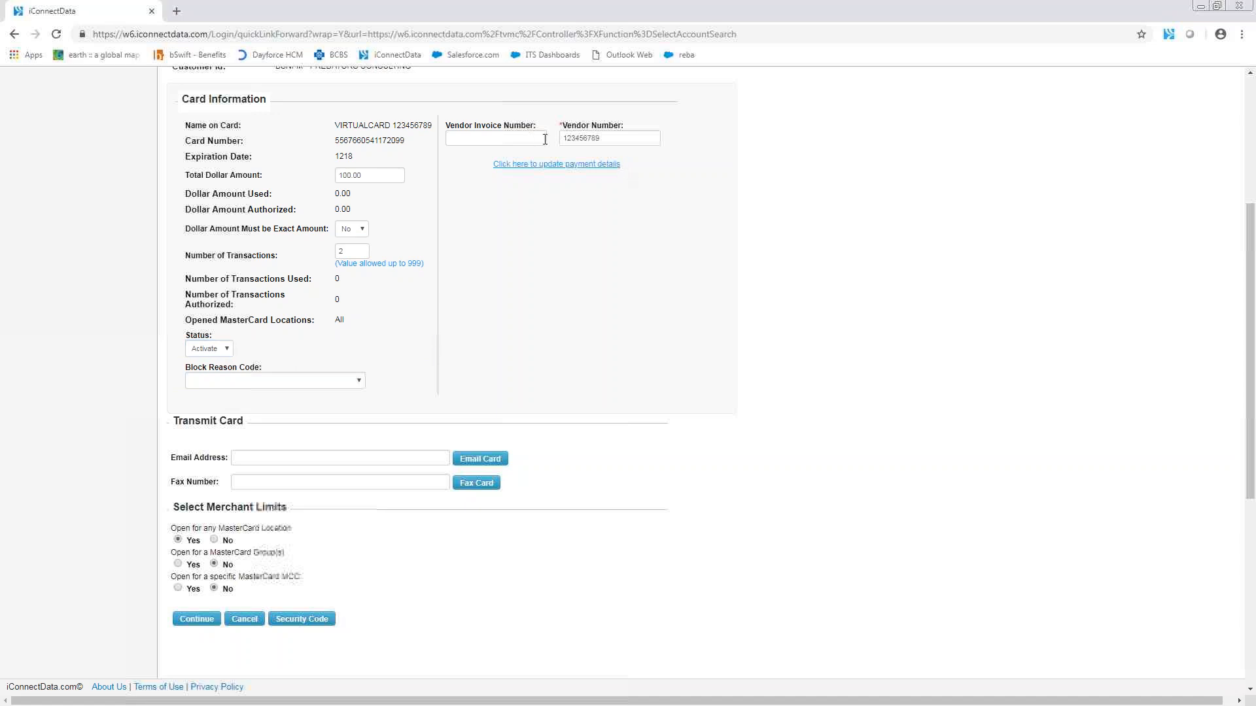
Step: View the card's payment details and return to the edit form without submitting changes
{"action": "left_click", "coordinate": [568, 167]}
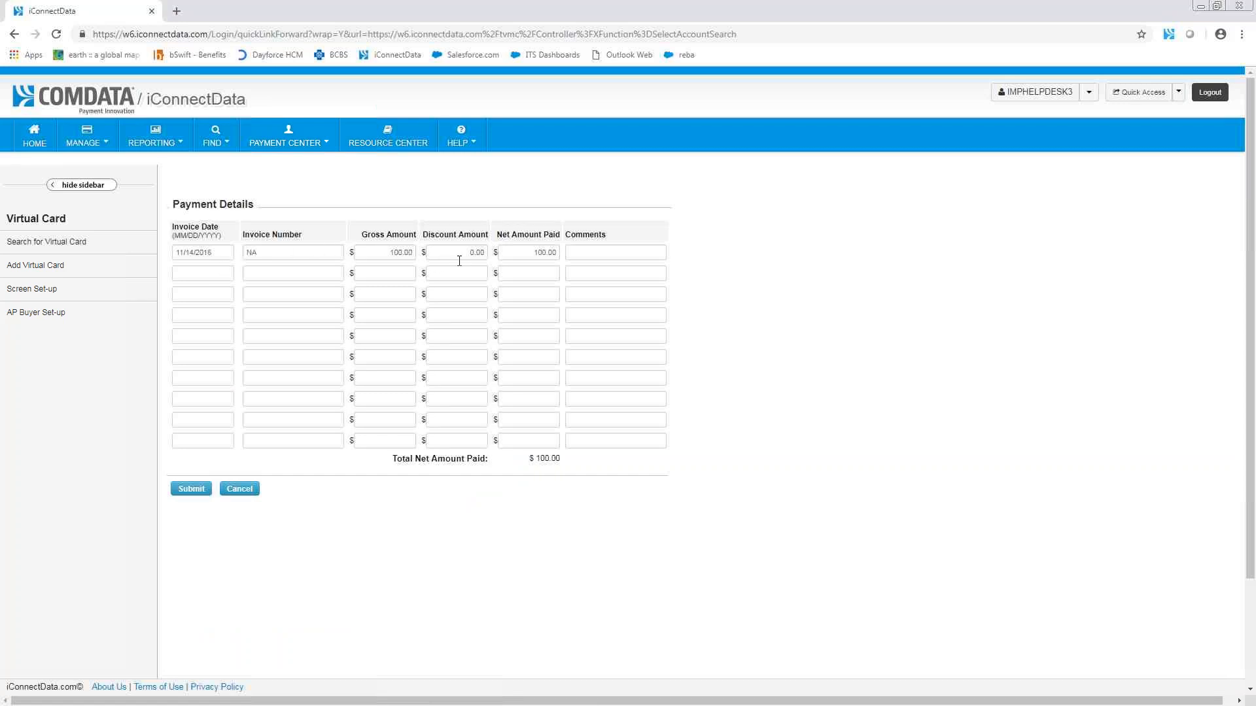
{"action": "left_click", "coordinate": [237, 491]}
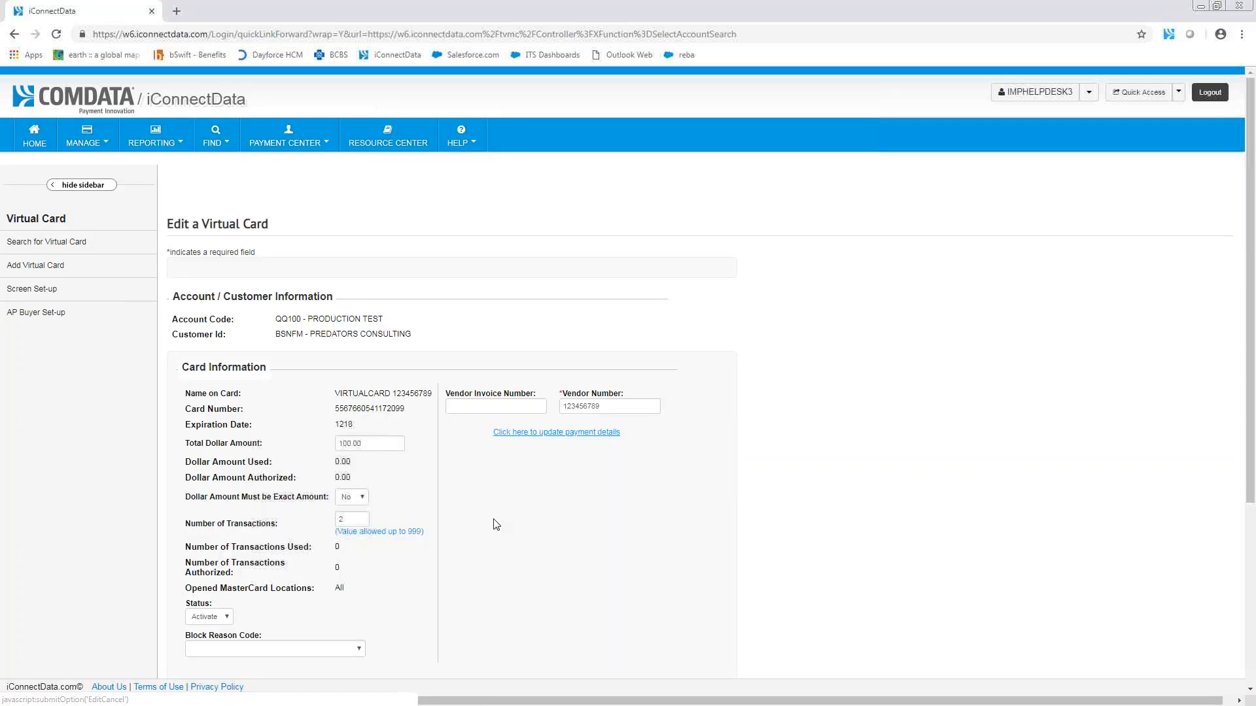
Step: Set the number of transactions to 1, require the exact dollar amount, and submit the virtual card update
{"action": "scroll", "coordinate": [576, 518], "scroll_direction": "down", "scroll_amount": 3}
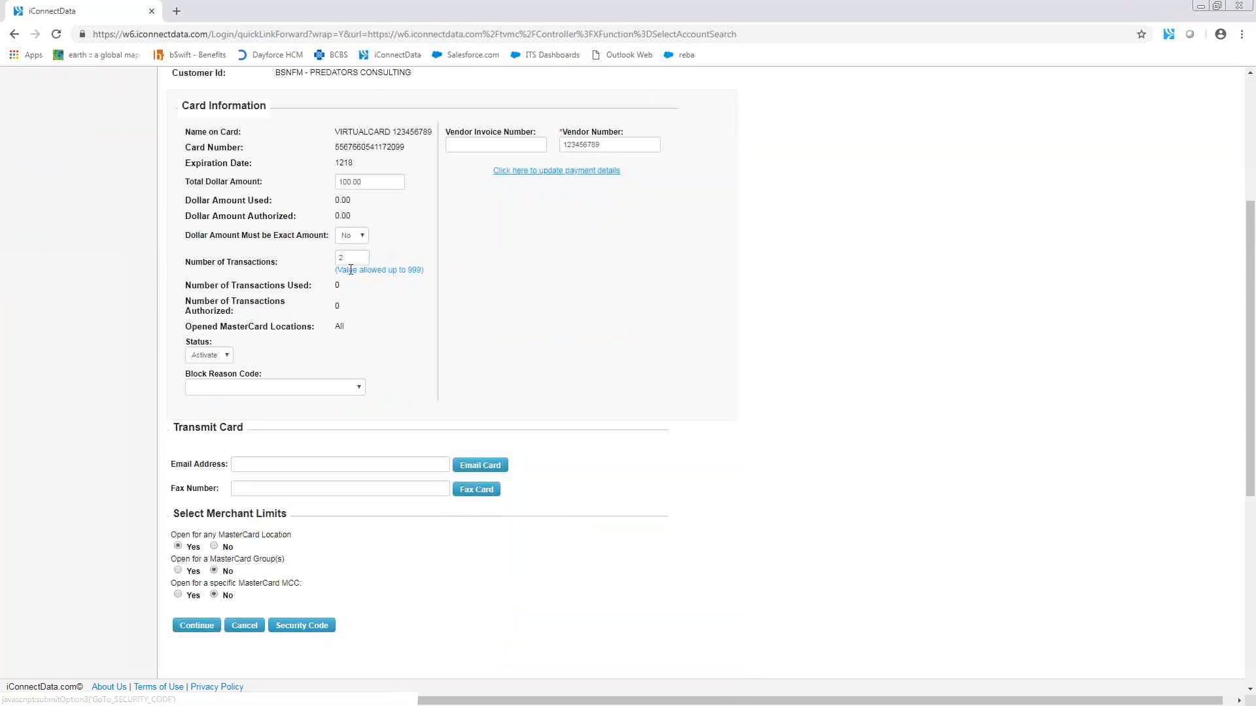
{"action": "left_click_drag", "start_coordinate": [351, 260], "coordinate": [288, 240]}
{"action": "type", "text": "1"}
{"action": "left_click", "coordinate": [352, 235]}
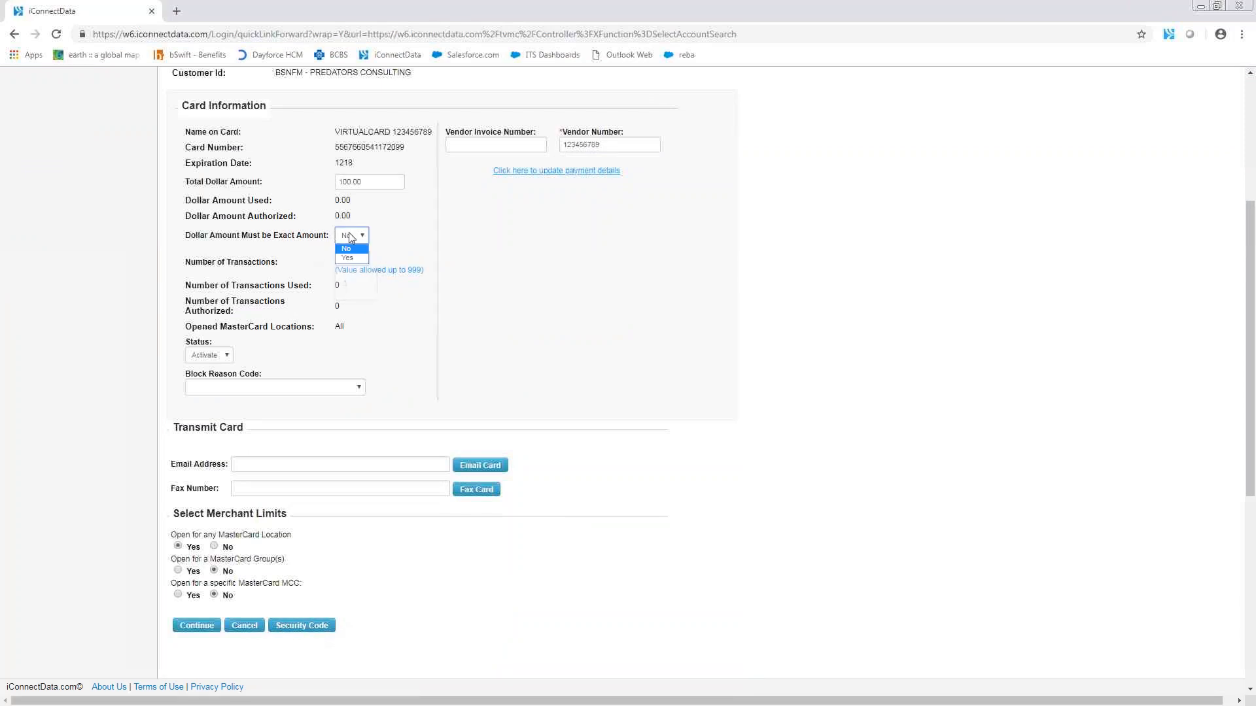
{"action": "left_click", "coordinate": [351, 258]}
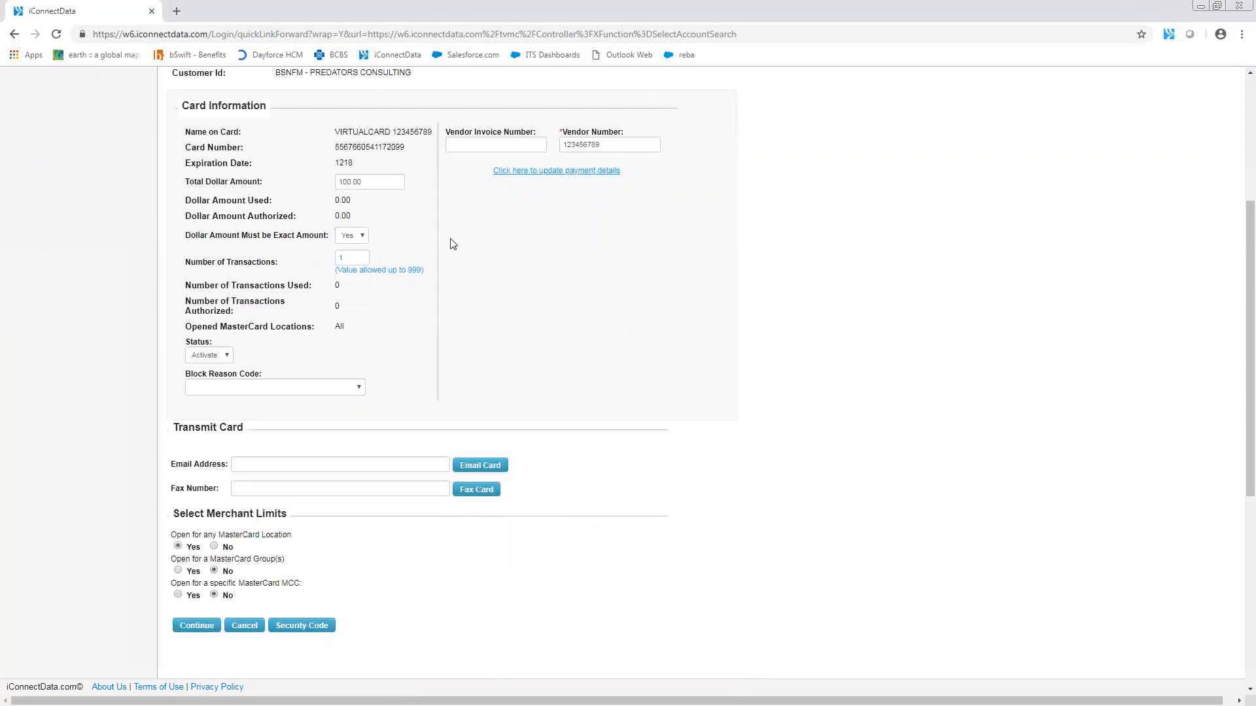
{"action": "left_click", "coordinate": [196, 627]}
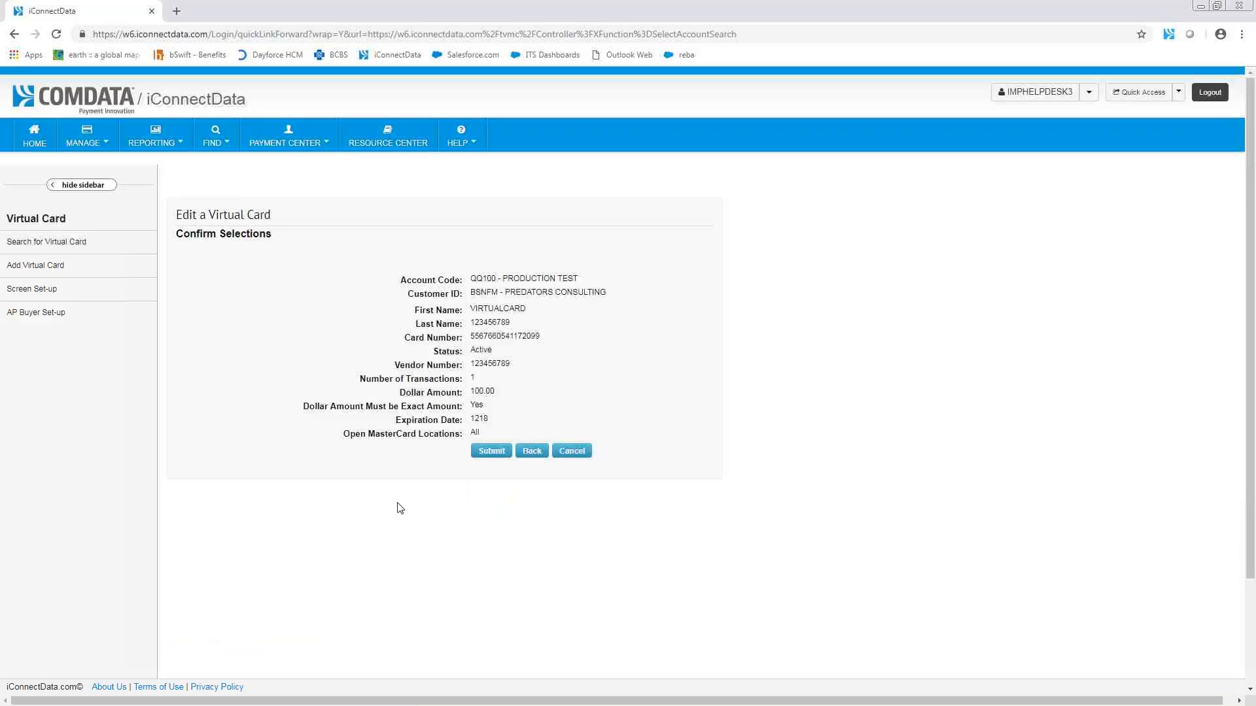
{"action": "left_click", "coordinate": [502, 452]}
{"action": "left_click", "coordinate": [499, 453]}
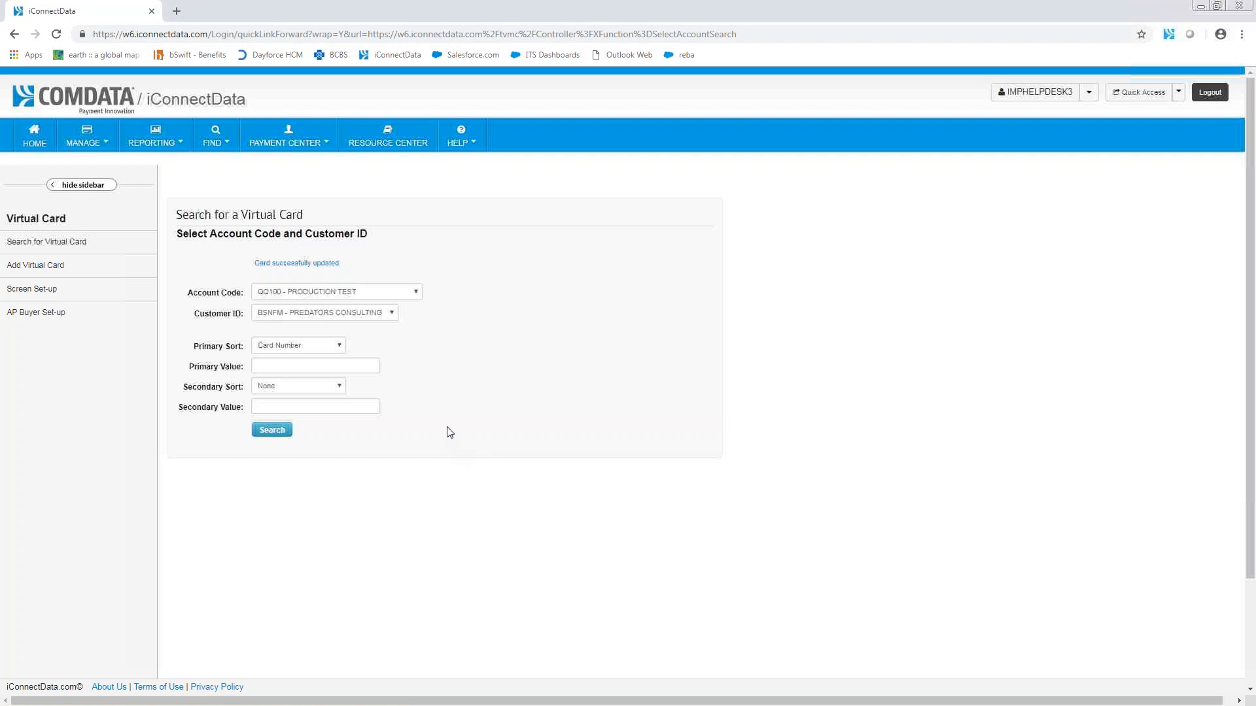
Step: Open the Real Time Transaction History search
{"action": "left_click", "coordinate": [100, 145]}
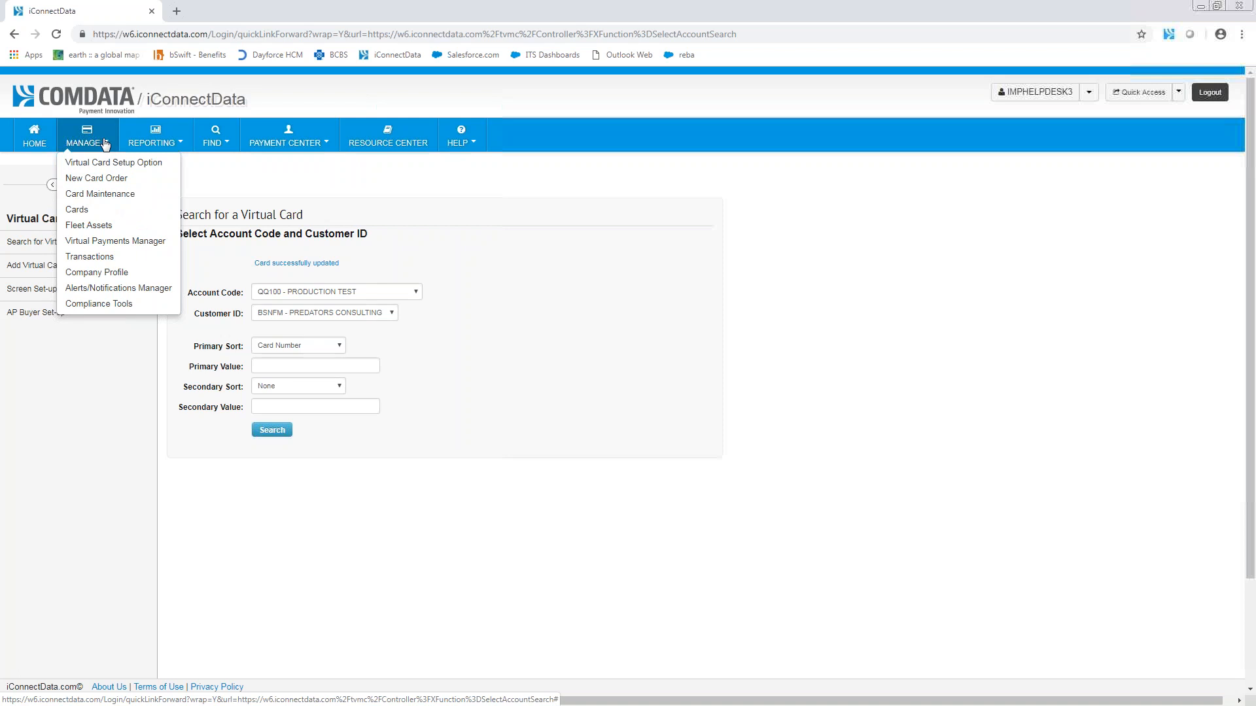
{"action": "left_click", "coordinate": [112, 260]}
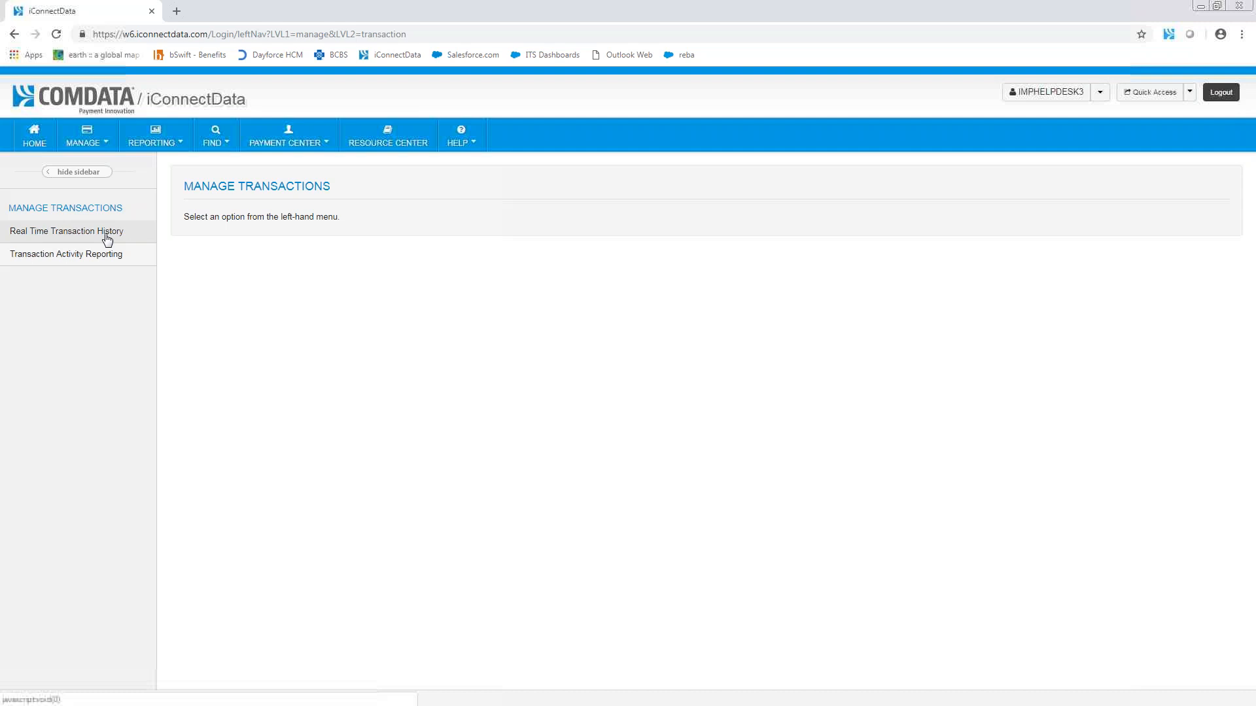
{"action": "left_click", "coordinate": [107, 240]}
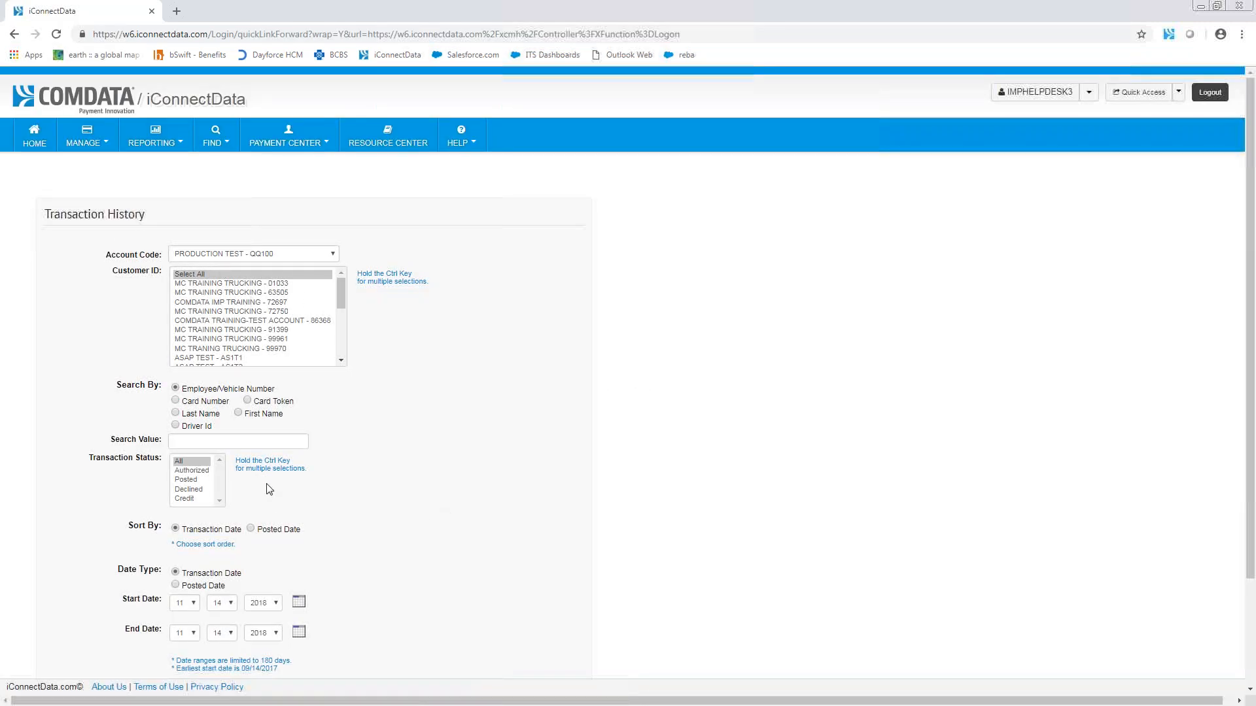
Step: Search the transaction history of customer PREDATORS CONSULTING VCT from 05/01/2018 to 06/14/2018
{"action": "scroll", "coordinate": [266, 485], "scroll_direction": "down", "scroll_amount": 1}
{"action": "left_click_drag", "start_coordinate": [341, 231], "coordinate": [338, 265]}
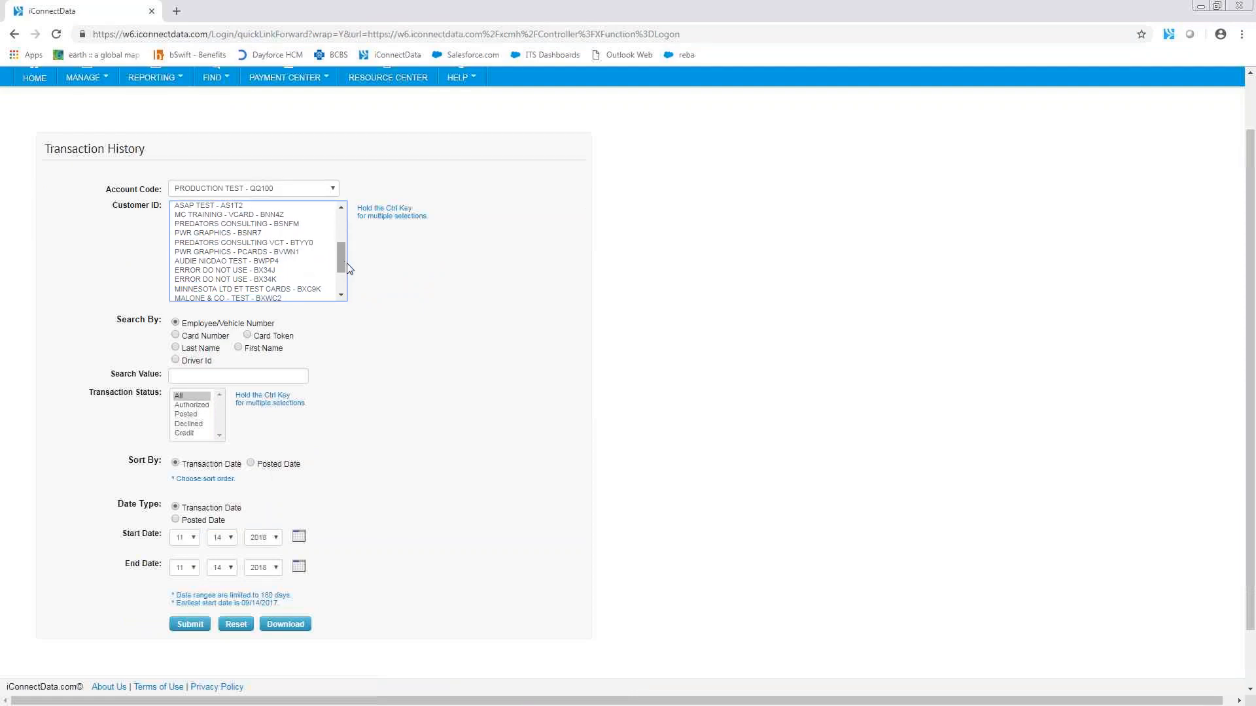
{"action": "left_click", "coordinate": [307, 246]}
{"action": "left_click", "coordinate": [182, 539]}
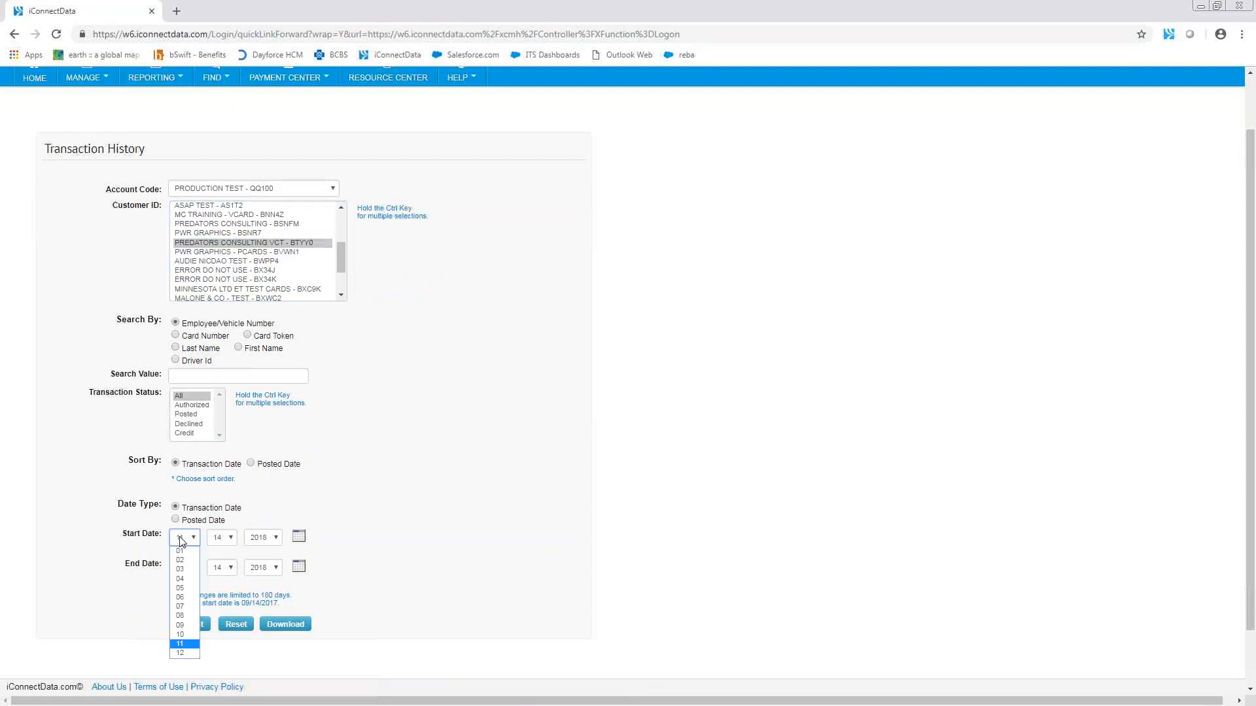
{"action": "left_click", "coordinate": [182, 588]}
{"action": "left_click", "coordinate": [224, 542]}
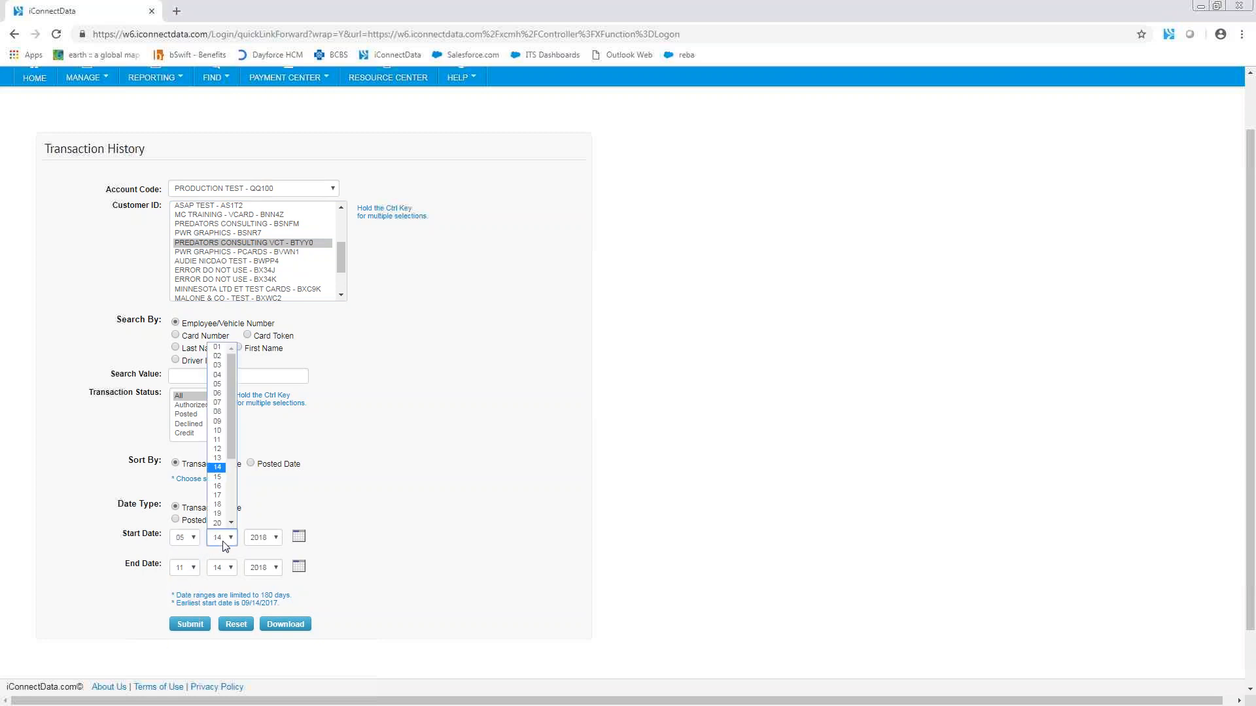
{"action": "left_click", "coordinate": [217, 347]}
{"action": "left_click", "coordinate": [189, 573]}
{"action": "left_click", "coordinate": [188, 629]}
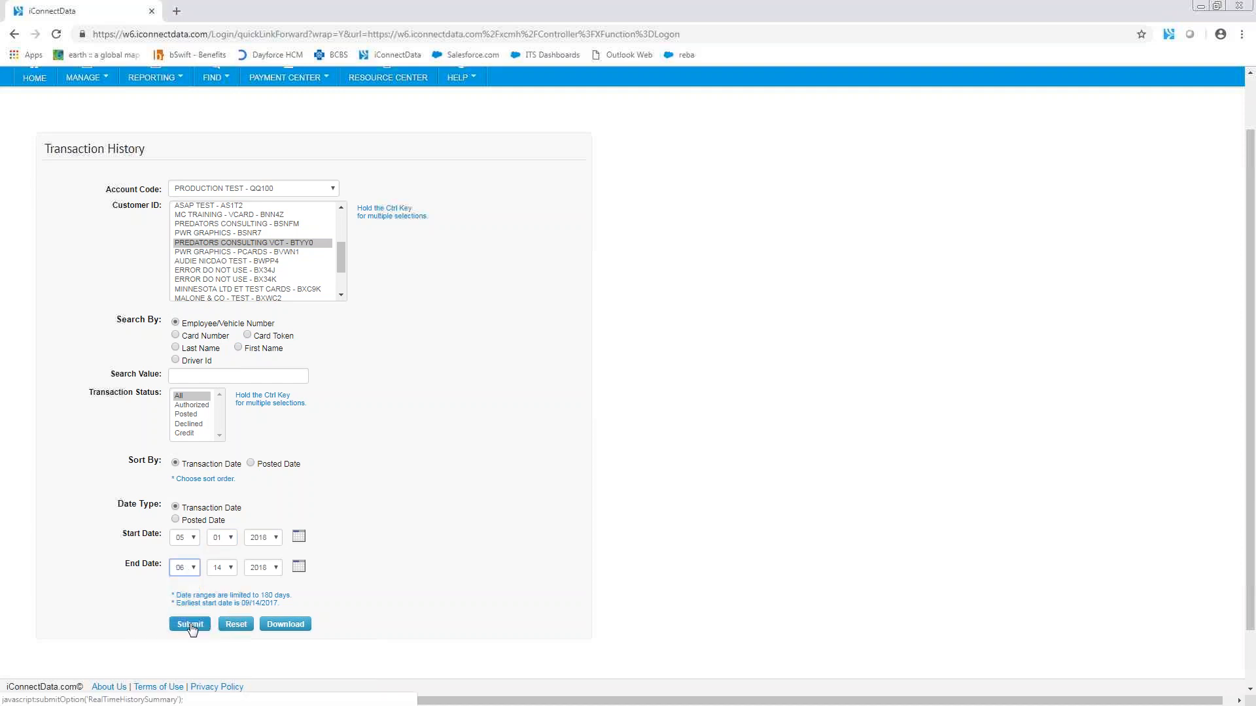
{"action": "left_click", "coordinate": [190, 626]}
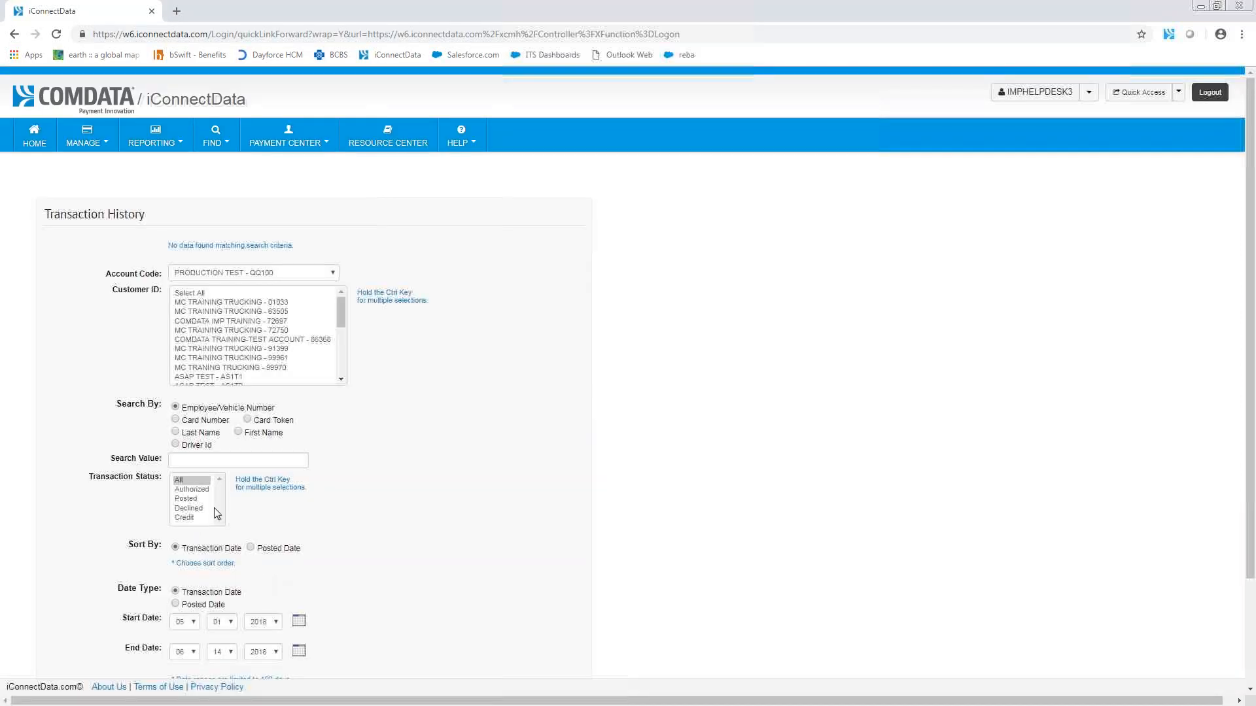
Step: Search the transaction history with the date range 03/01/2018 to 04/14/2018
{"action": "scroll", "coordinate": [194, 546], "scroll_direction": "down", "scroll_amount": 2}
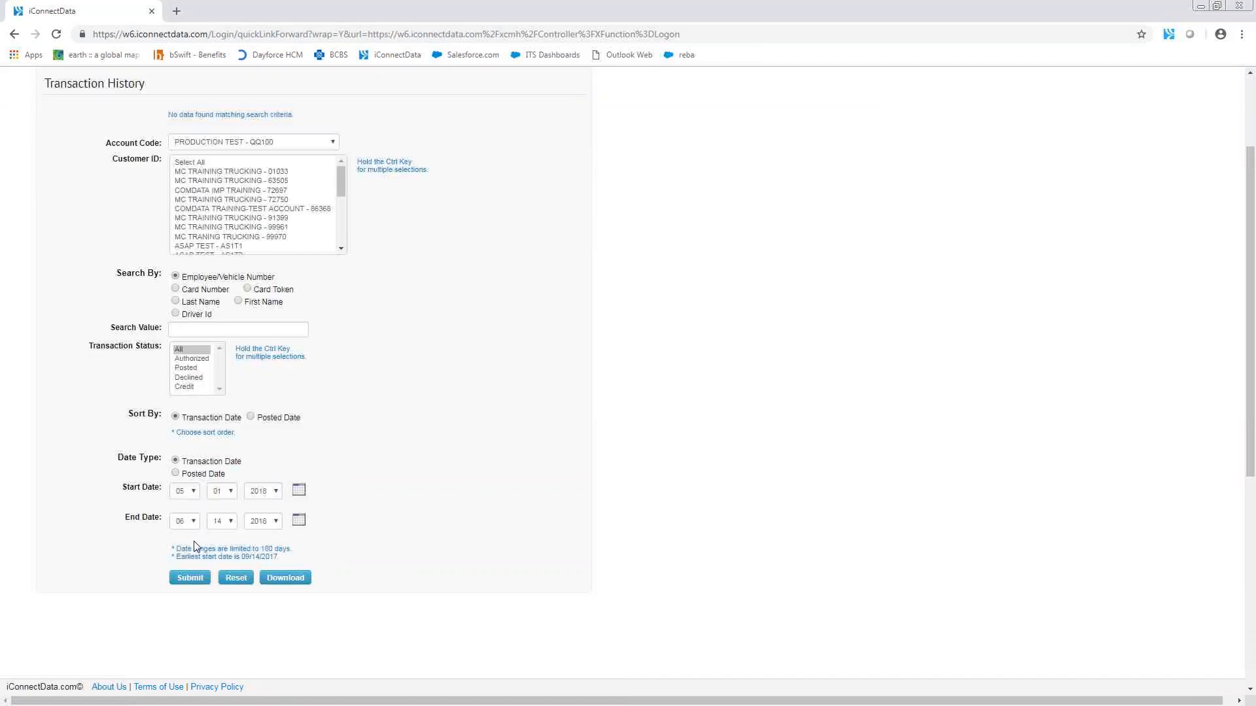
{"action": "left_click", "coordinate": [187, 492]}
{"action": "left_click", "coordinate": [180, 522]}
{"action": "left_click", "coordinate": [187, 522]}
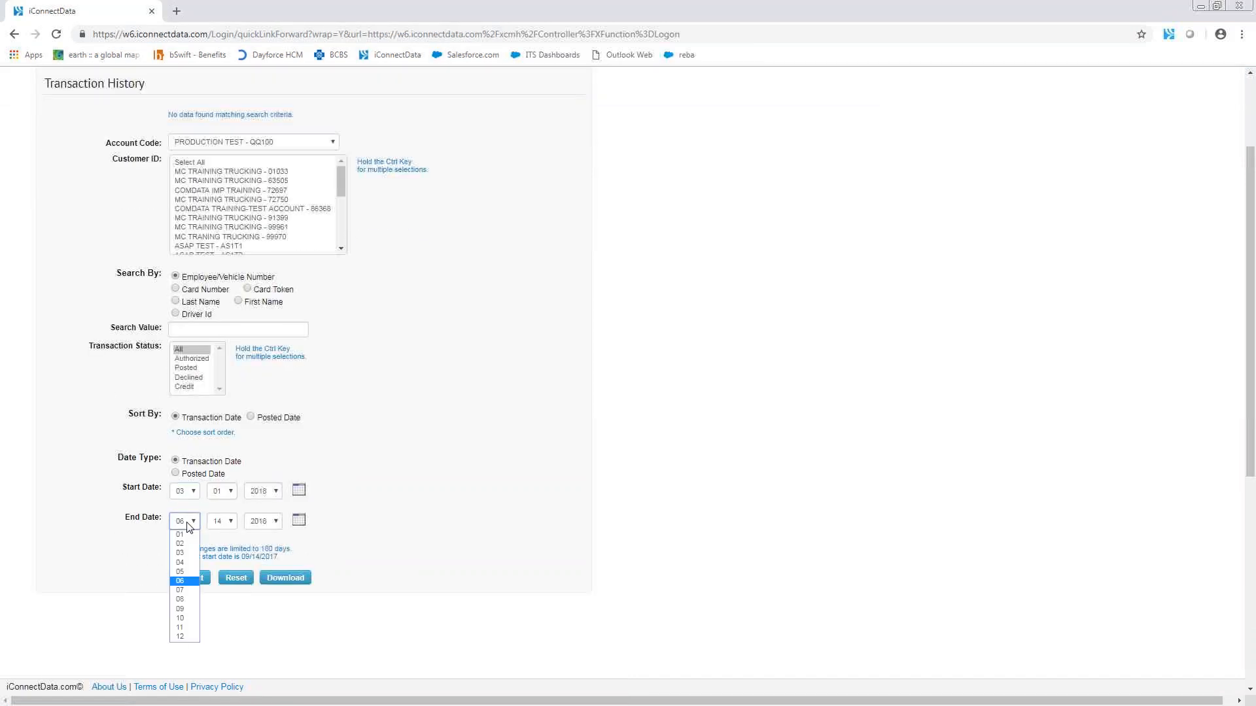
{"action": "left_click", "coordinate": [186, 563]}
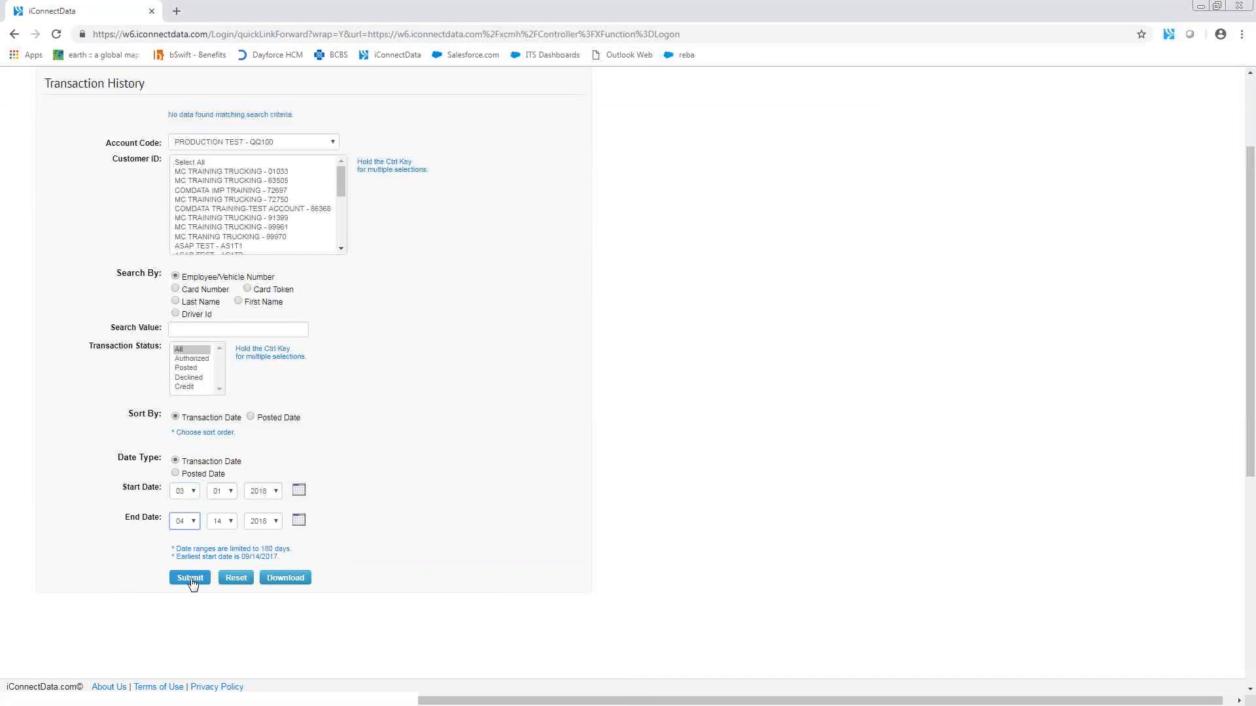
{"action": "left_click", "coordinate": [190, 578]}
Step: Set the transaction date range to 11/01/2017 through 12/14/2018 and try submitting the search
{"action": "left_click", "coordinate": [185, 622]}
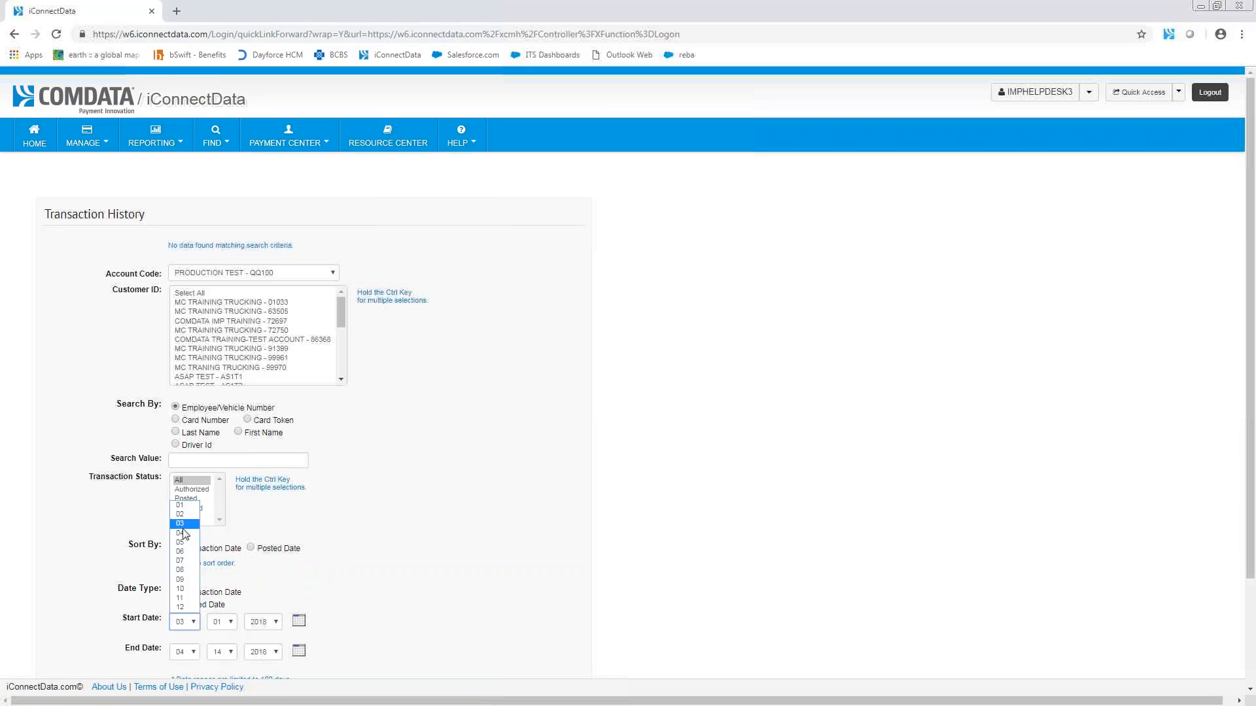
{"action": "left_click", "coordinate": [181, 588]}
{"action": "left_click", "coordinate": [187, 652]}
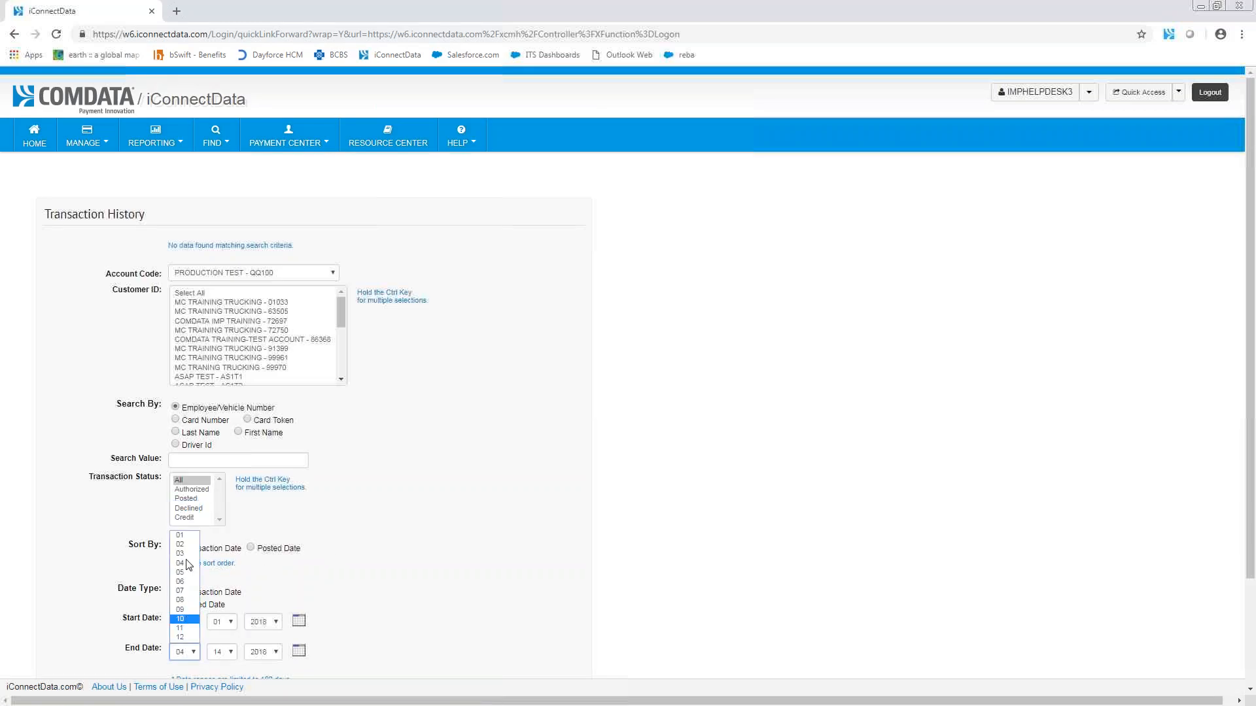
{"action": "left_click", "coordinate": [179, 637]}
{"action": "left_click", "coordinate": [267, 622]}
{"action": "left_click", "coordinate": [259, 635]}
{"action": "scroll", "coordinate": [452, 592], "scroll_direction": "down", "scroll_amount": 2}
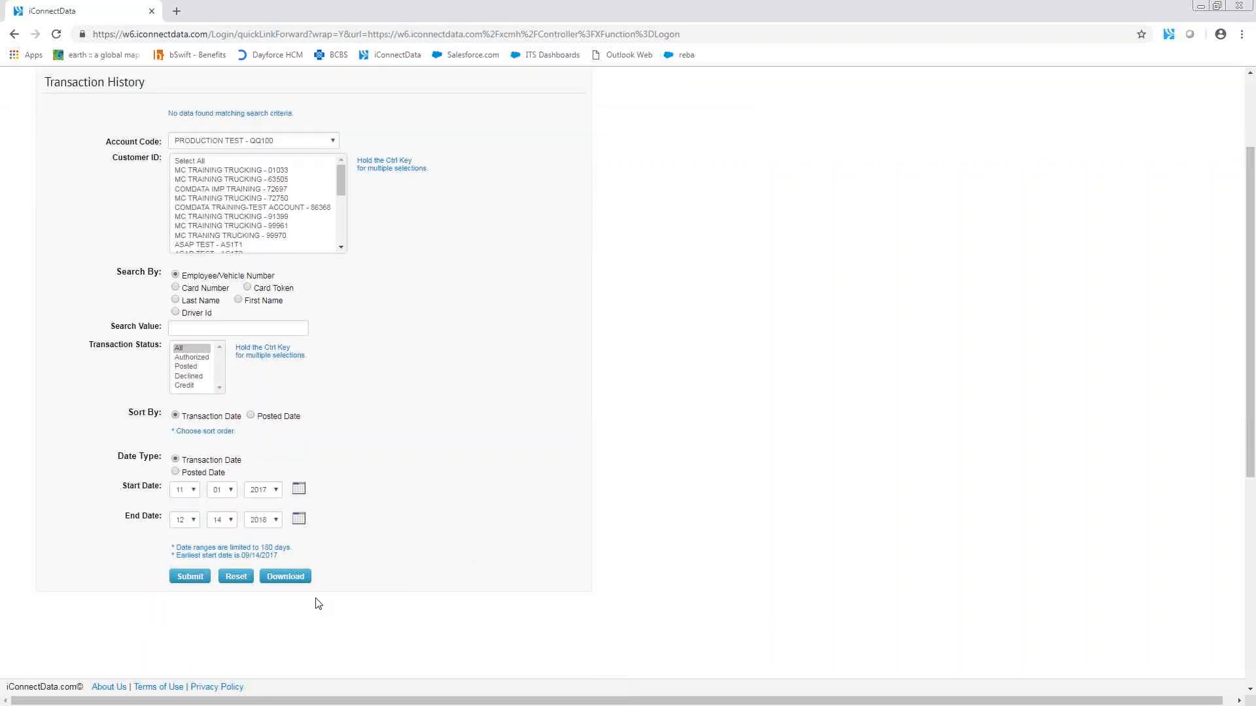
{"action": "left_click", "coordinate": [189, 577]}
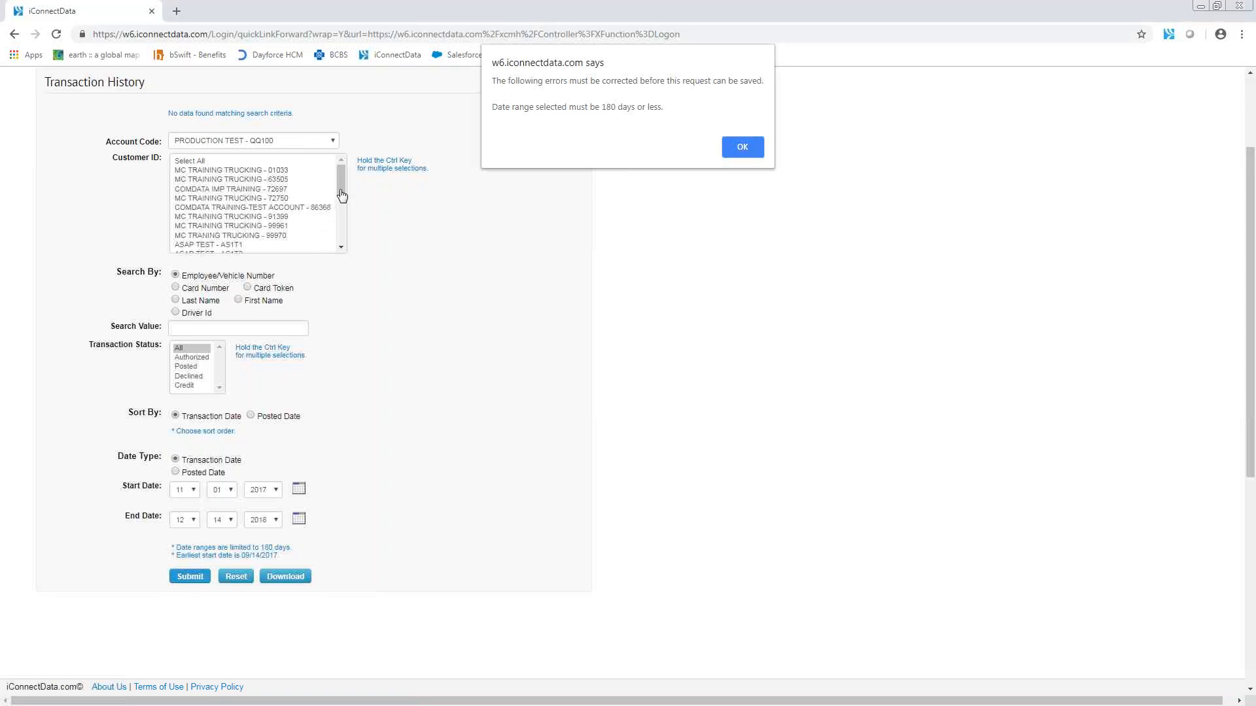
{"action": "left_click", "coordinate": [746, 148]}
Step: Search the transaction history of customer PREDATORS CONSULTING from 03/01/2018 to 04/14/2018
{"action": "left_click_drag", "start_coordinate": [340, 181], "coordinate": [341, 207]}
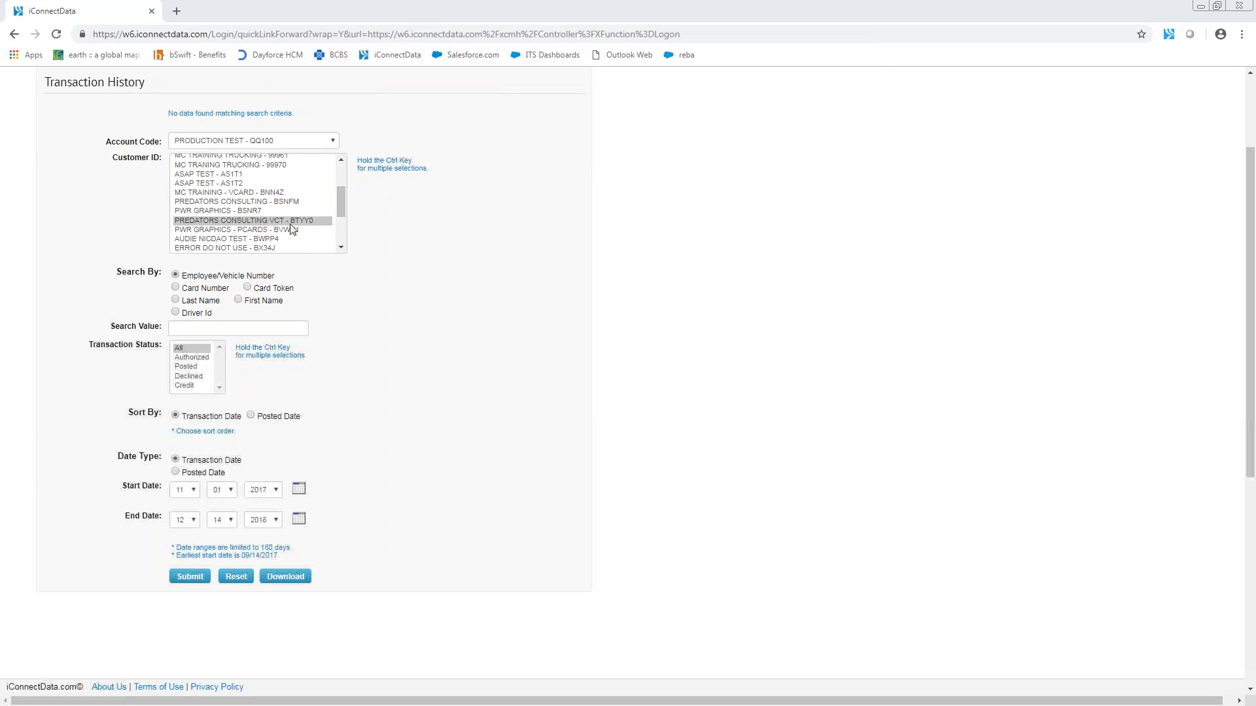
{"action": "left_click", "coordinate": [275, 202]}
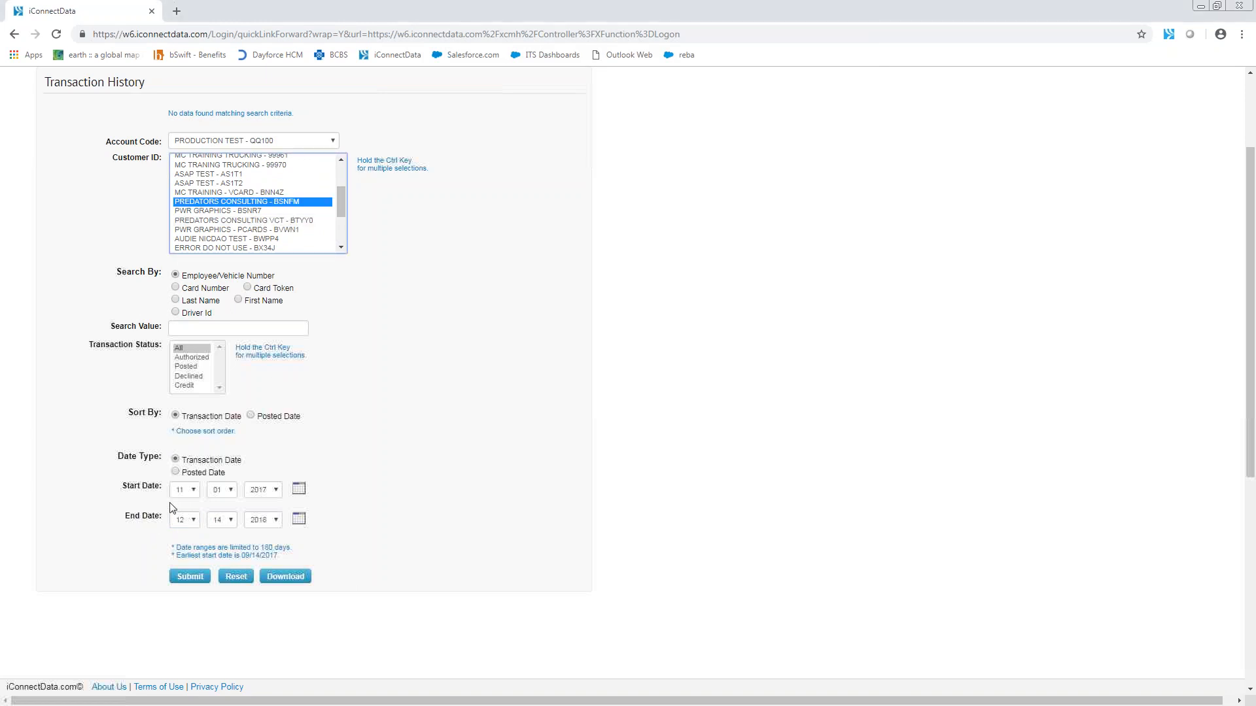
{"action": "left_click", "coordinate": [185, 492]}
{"action": "left_click", "coordinate": [185, 521]}
{"action": "left_click", "coordinate": [262, 490]}
{"action": "left_click", "coordinate": [258, 513]}
{"action": "left_click", "coordinate": [185, 521]}
{"action": "left_click", "coordinate": [178, 566]}
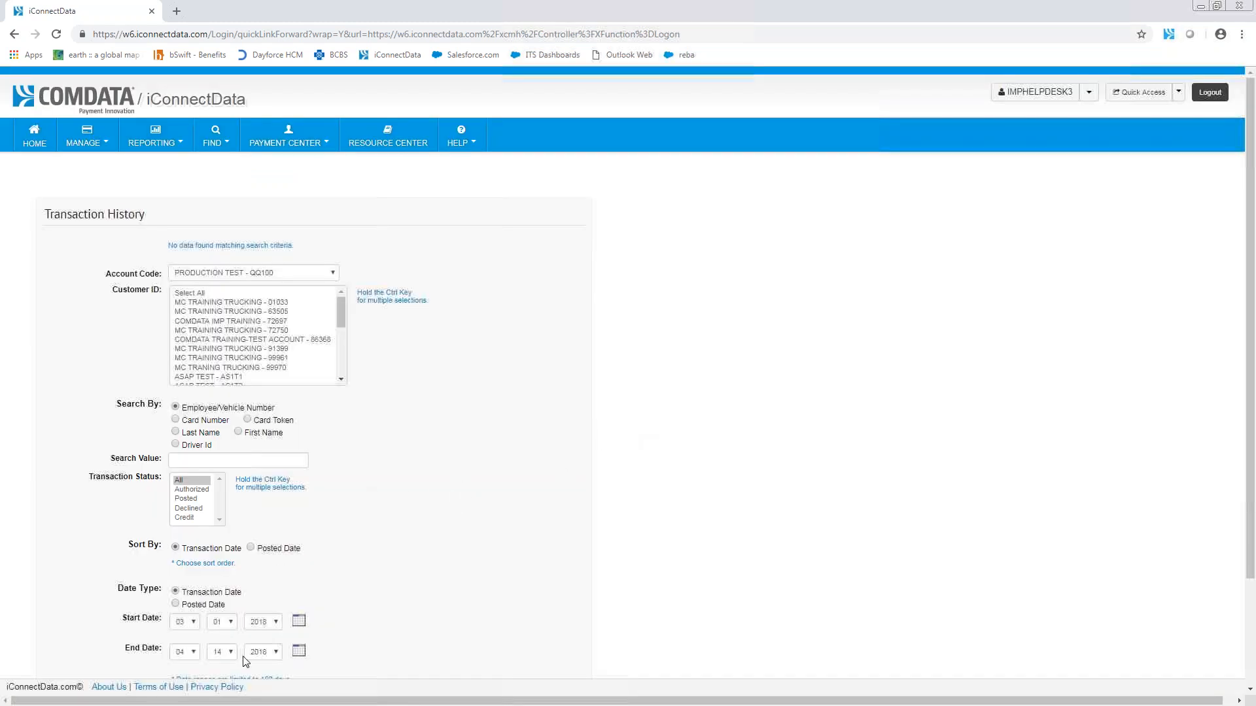
Step: Select customer PREDATORS CONSULTING again, set the date range to 03/01/2017 through 04/14/2017 and try submitting the search
{"action": "left_click_drag", "start_coordinate": [343, 325], "coordinate": [344, 332]}
{"action": "left_click", "coordinate": [303, 356]}
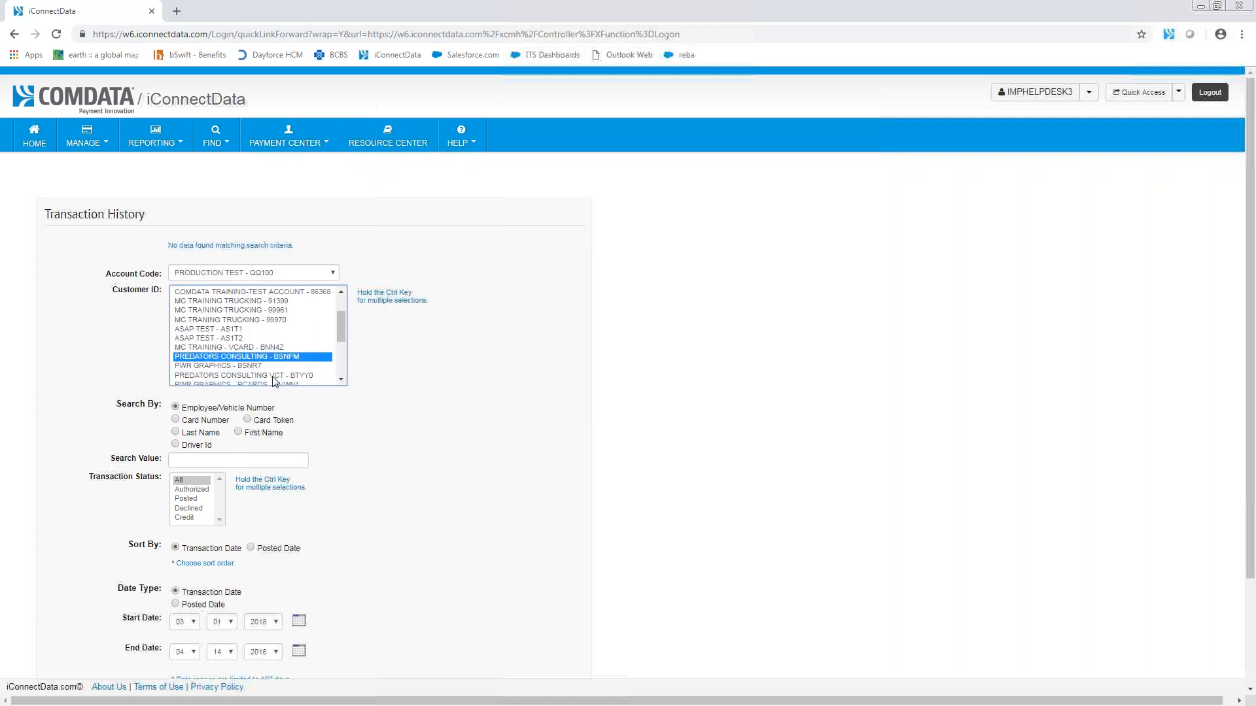
{"action": "left_click", "coordinate": [272, 622]}
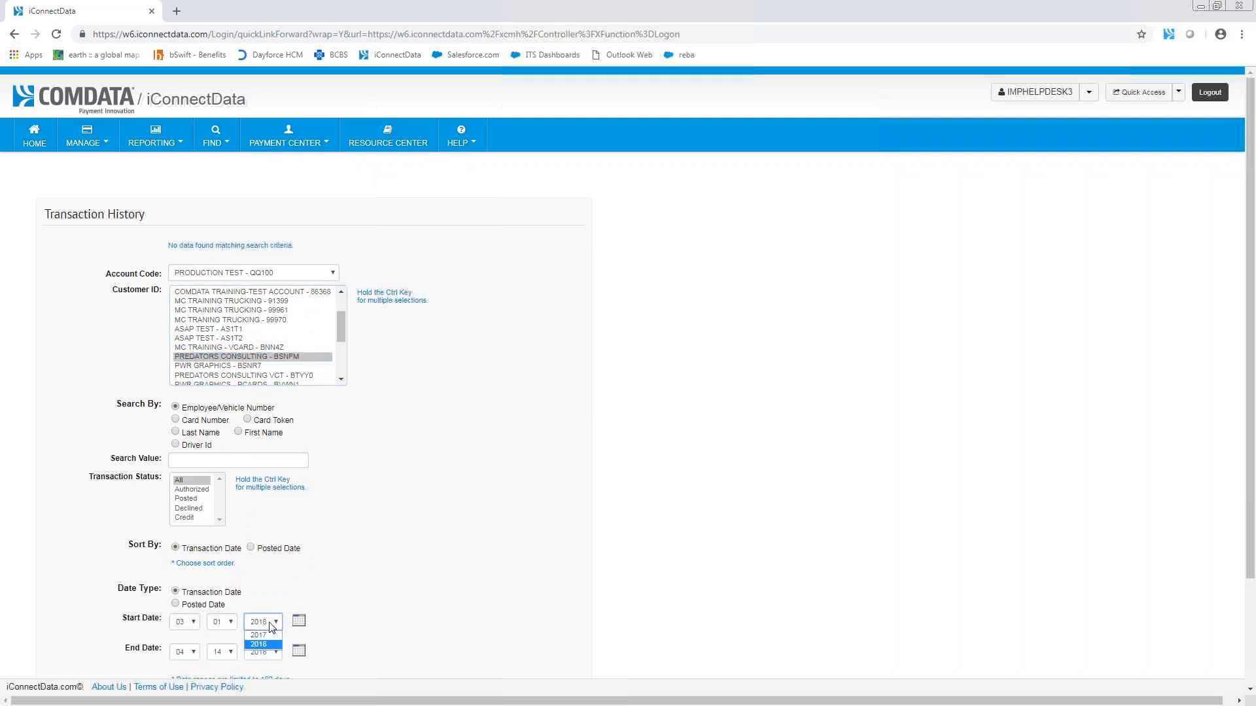
{"action": "left_click", "coordinate": [272, 652]}
{"action": "scroll", "coordinate": [399, 661], "scroll_direction": "down", "scroll_amount": 2}
{"action": "left_click", "coordinate": [183, 576]}
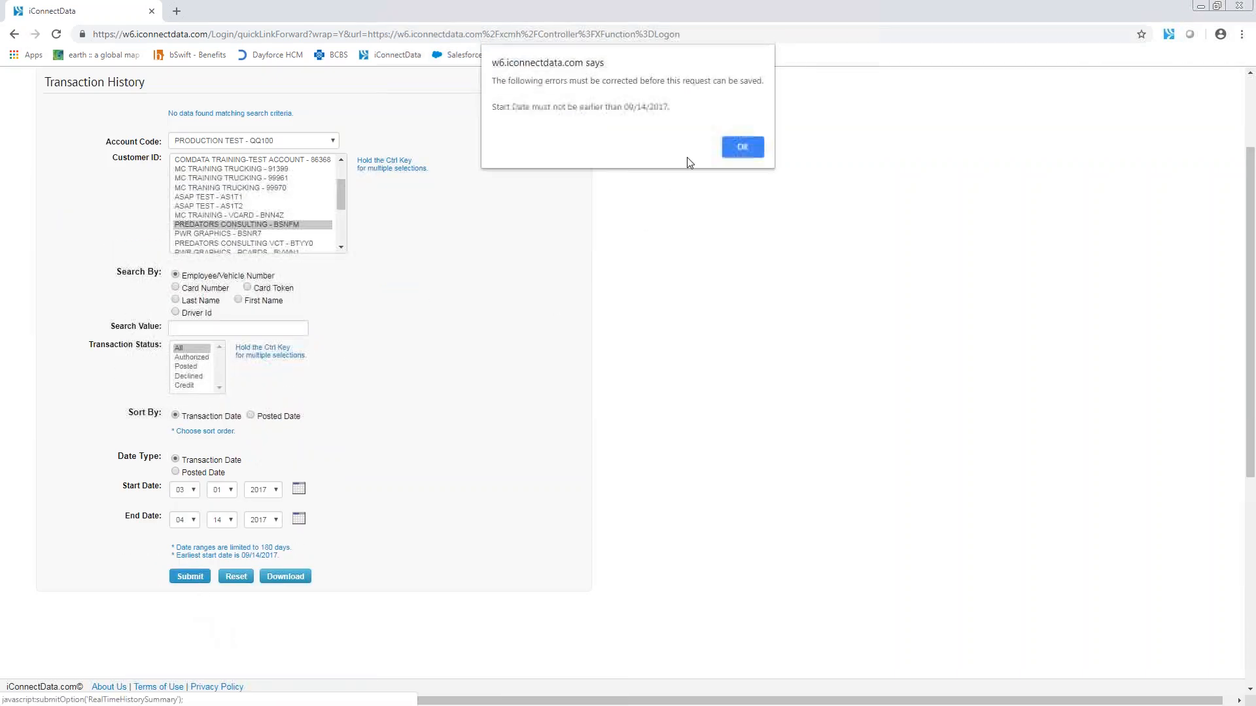
{"action": "left_click", "coordinate": [743, 146]}
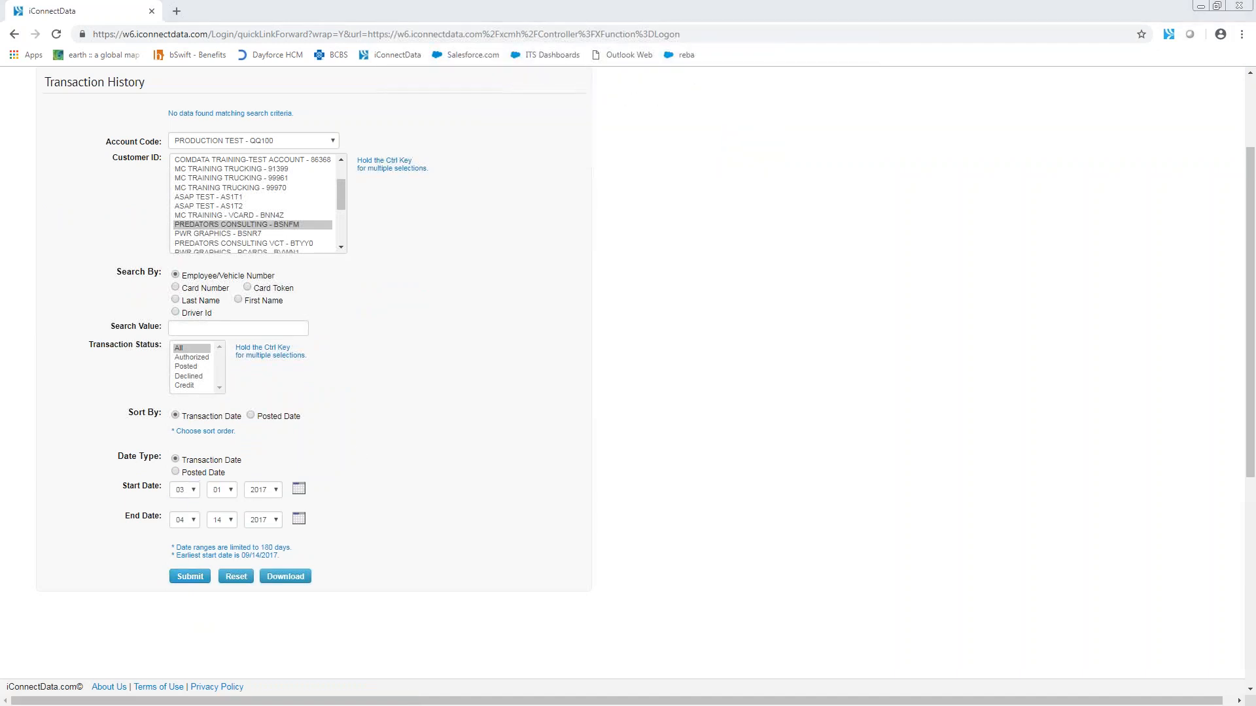
Step: Set the start date to 04/01/2018 and the end month to 05, and try submitting the search
{"action": "left_click", "coordinate": [183, 492]}
{"action": "left_click", "coordinate": [180, 530]}
{"action": "left_click", "coordinate": [261, 492]}
{"action": "left_click", "coordinate": [258, 512]}
{"action": "left_click", "coordinate": [194, 521]}
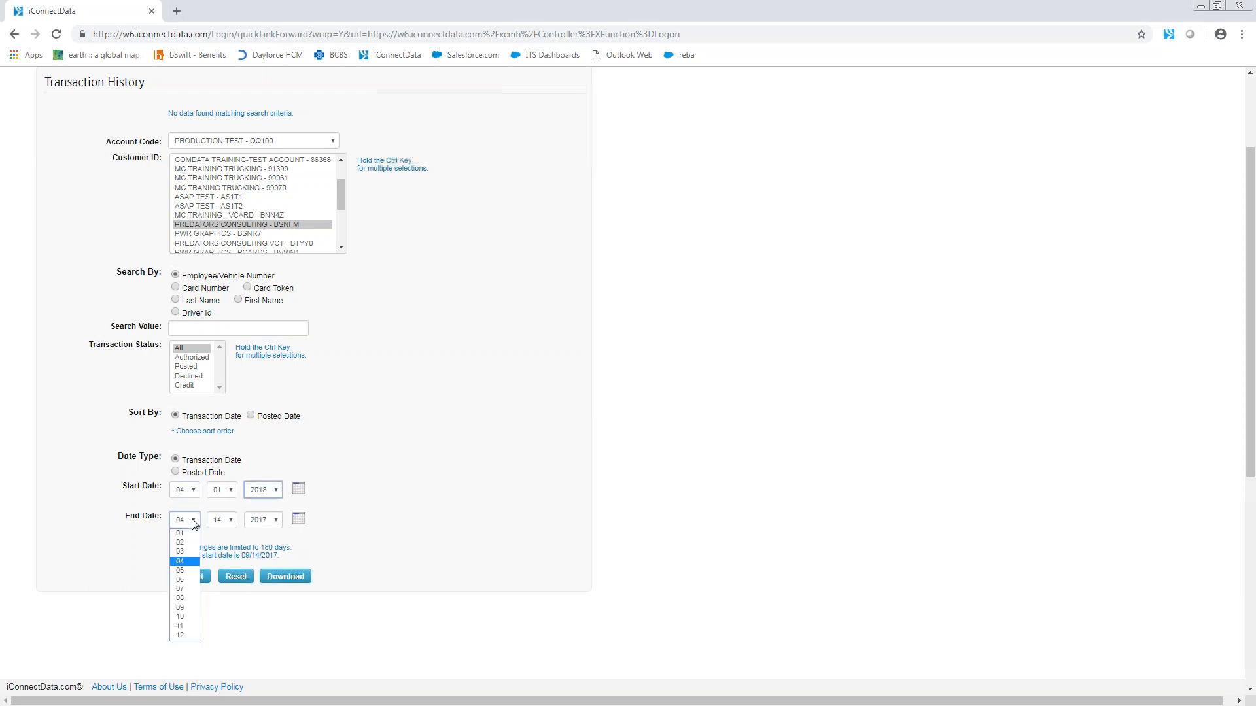
{"action": "left_click", "coordinate": [182, 570]}
{"action": "left_click", "coordinate": [190, 578]}
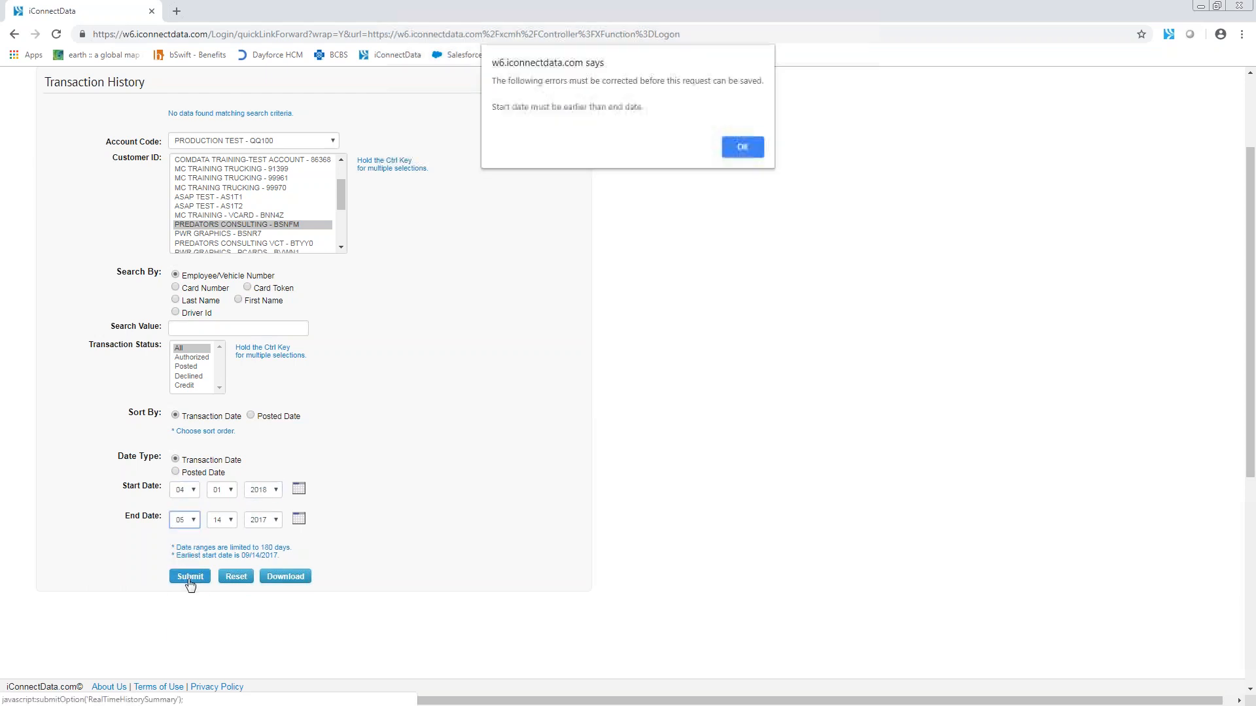
{"action": "left_click", "coordinate": [739, 147]}
Step: Set the start day to 20 and the end year to 2018, and search the transaction history for that range
{"action": "left_click", "coordinate": [224, 494]}
{"action": "left_click", "coordinate": [384, 530]}
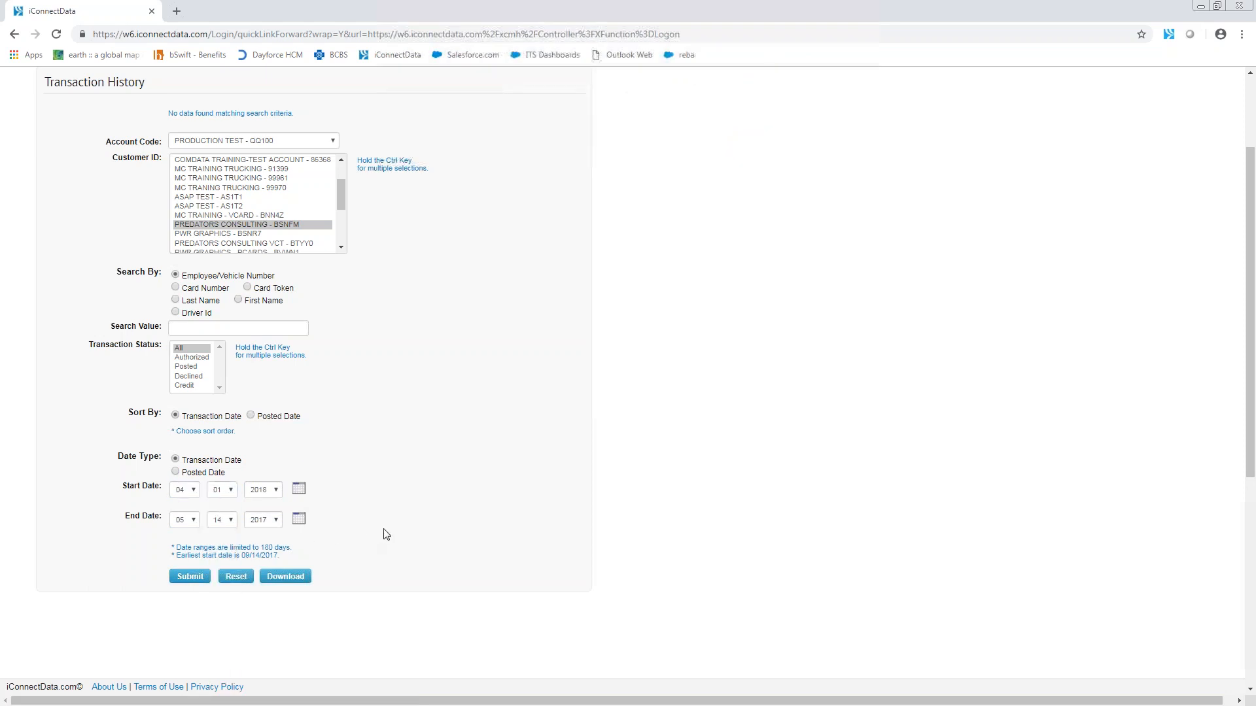
{"action": "left_click", "coordinate": [220, 495]}
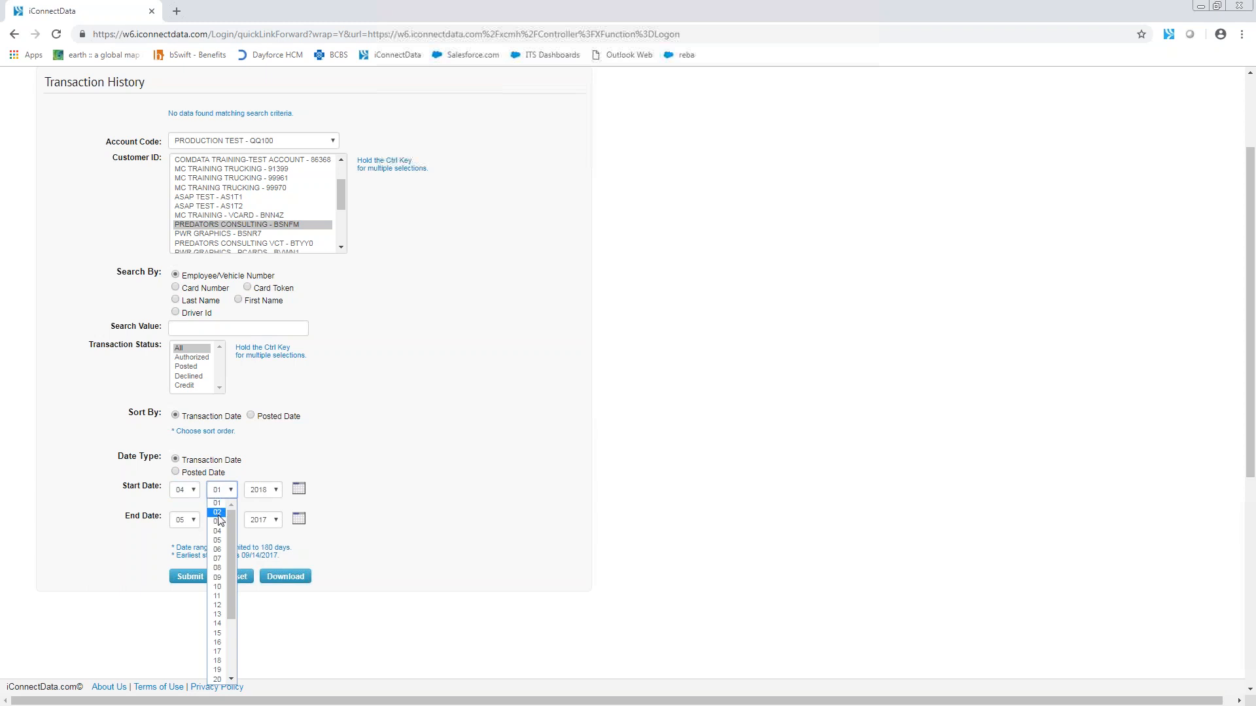
{"action": "left_click", "coordinate": [218, 679]}
{"action": "left_click", "coordinate": [190, 578]}
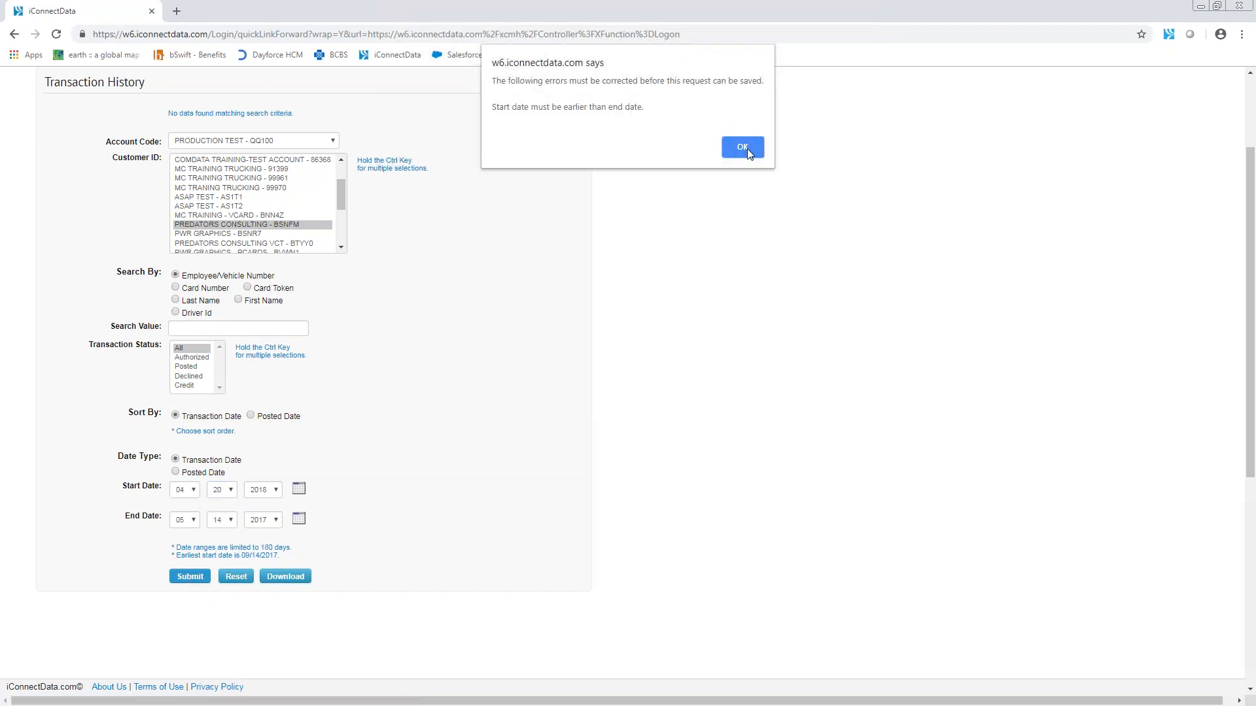
{"action": "left_click", "coordinate": [742, 147]}
{"action": "left_click", "coordinate": [261, 520]}
{"action": "left_click", "coordinate": [261, 536]}
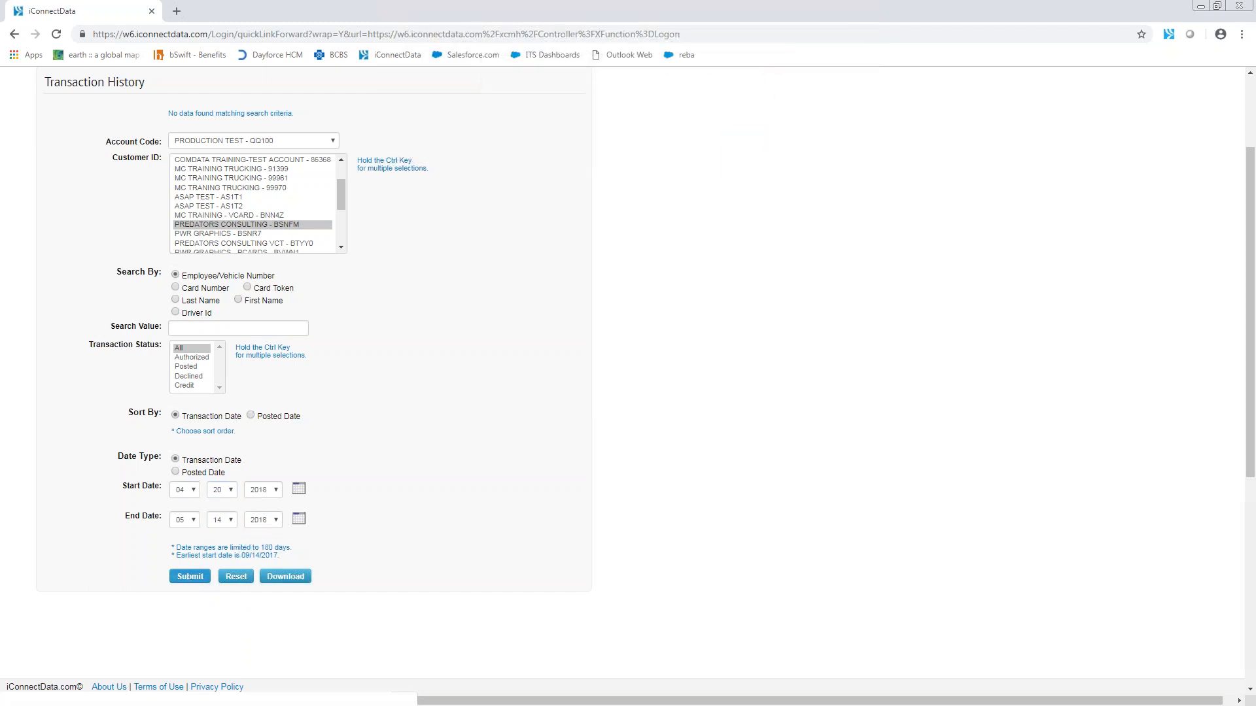
{"action": "left_click", "coordinate": [207, 580]}
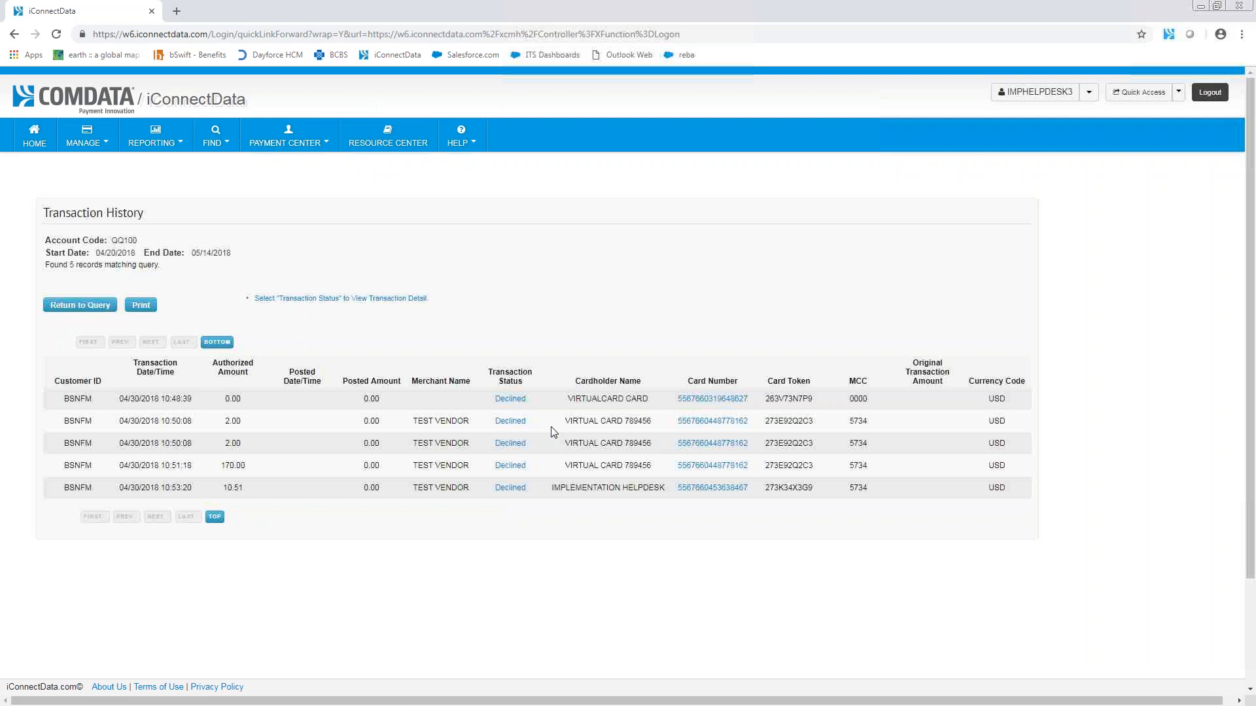
Step: Review the card balance of the 10:48:39 transaction, then its decline message, corrective action and card expiration date, and return to the list
{"action": "left_click", "coordinate": [698, 400]}
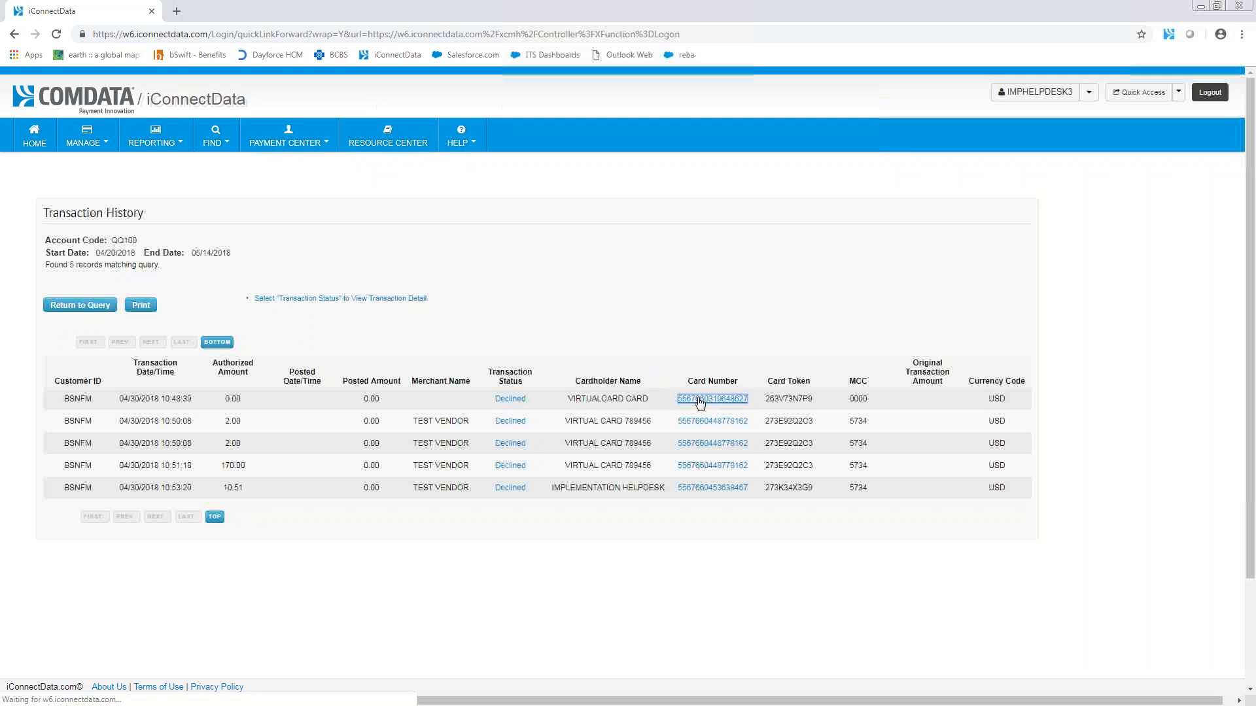
{"action": "left_click", "coordinate": [61, 349]}
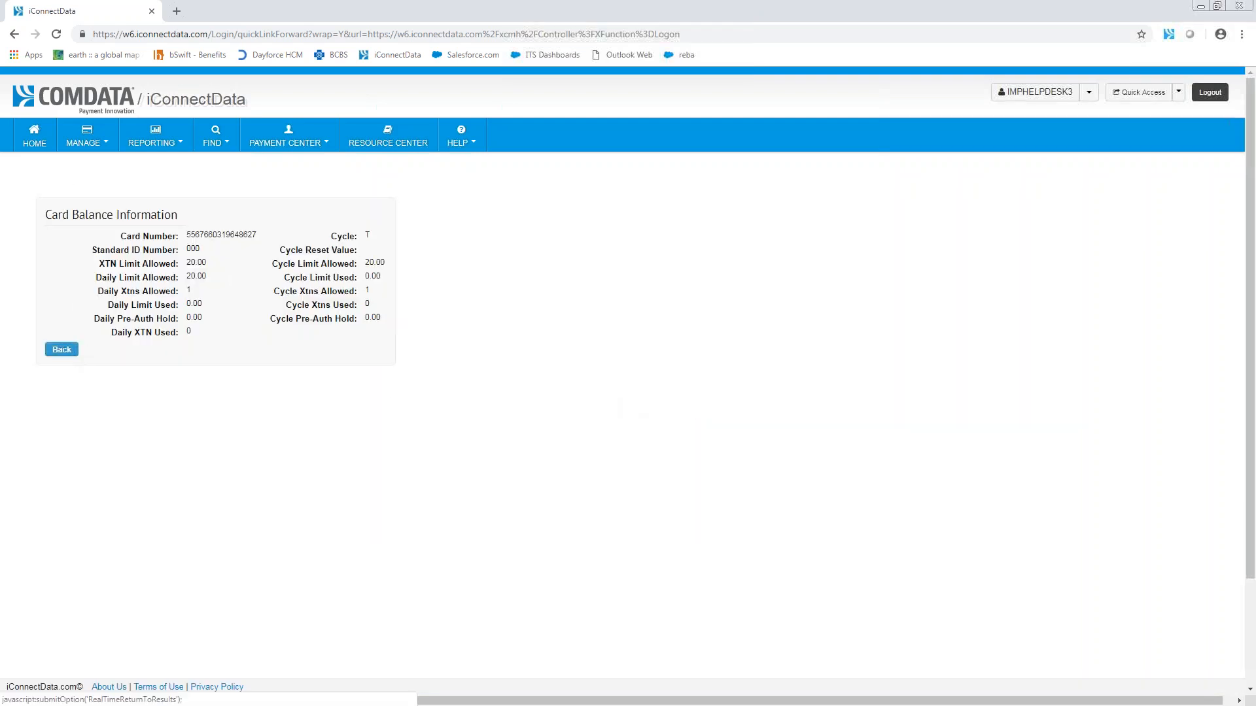
{"action": "left_click", "coordinate": [505, 400]}
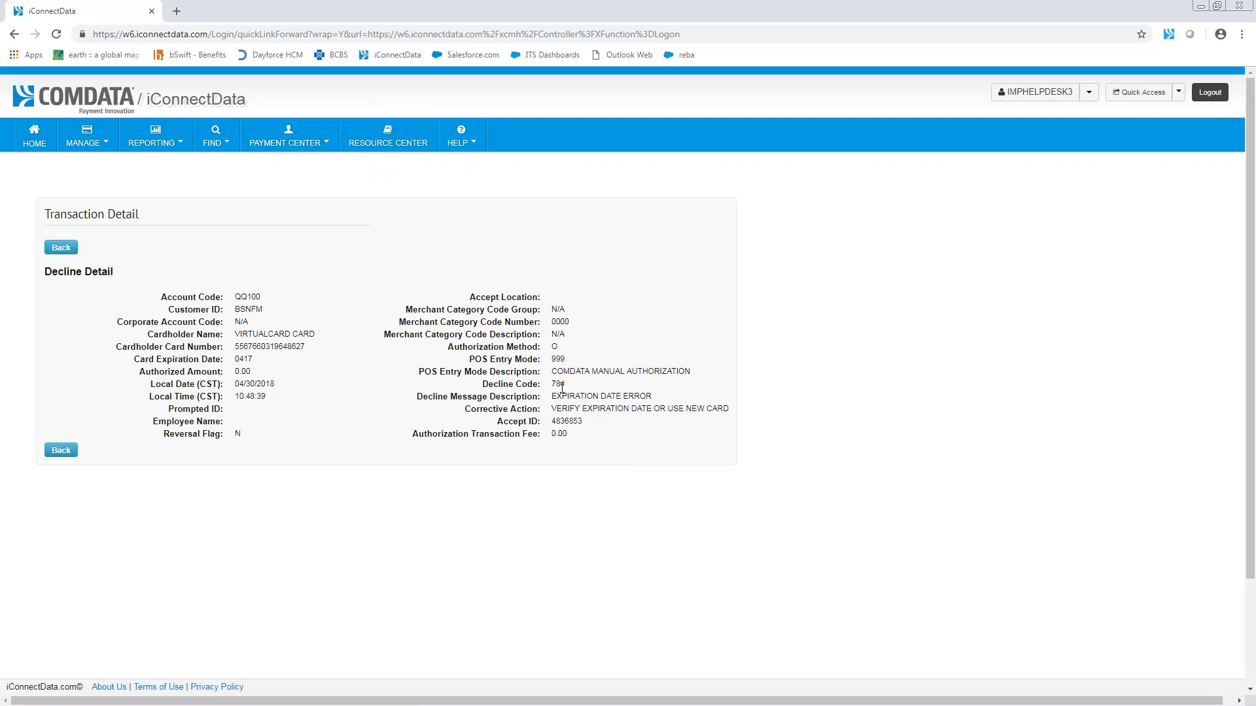
{"action": "triple_click", "coordinate": [636, 397]}
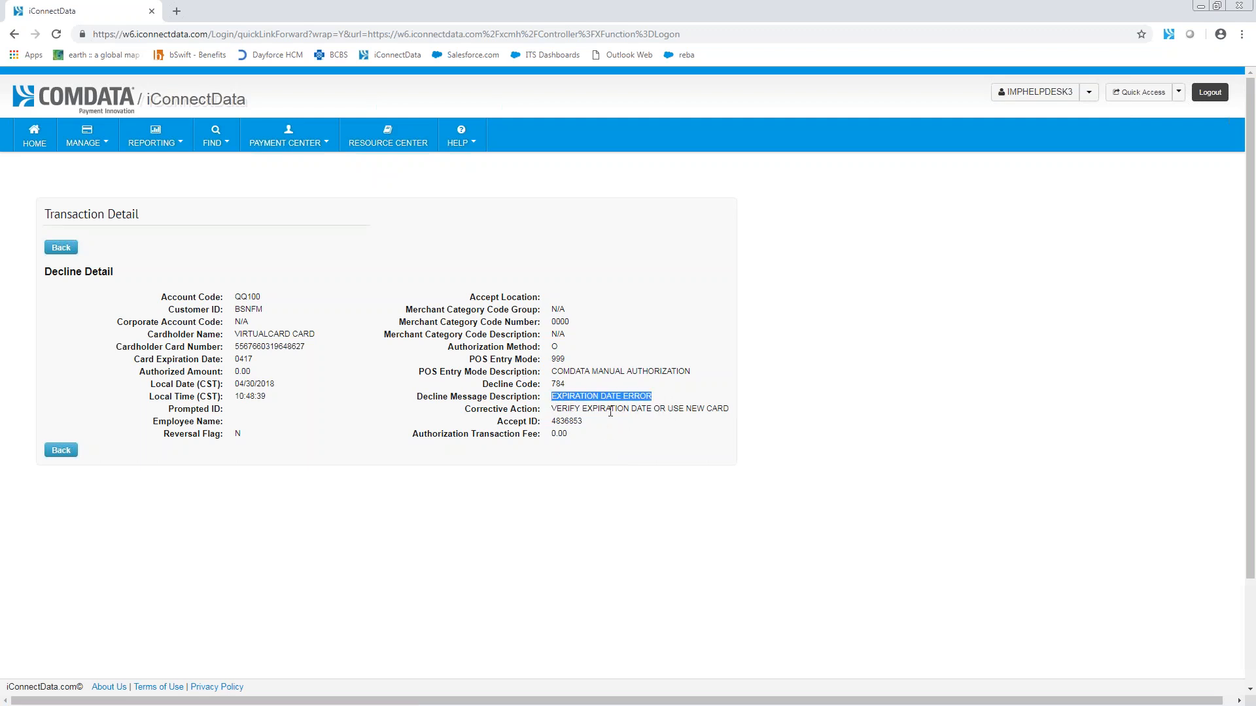
{"action": "left_click_drag", "start_coordinate": [552, 410], "coordinate": [723, 411]}
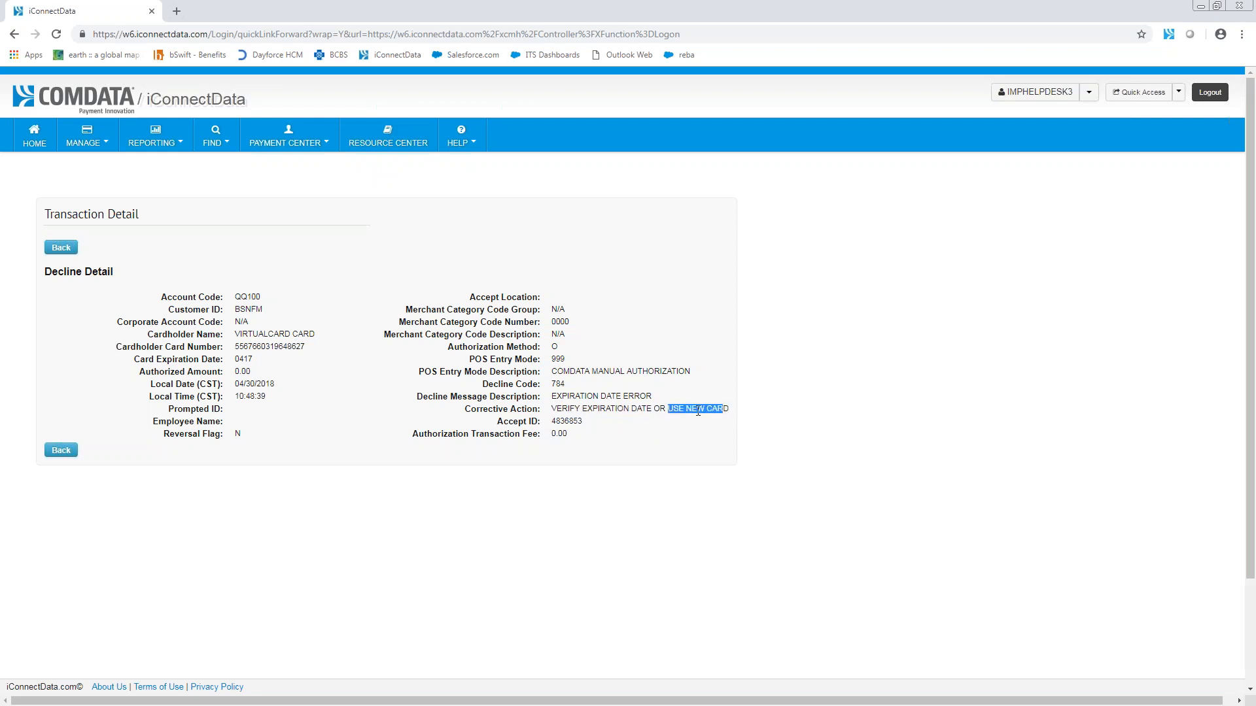
{"action": "left_click_drag", "start_coordinate": [551, 410], "coordinate": [650, 412]}
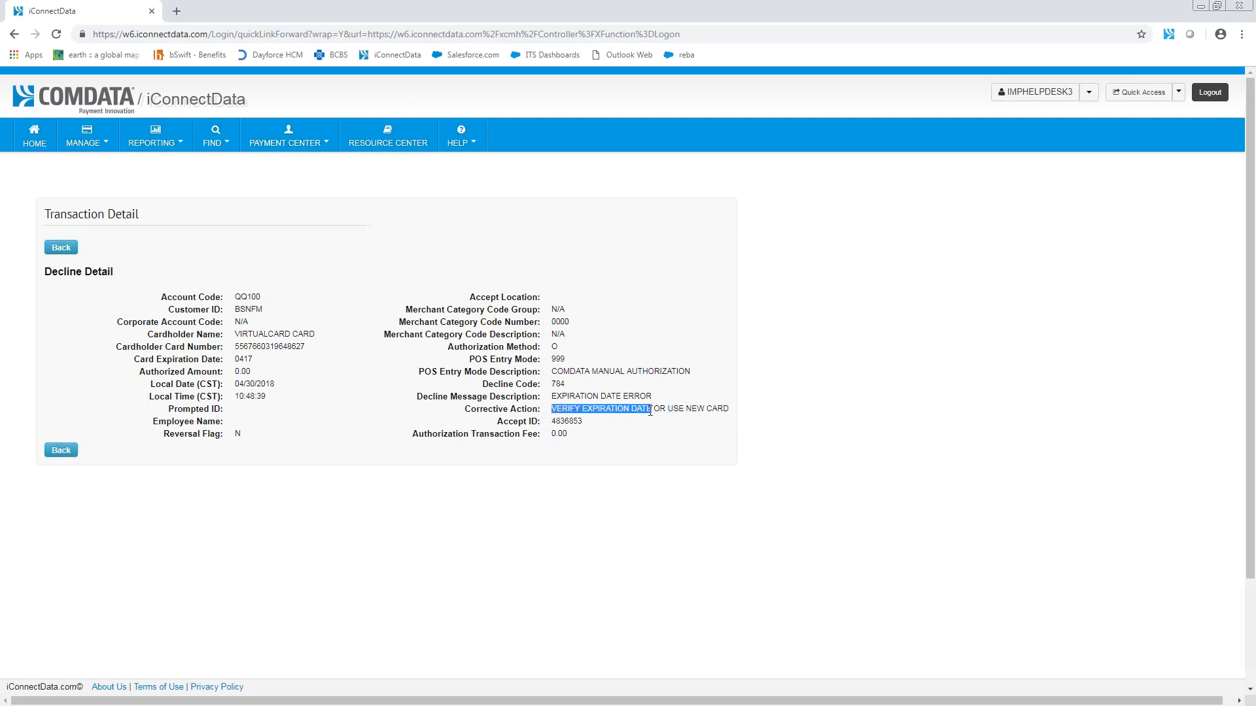
{"action": "left_click_drag", "start_coordinate": [258, 360], "coordinate": [136, 358]}
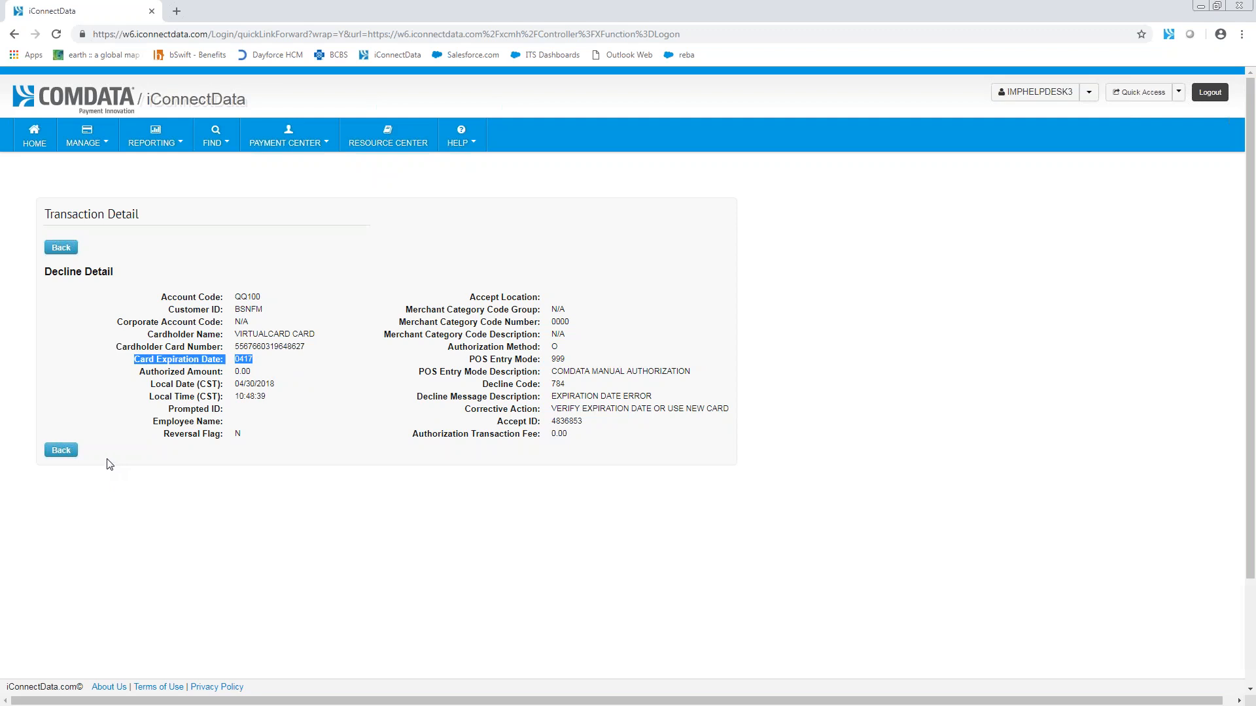
{"action": "left_click", "coordinate": [58, 450]}
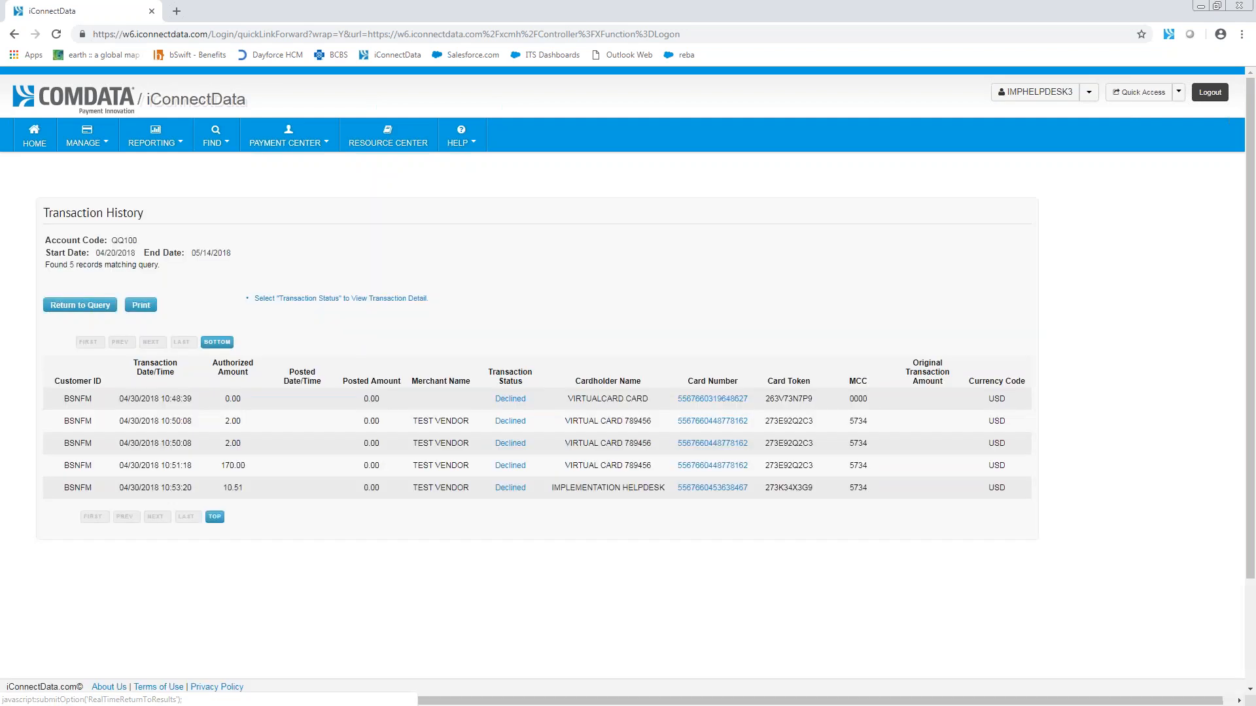
Step: Review the card balance of the first 2.00 transaction and its decline message, authorized amount and corrective action, and return to the list
{"action": "left_click", "coordinate": [724, 428]}
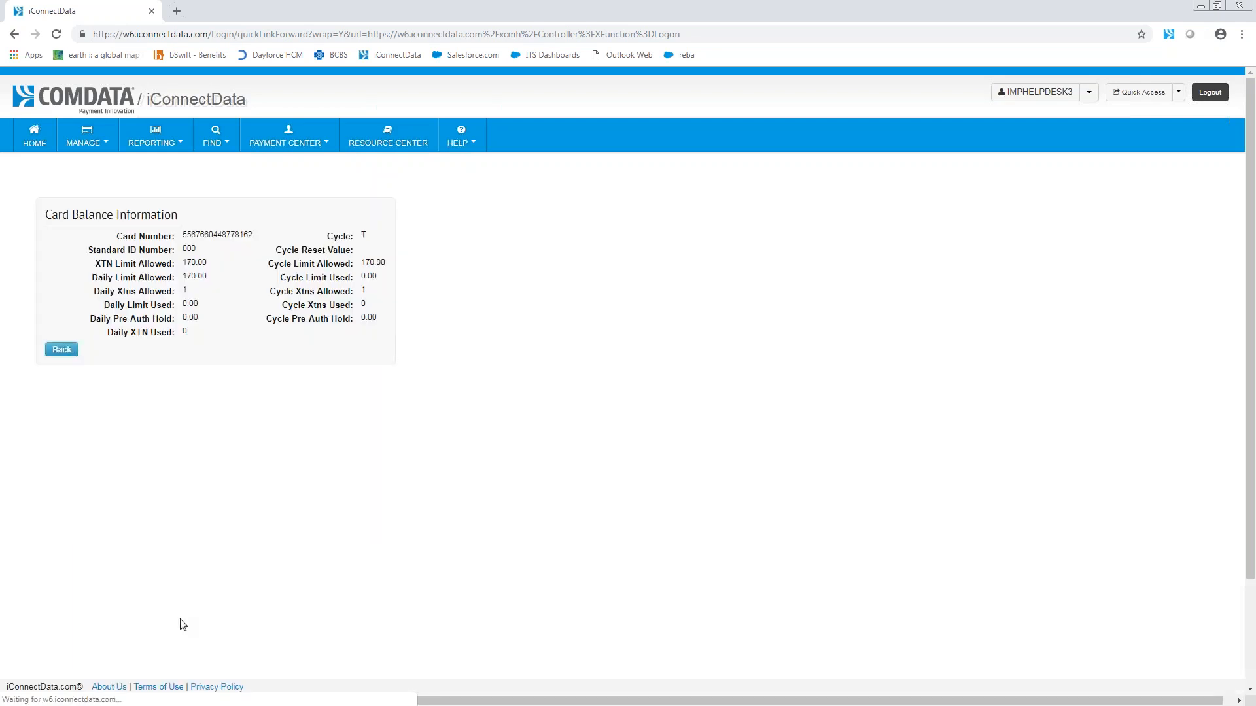
{"action": "left_click", "coordinate": [67, 352]}
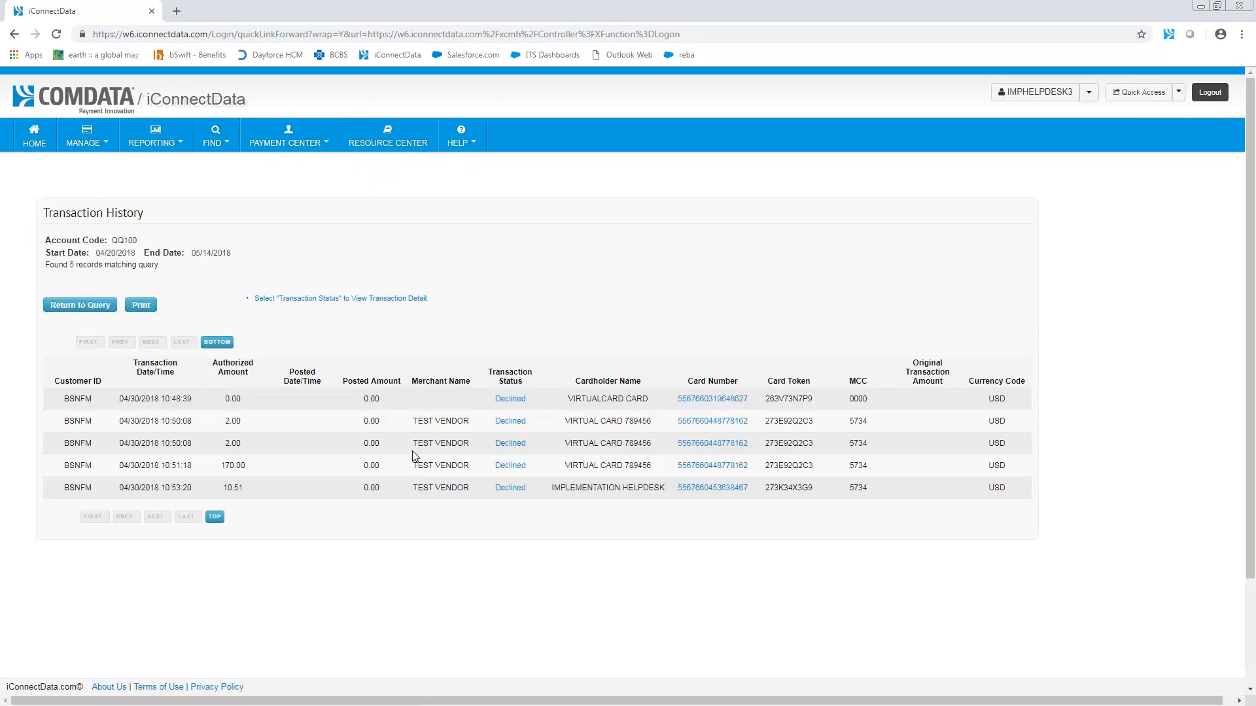
{"action": "left_click", "coordinate": [507, 422]}
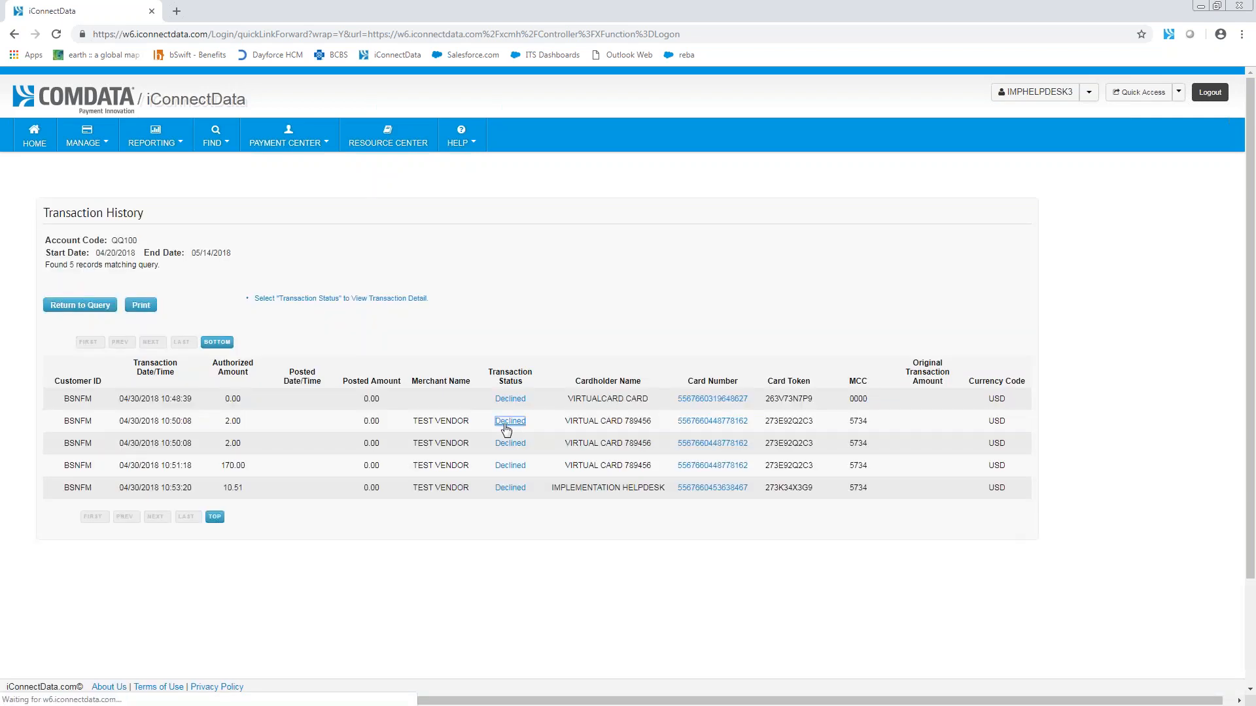
{"action": "left_click_drag", "start_coordinate": [691, 397], "coordinate": [547, 398]}
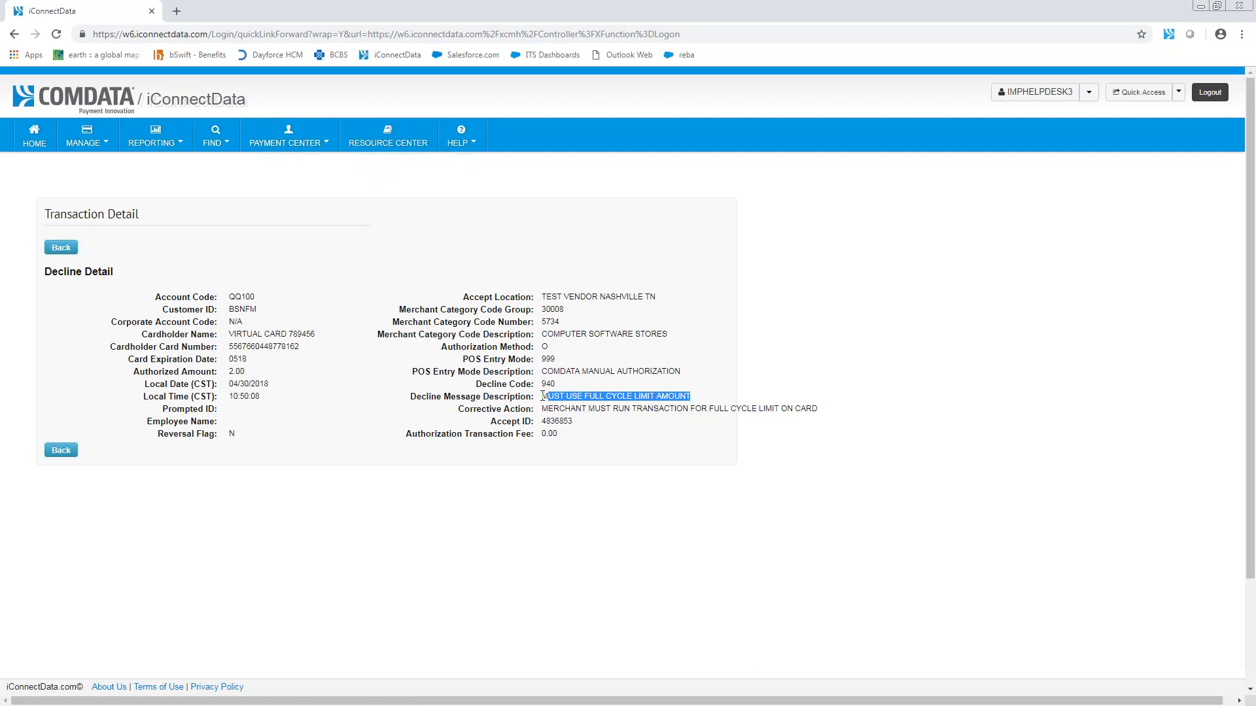
{"action": "left_click_drag", "start_coordinate": [244, 374], "coordinate": [131, 376]}
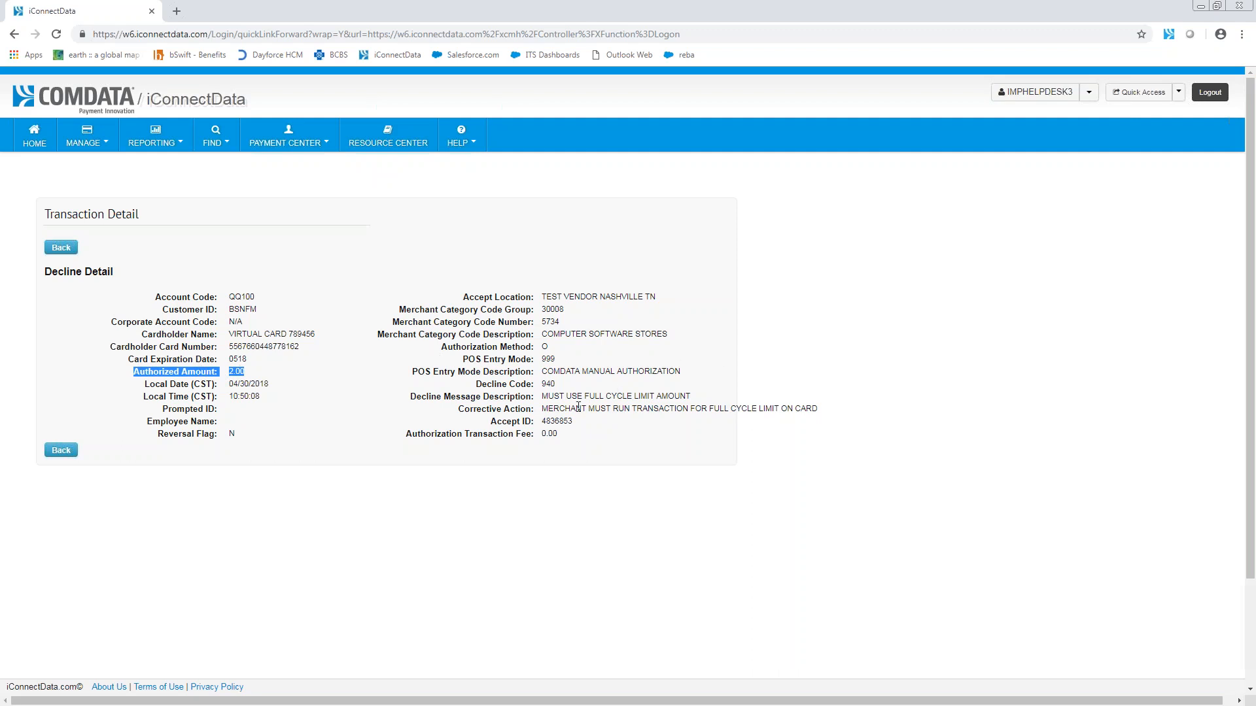
{"action": "left_click_drag", "start_coordinate": [544, 408], "coordinate": [775, 409]}
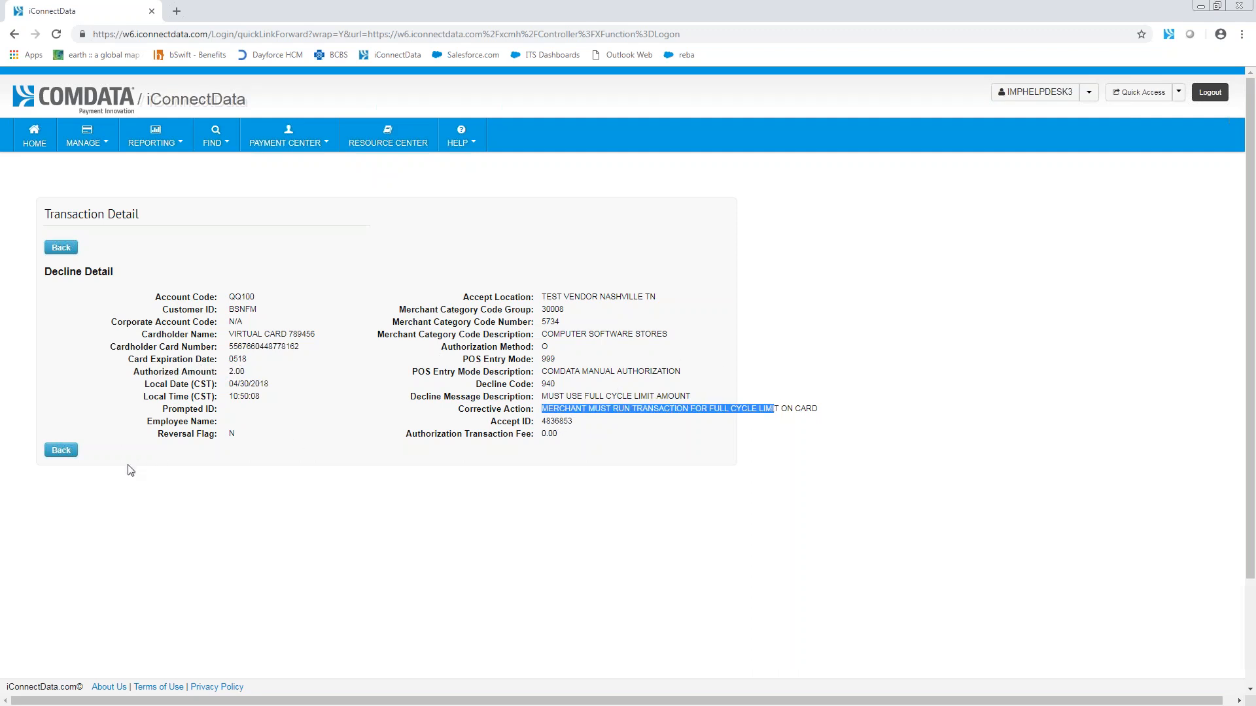
{"action": "left_click", "coordinate": [61, 450]}
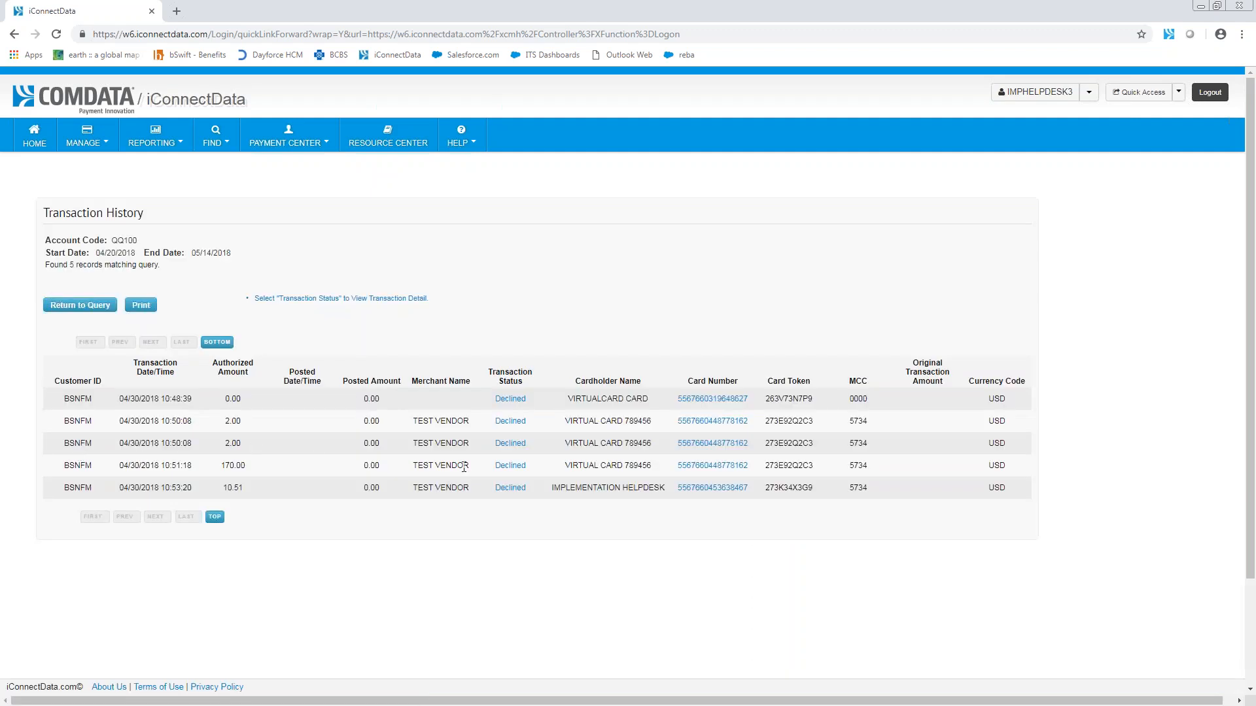
Step: Check the decline detail and the card balance of the second 2.00 transaction
{"action": "left_click", "coordinate": [513, 444]}
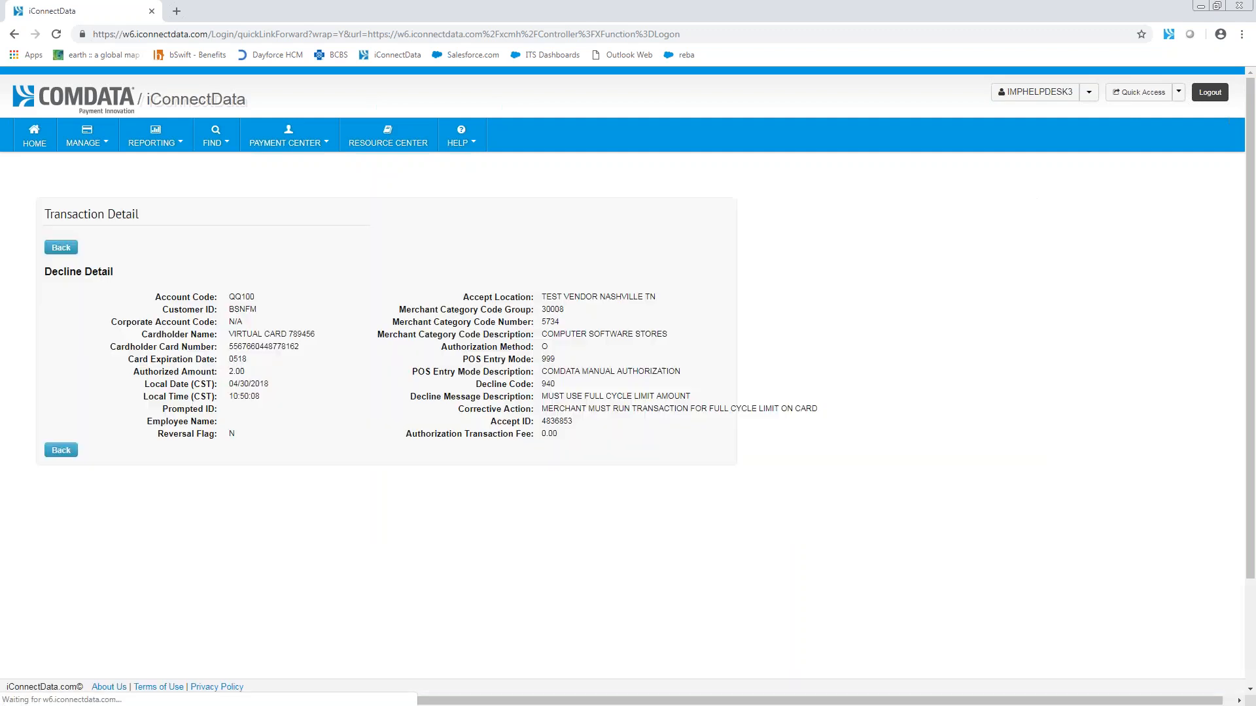
{"action": "left_click", "coordinate": [65, 450]}
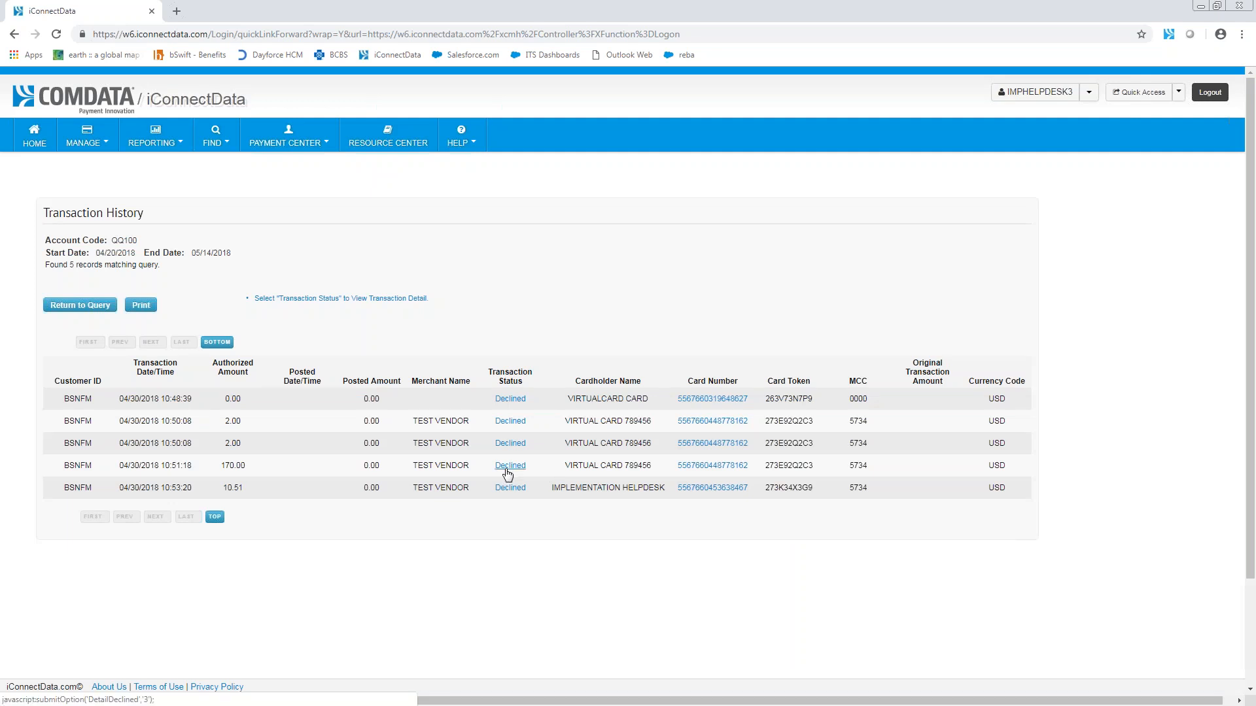
{"action": "left_click", "coordinate": [710, 444]}
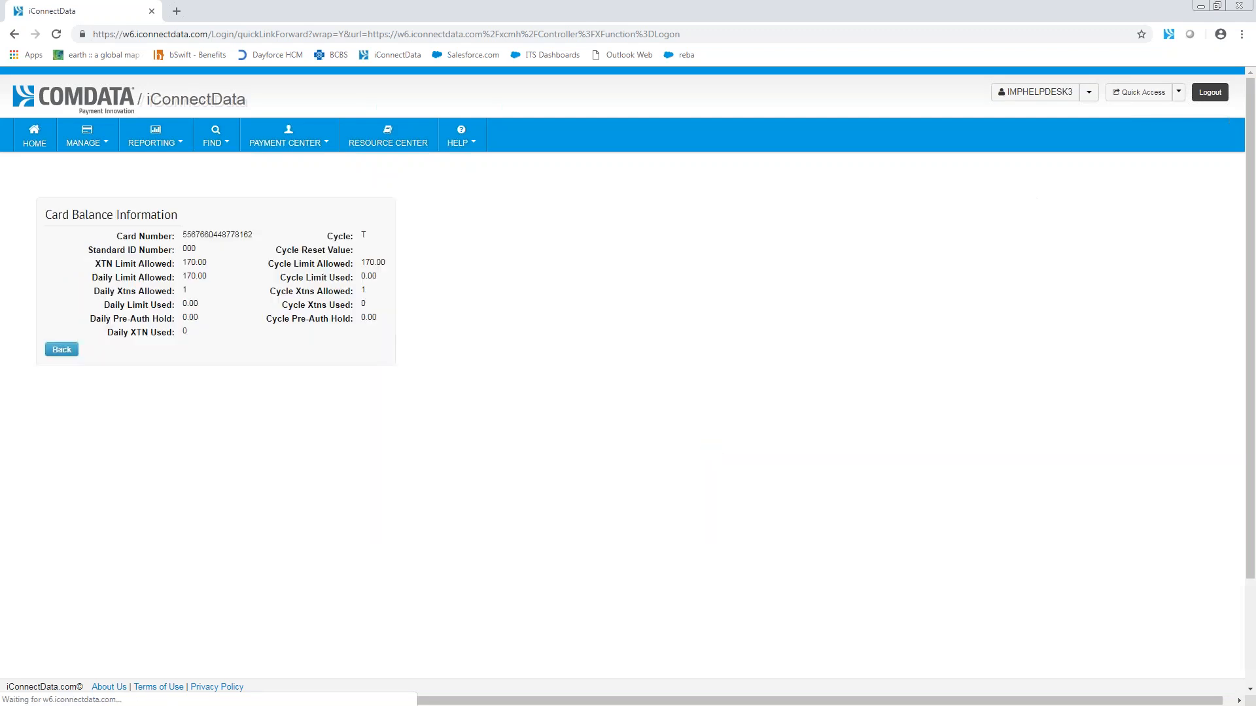
{"action": "left_click", "coordinate": [82, 351]}
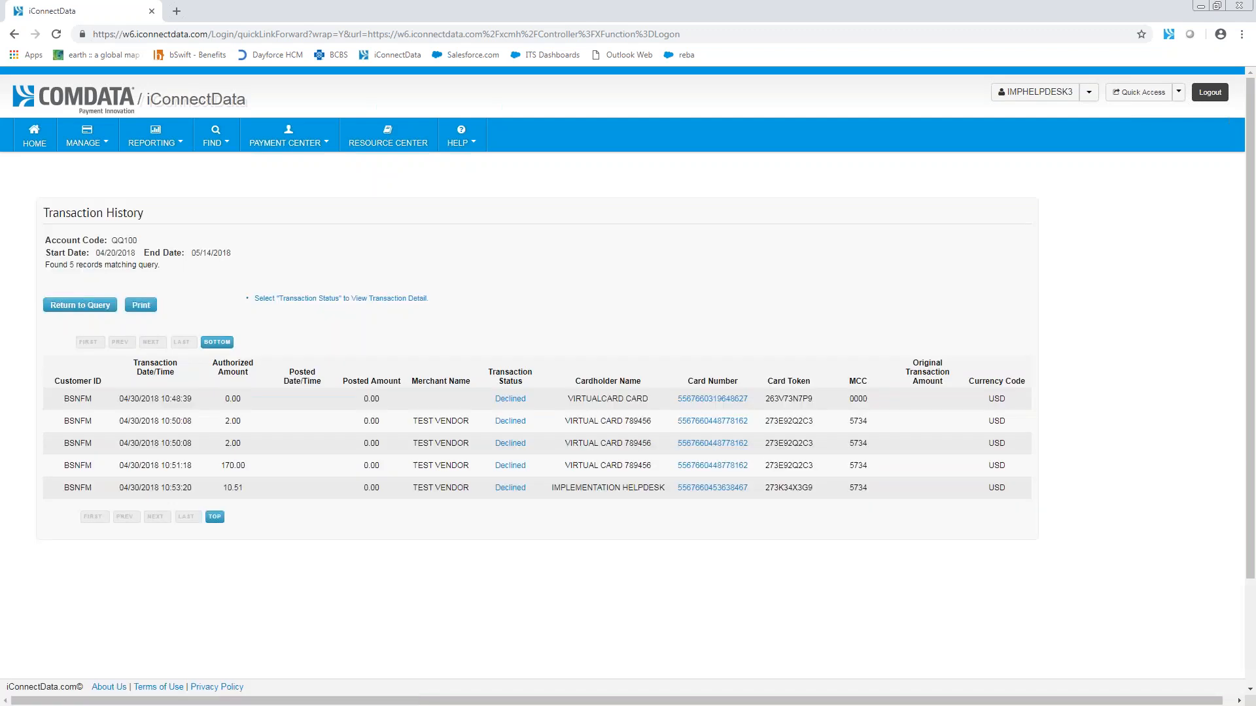
Step: Reopen the card balance of the second 2.00 transaction, examine its allowed transaction and daily limits, and return to the list
{"action": "left_click", "coordinate": [717, 444]}
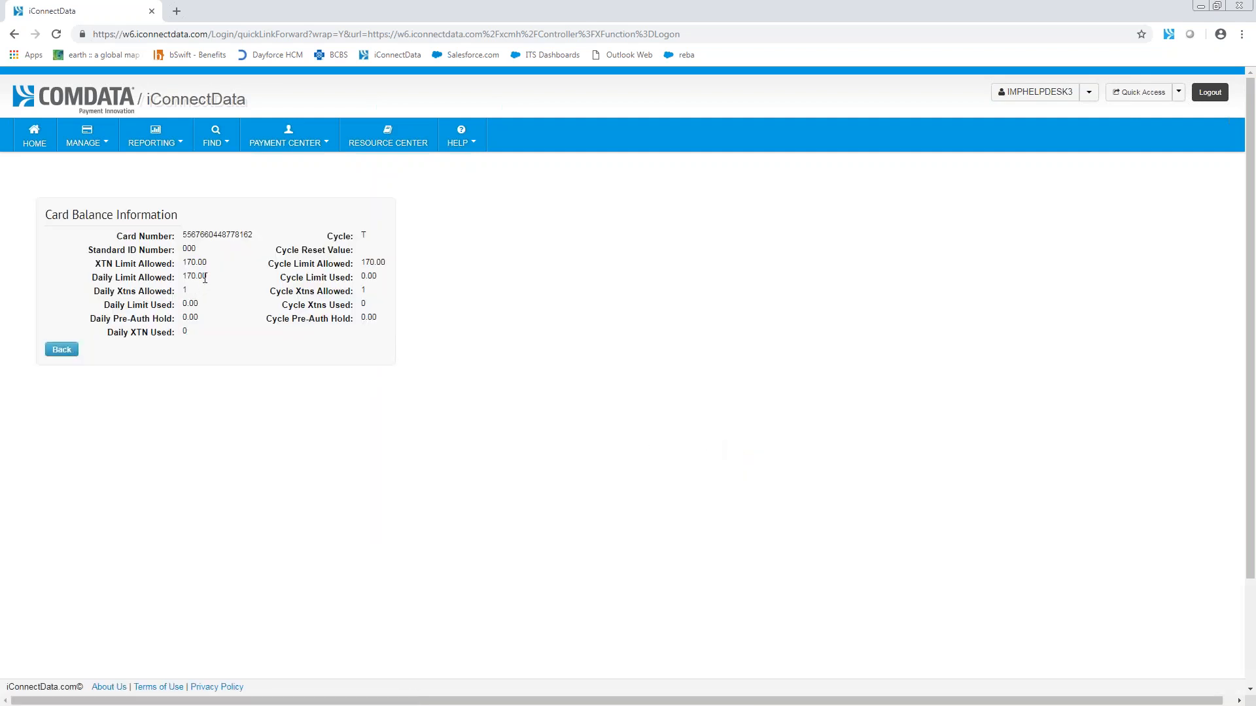
{"action": "left_click_drag", "start_coordinate": [206, 279], "coordinate": [208, 268]}
{"action": "left_click", "coordinate": [209, 264]}
{"action": "left_click_drag", "start_coordinate": [128, 269], "coordinate": [88, 268]}
{"action": "left_click", "coordinate": [194, 283]}
{"action": "left_click", "coordinate": [64, 351]}
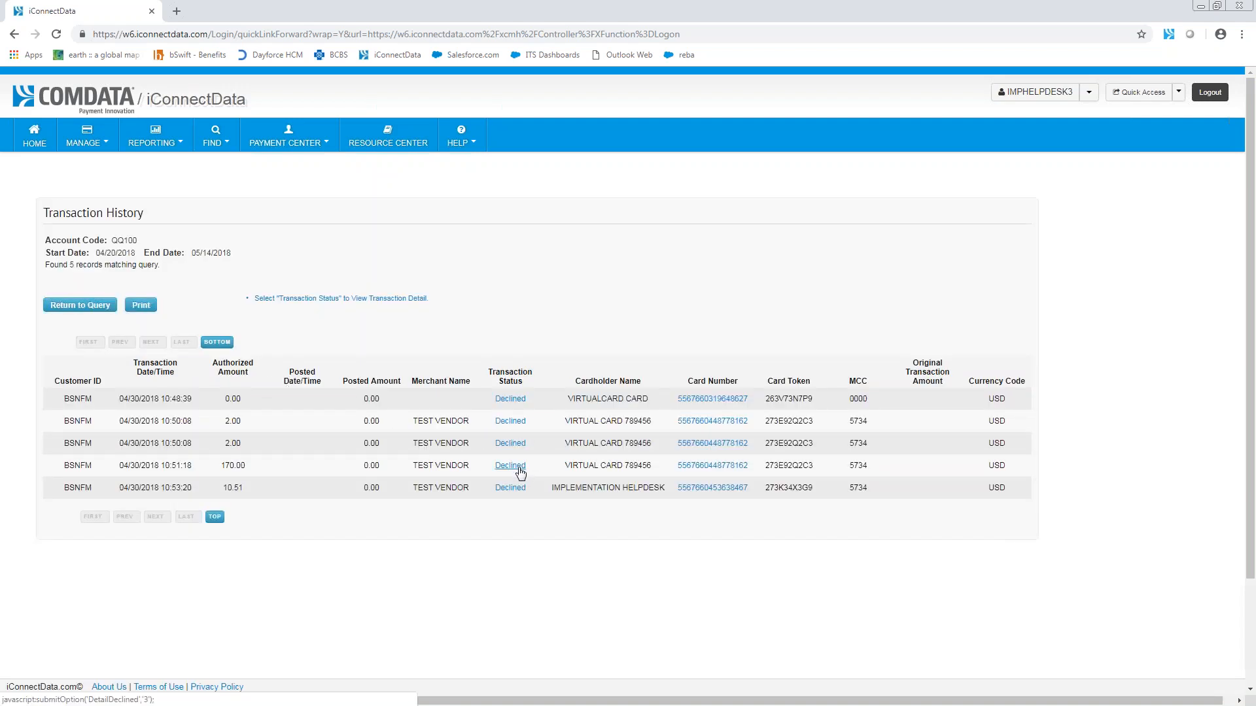
Step: Review the decline detail of the 170.00 transaction and return to the transaction list
{"action": "left_click", "coordinate": [520, 470]}
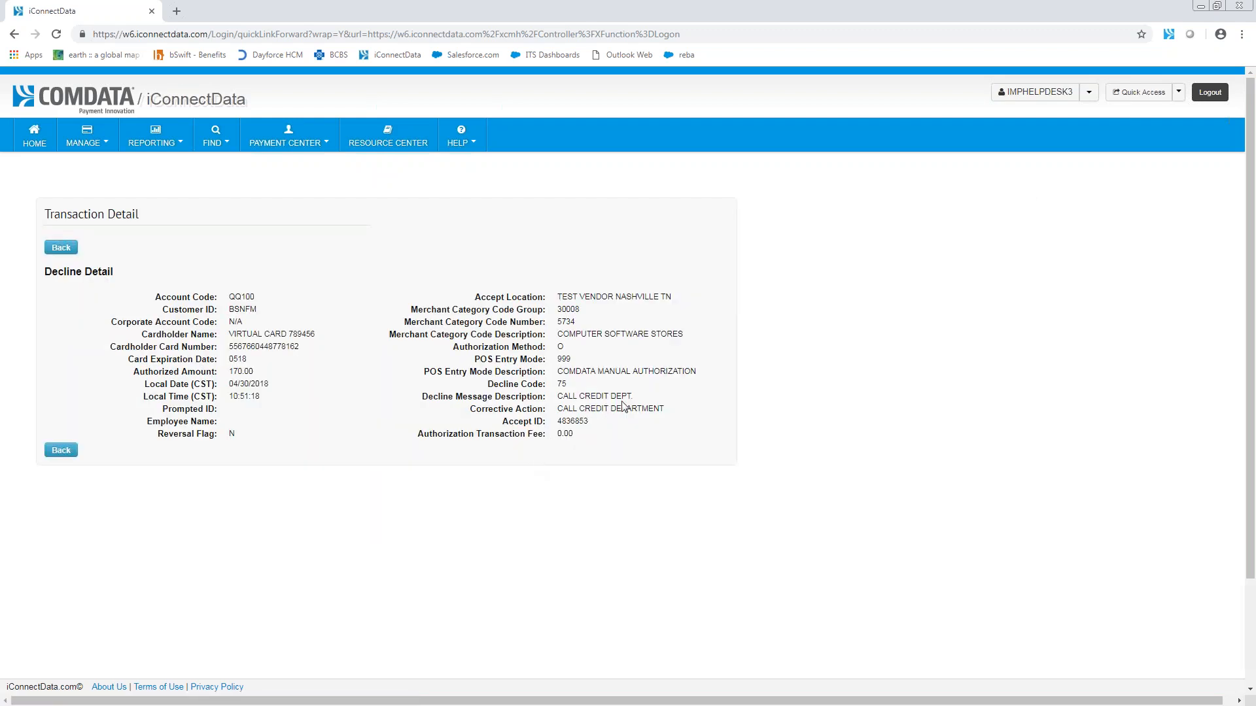
{"action": "left_click", "coordinate": [69, 452]}
Step: Check the 10.51 transaction's decline message and authorized amount, then its card balance limits, and return to the transaction list
{"action": "left_click", "coordinate": [507, 490]}
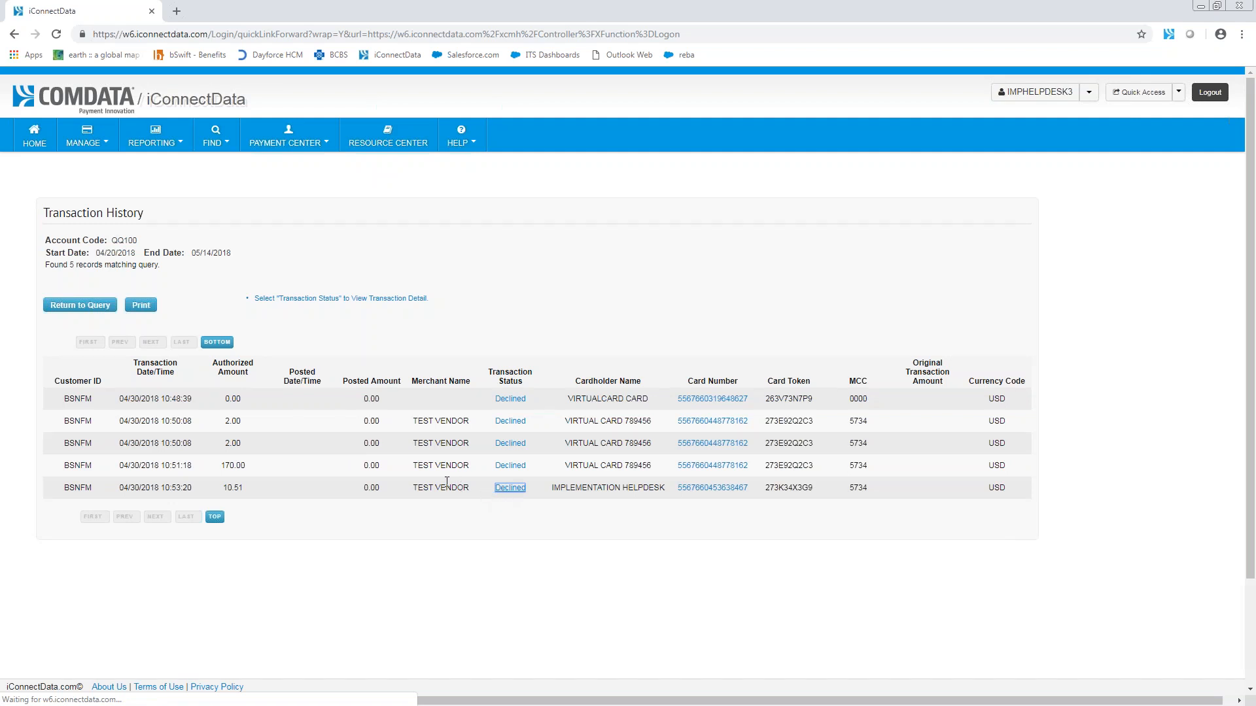
{"action": "left_click_drag", "start_coordinate": [726, 404], "coordinate": [630, 398]}
{"action": "left_click", "coordinate": [724, 401]}
{"action": "left_click_drag", "start_coordinate": [724, 400], "coordinate": [695, 399]}
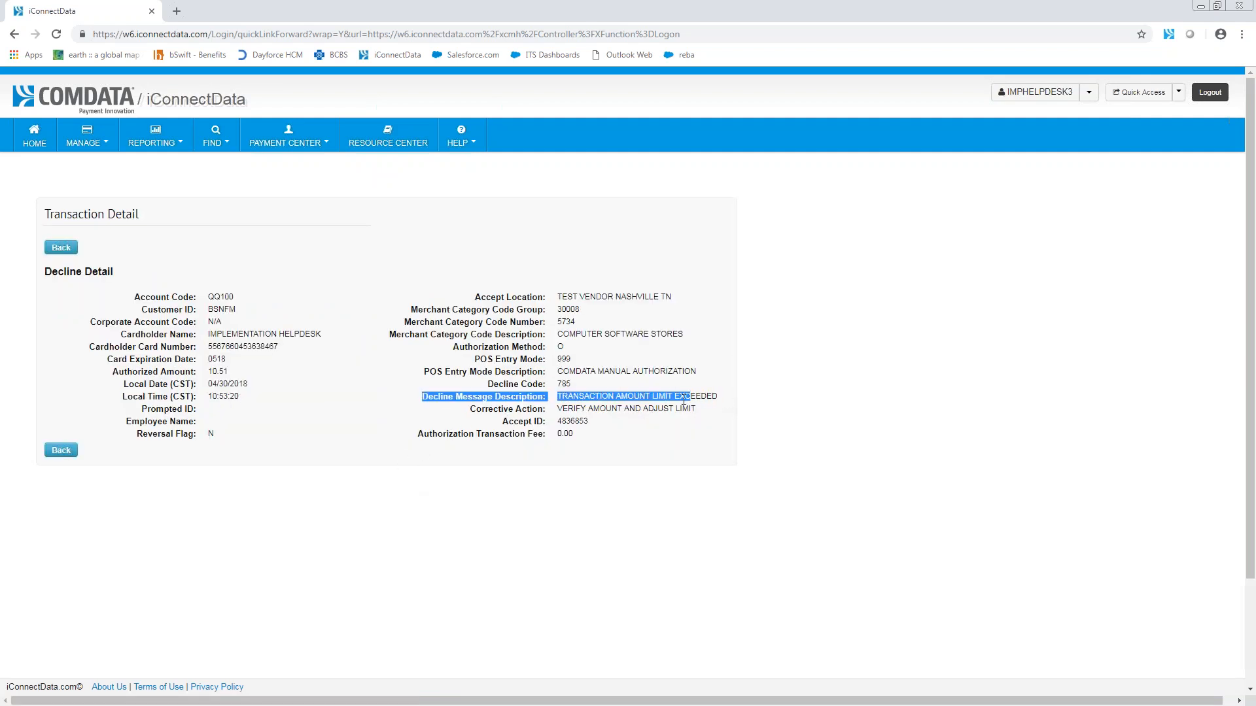
{"action": "left_click", "coordinate": [588, 401]}
{"action": "left_click_drag", "start_coordinate": [559, 395], "coordinate": [723, 401]}
{"action": "left_click", "coordinate": [697, 398]}
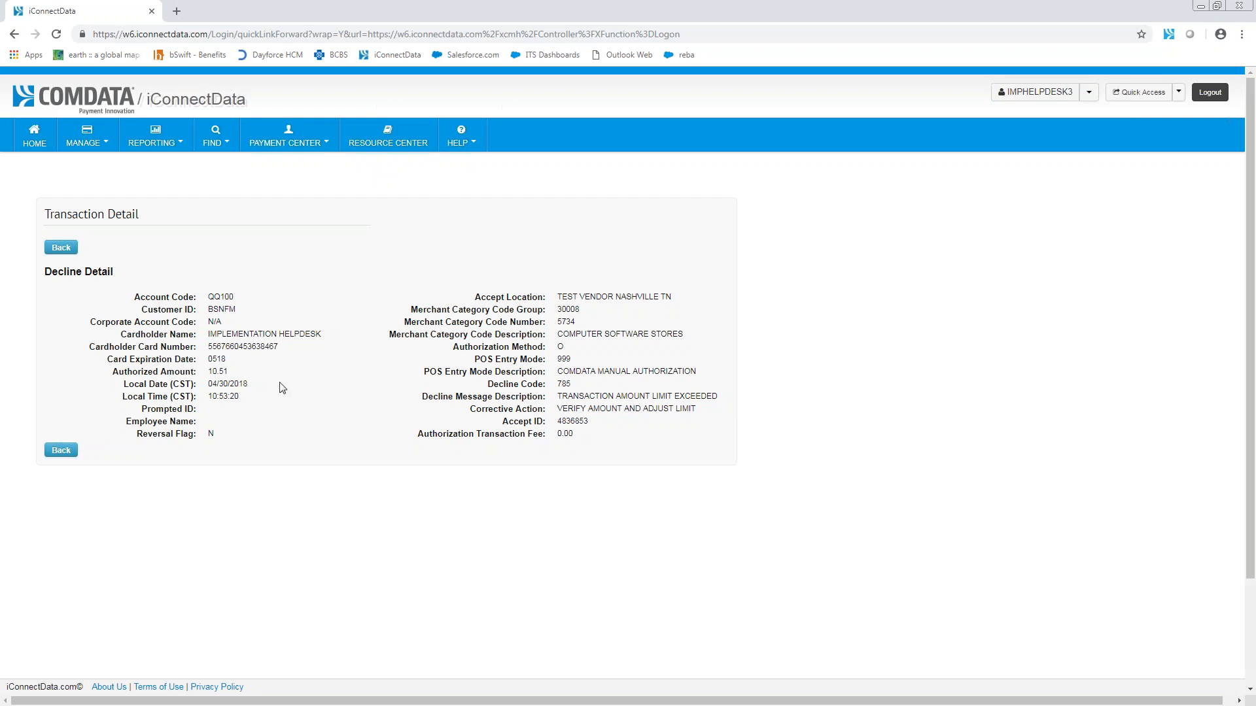
{"action": "left_click_drag", "start_coordinate": [229, 371], "coordinate": [208, 373]}
{"action": "left_click", "coordinate": [61, 451]}
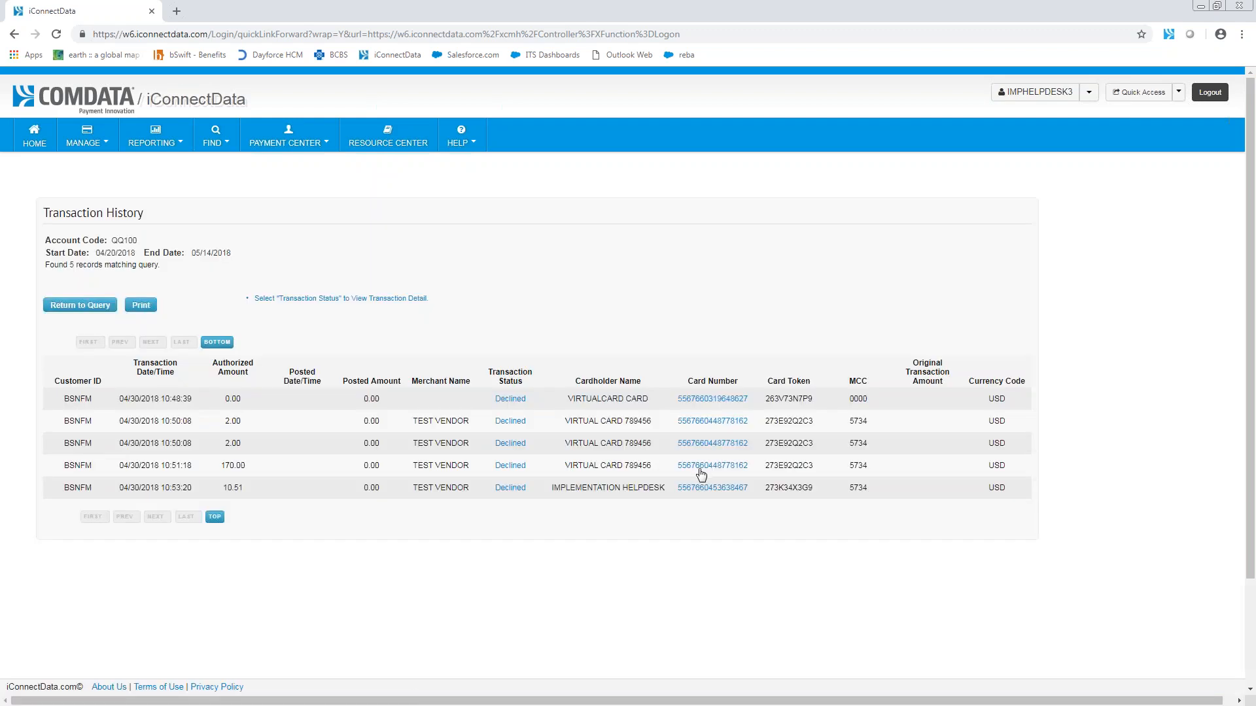
{"action": "left_click", "coordinate": [697, 494]}
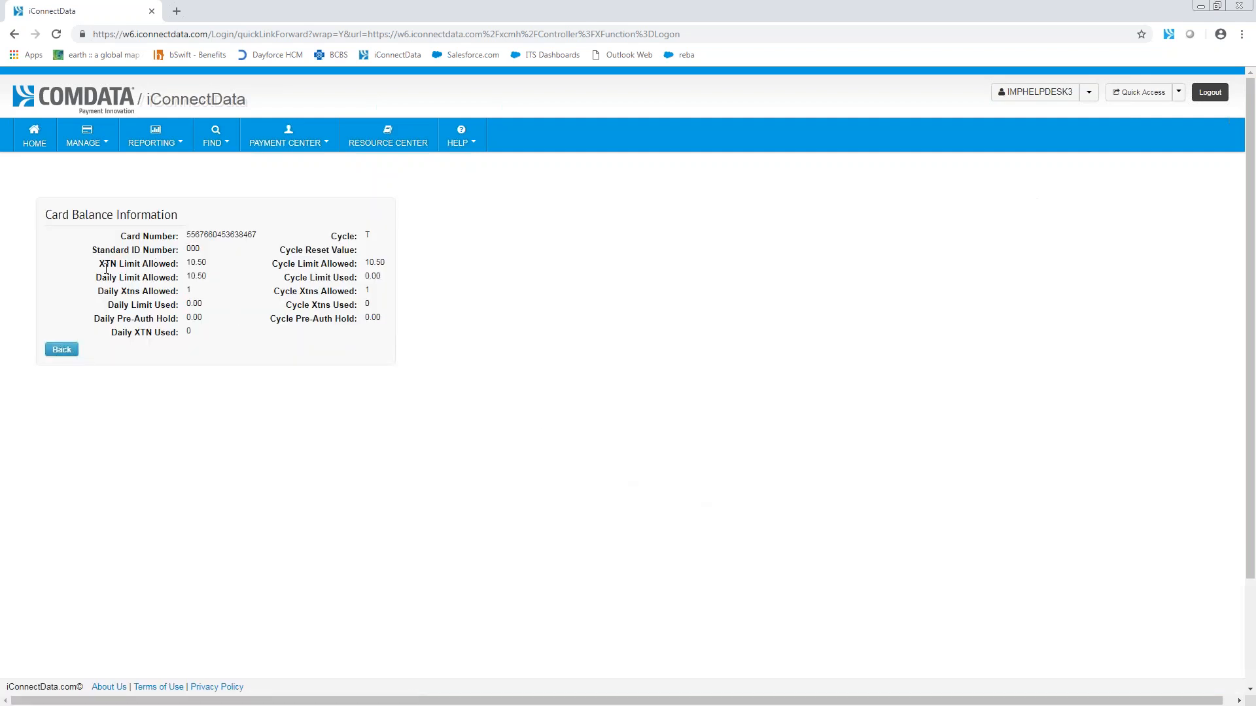
{"action": "left_click", "coordinate": [62, 349]}
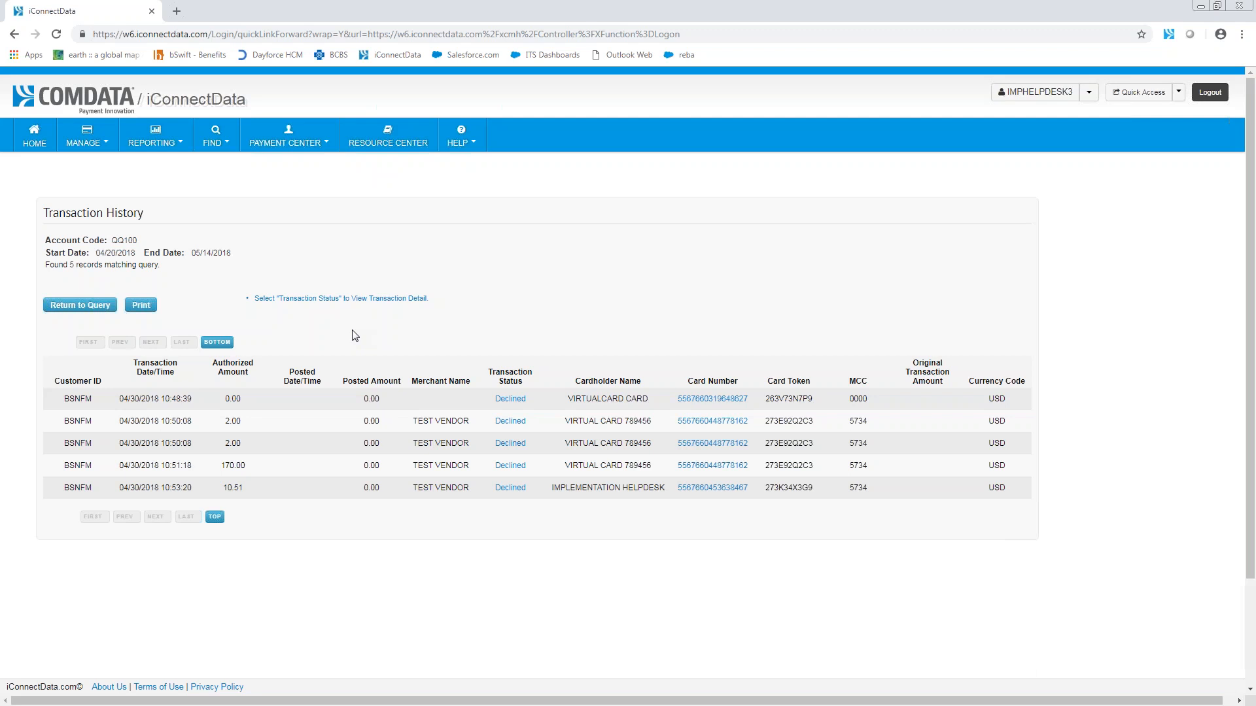
Step: Open the Quick Reports list in reportQ
{"action": "left_click", "coordinate": [168, 147]}
{"action": "left_click", "coordinate": [149, 193]}
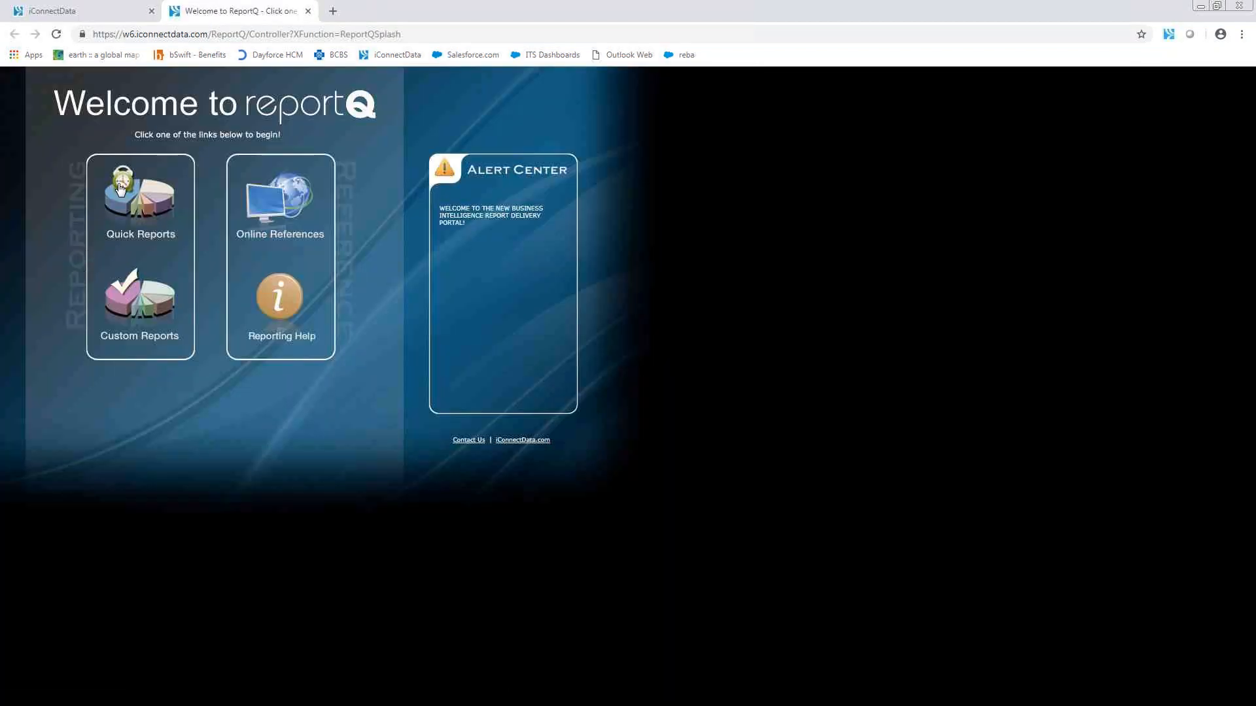
{"action": "left_click", "coordinate": [120, 194]}
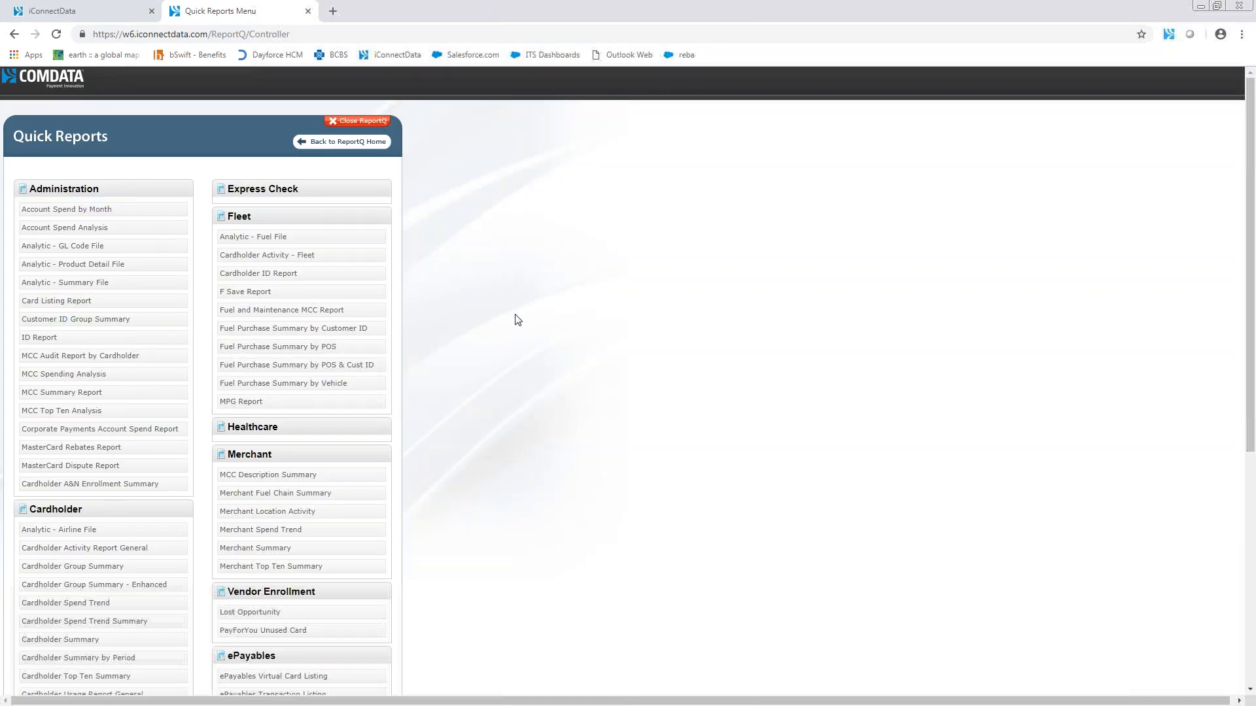
Step: Find the ePayables Virtual Card Listing, read its description, view its report criteria, and close reportQ
{"action": "scroll", "coordinate": [527, 376], "scroll_direction": "down", "scroll_amount": 2}
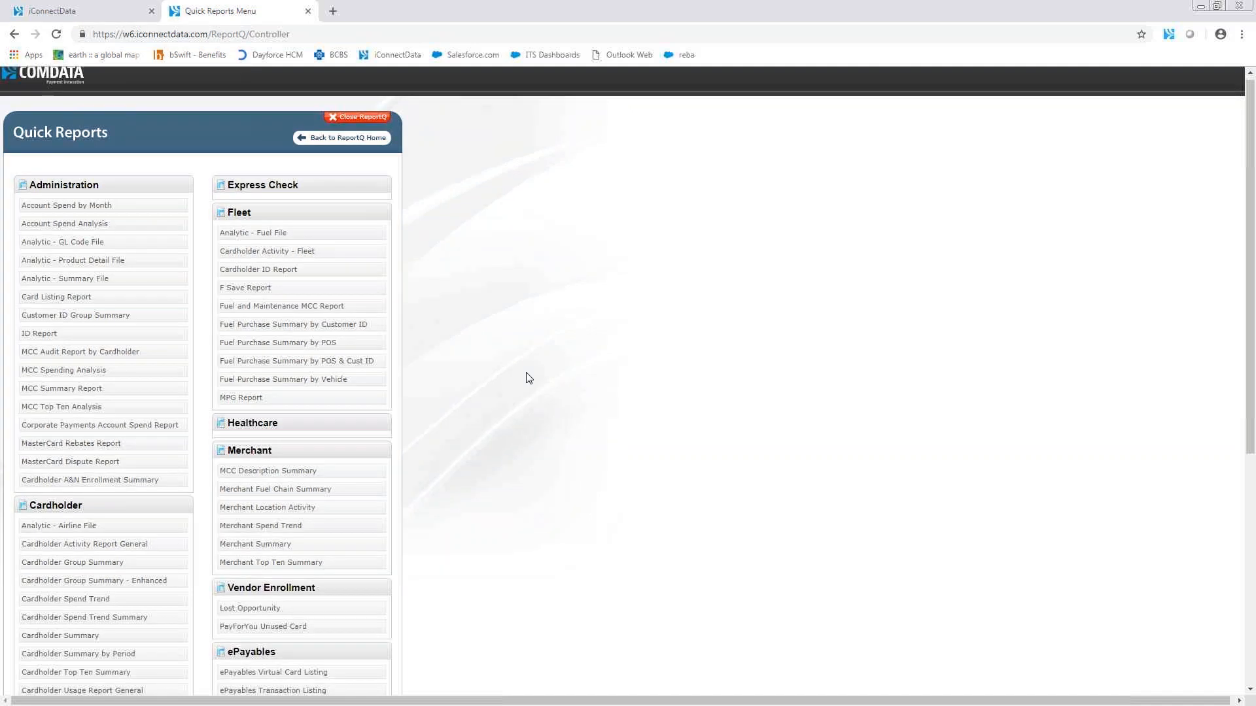
{"action": "scroll", "coordinate": [542, 438], "scroll_direction": "down", "scroll_amount": 1}
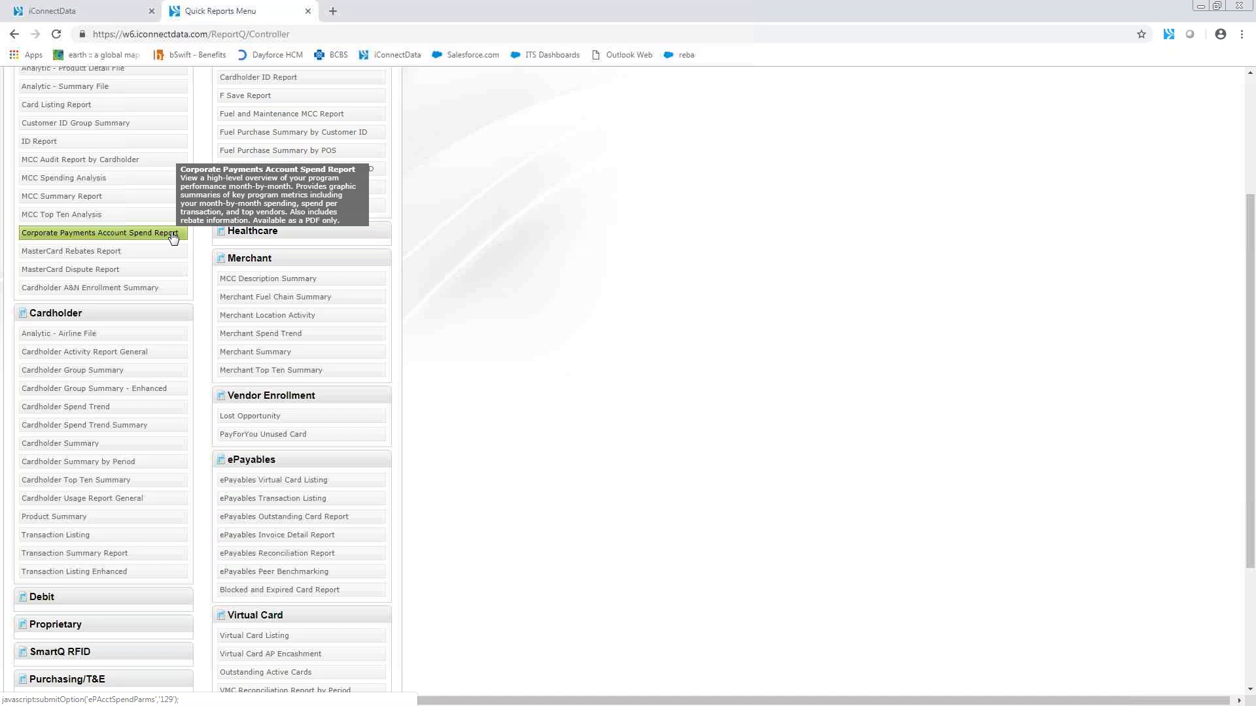
{"action": "scroll", "coordinate": [459, 523], "scroll_direction": "down", "scroll_amount": 3}
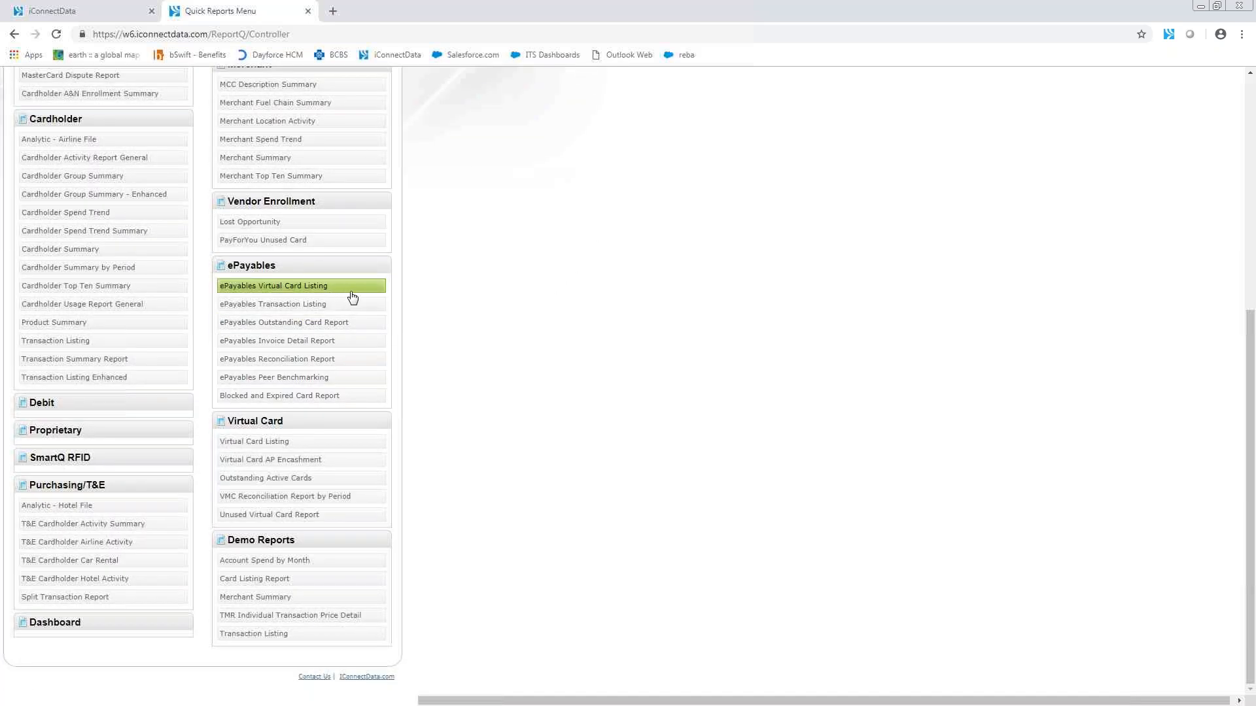
{"action": "mouse_move", "coordinate": [324, 293]}
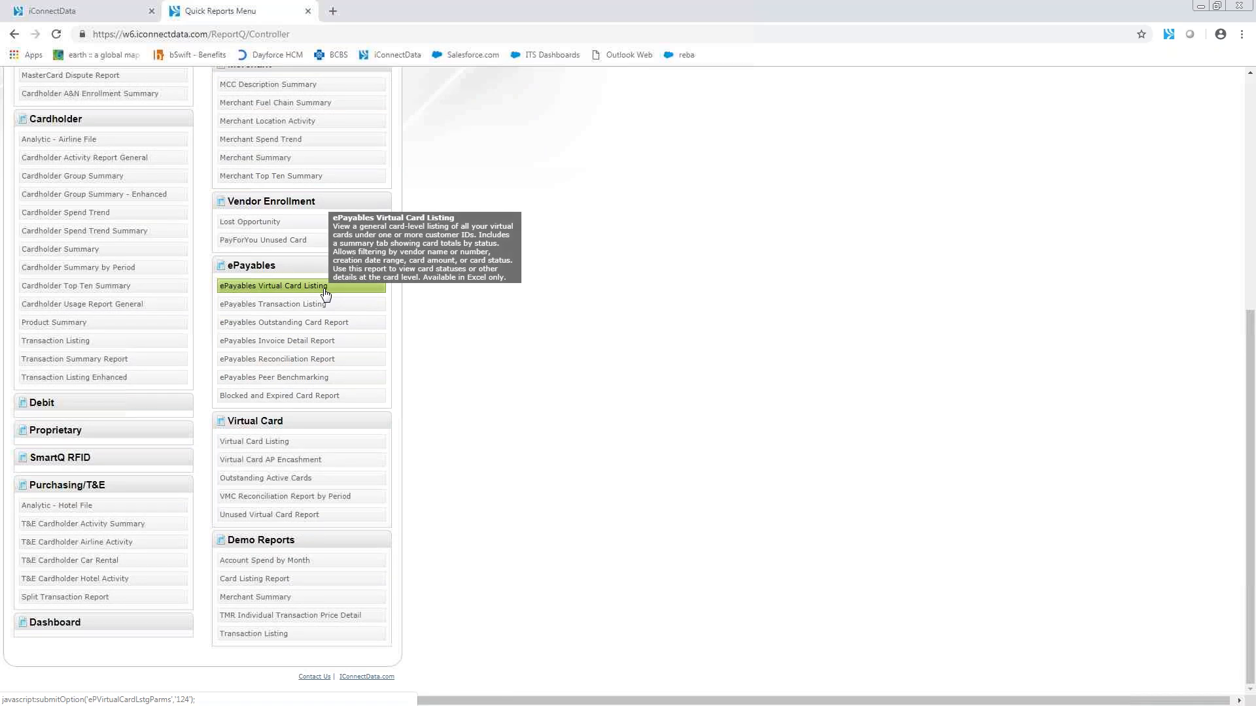
{"action": "left_click", "coordinate": [325, 292]}
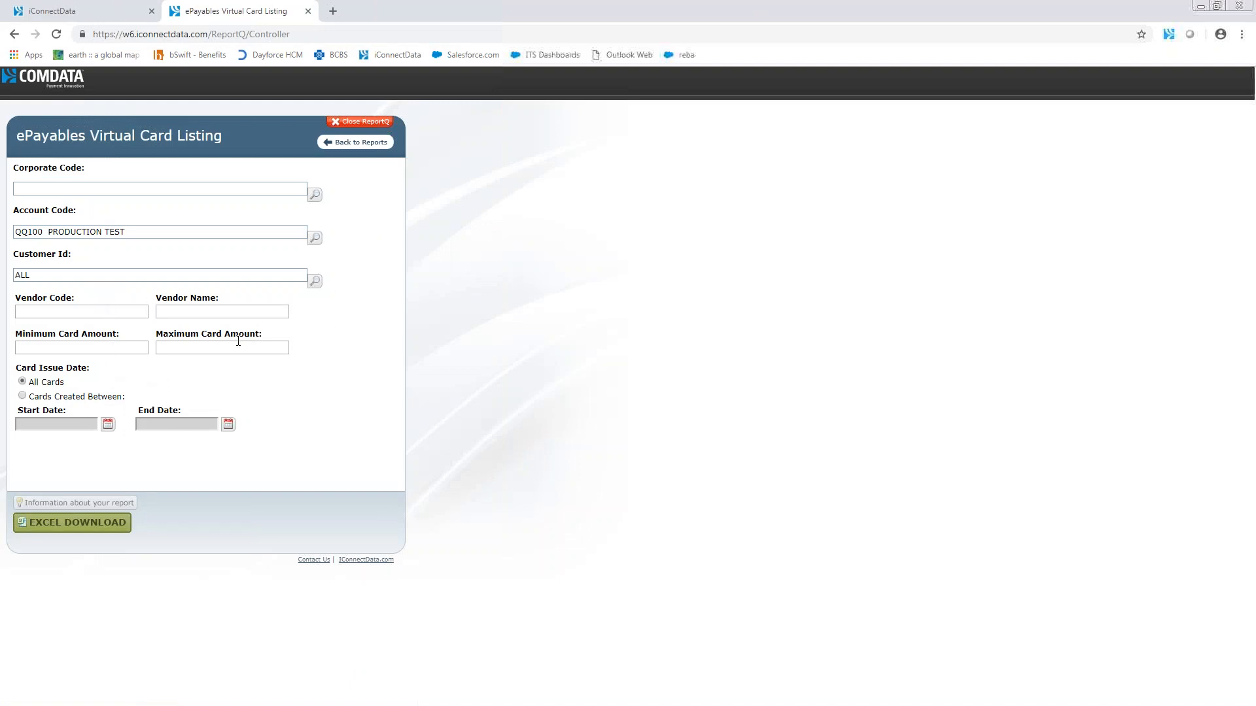
{"action": "left_click", "coordinate": [350, 124]}
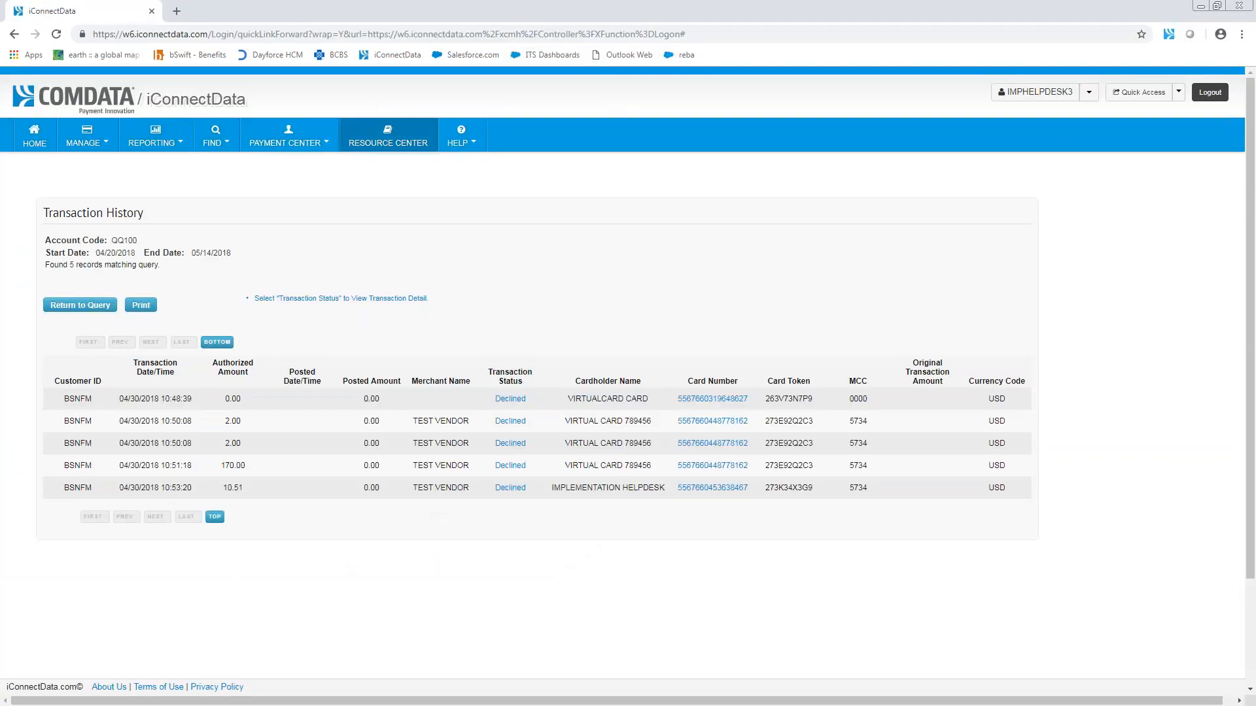
Step: Reopen Quick Reports in reportQ, view the criteria of the ePayables Transaction Listing, and return to the report list
{"action": "left_click", "coordinate": [155, 136]}
{"action": "left_click", "coordinate": [156, 195]}
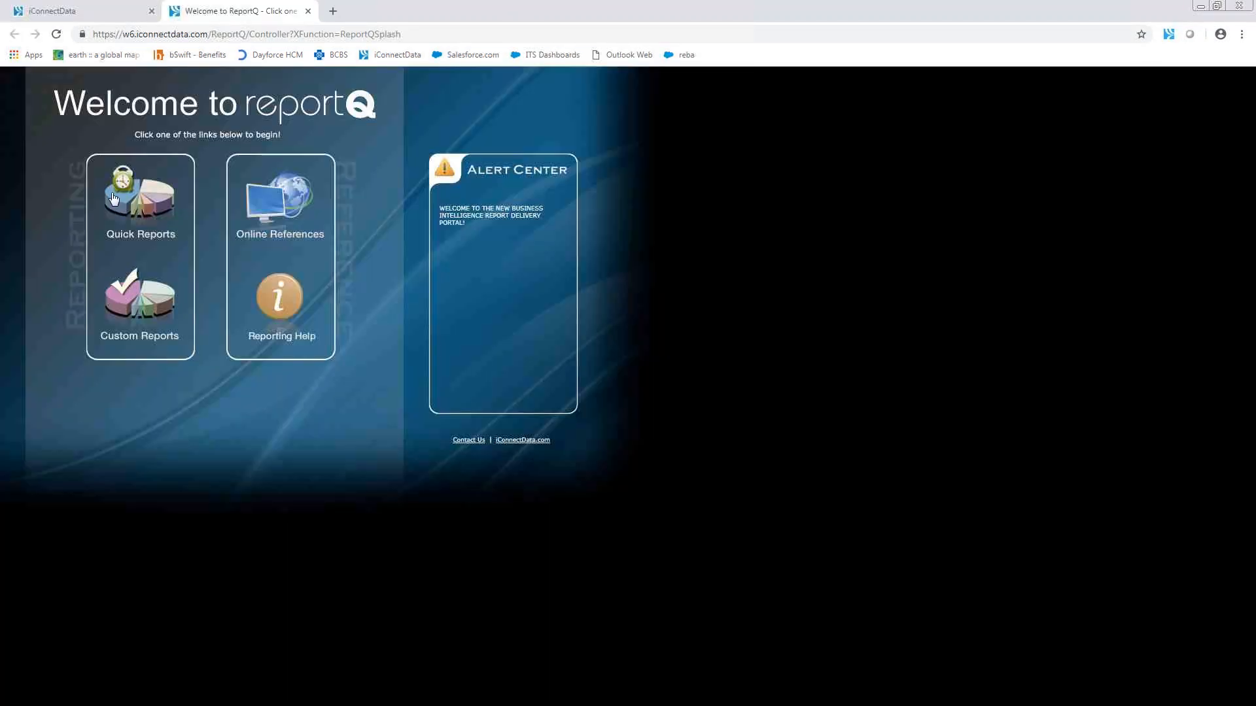
{"action": "left_click", "coordinate": [125, 185]}
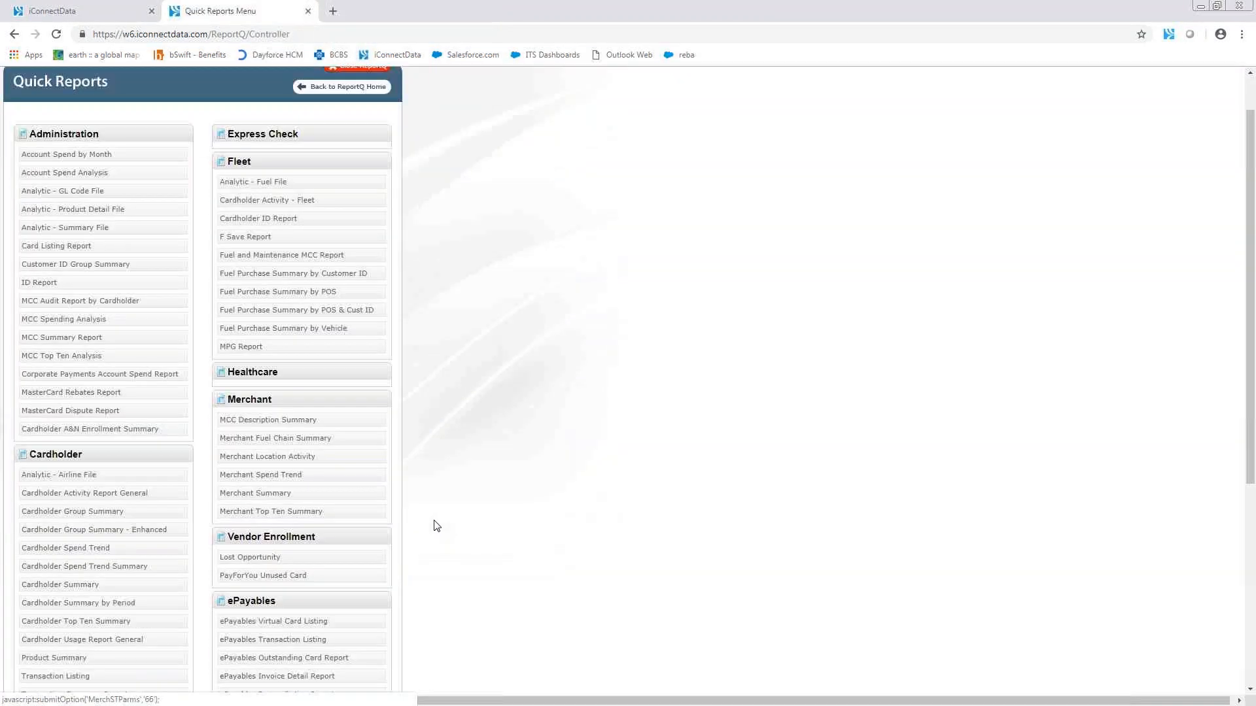
{"action": "scroll", "coordinate": [435, 523], "scroll_direction": "down", "scroll_amount": 4}
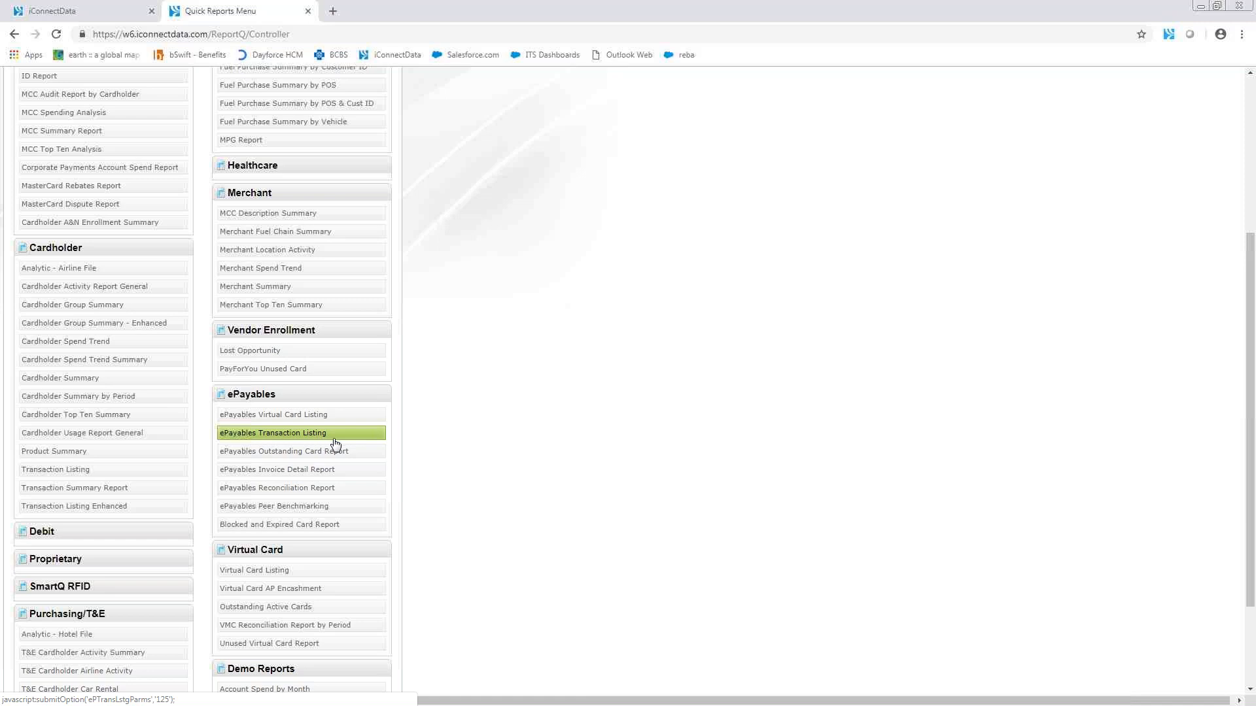
{"action": "left_click", "coordinate": [300, 440]}
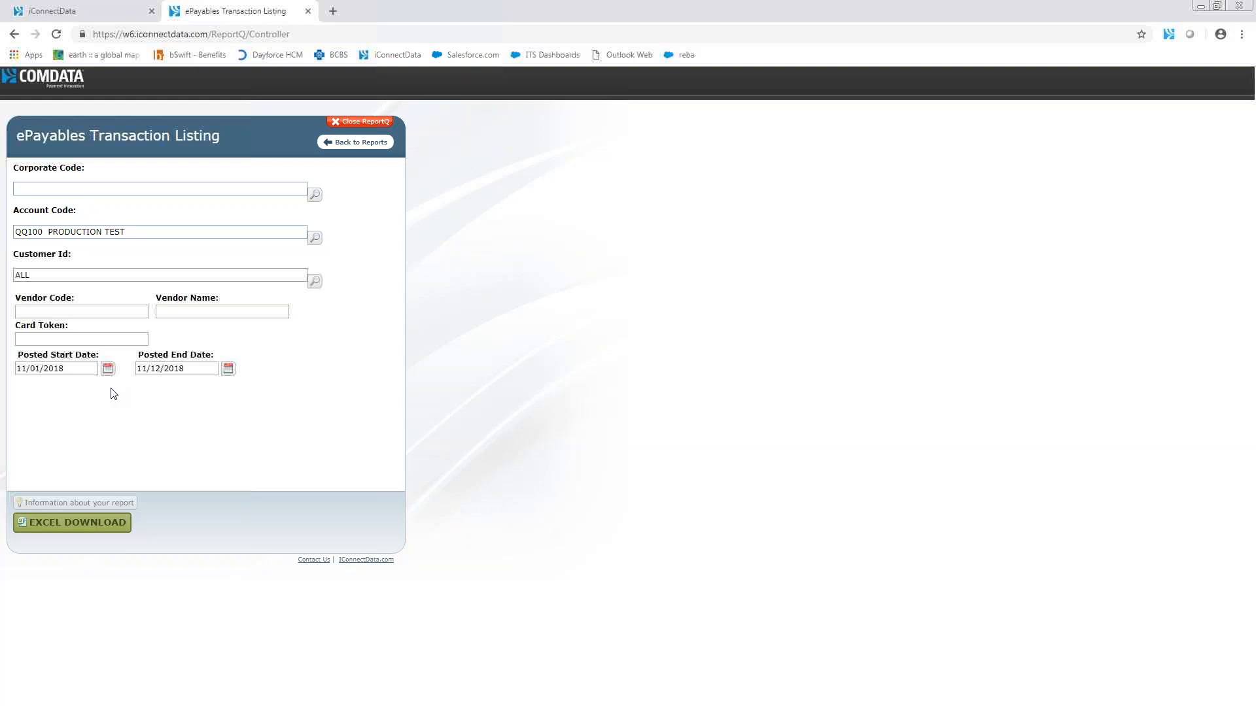
{"action": "left_click", "coordinate": [356, 143]}
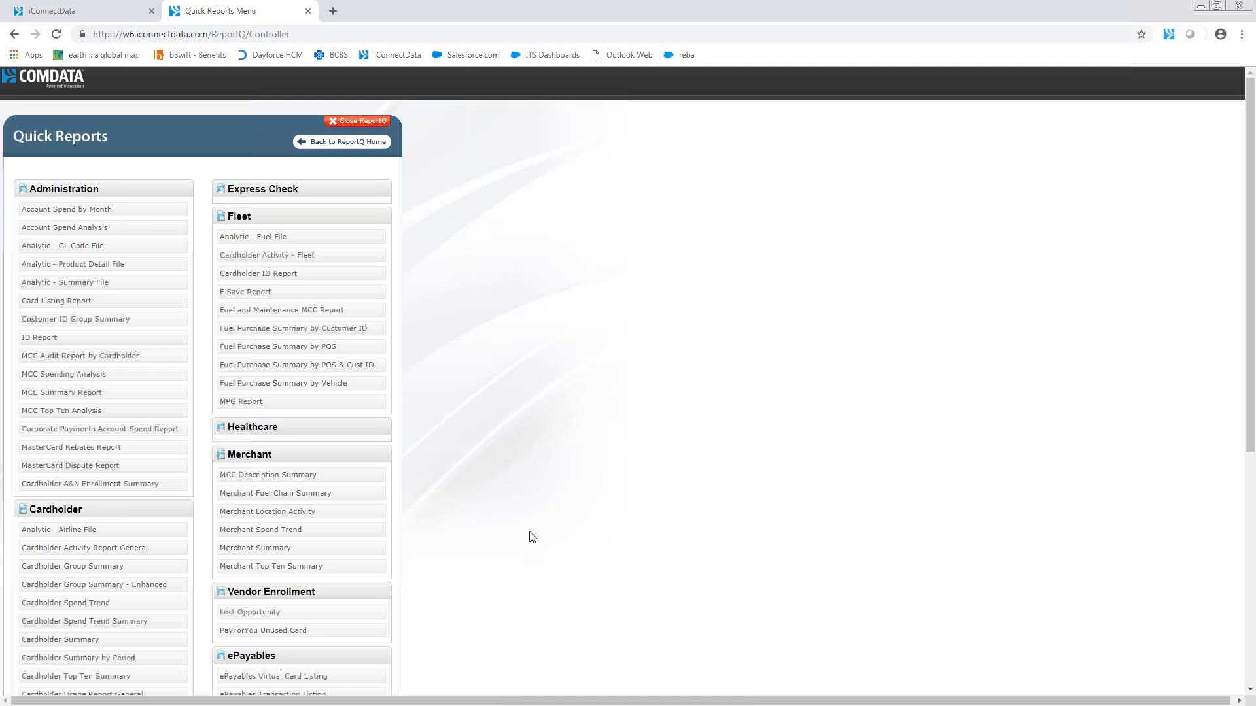
Step: Read the description of the ePayables Outstanding Card Report, view its criteria, and return to the report list
{"action": "scroll", "coordinate": [531, 535], "scroll_direction": "down", "scroll_amount": 4}
{"action": "scroll", "coordinate": [529, 533], "scroll_direction": "down", "scroll_amount": 1}
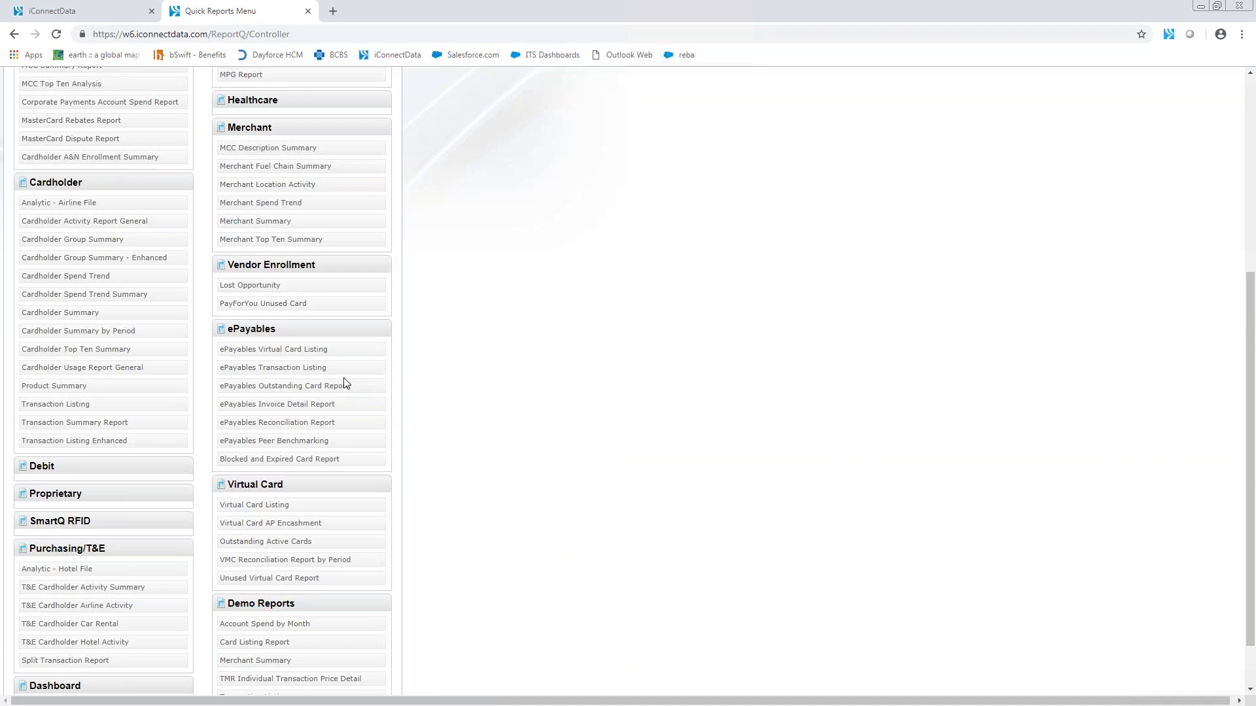
{"action": "mouse_move", "coordinate": [344, 393]}
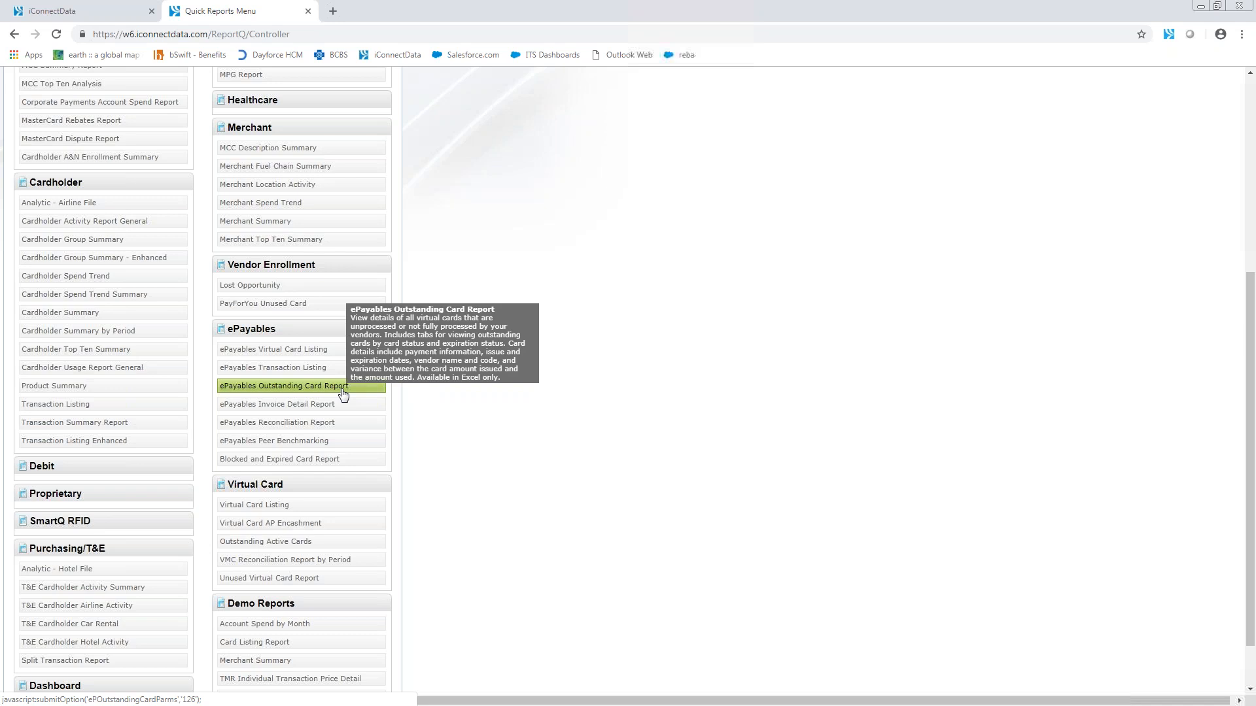
{"action": "left_click", "coordinate": [342, 392]}
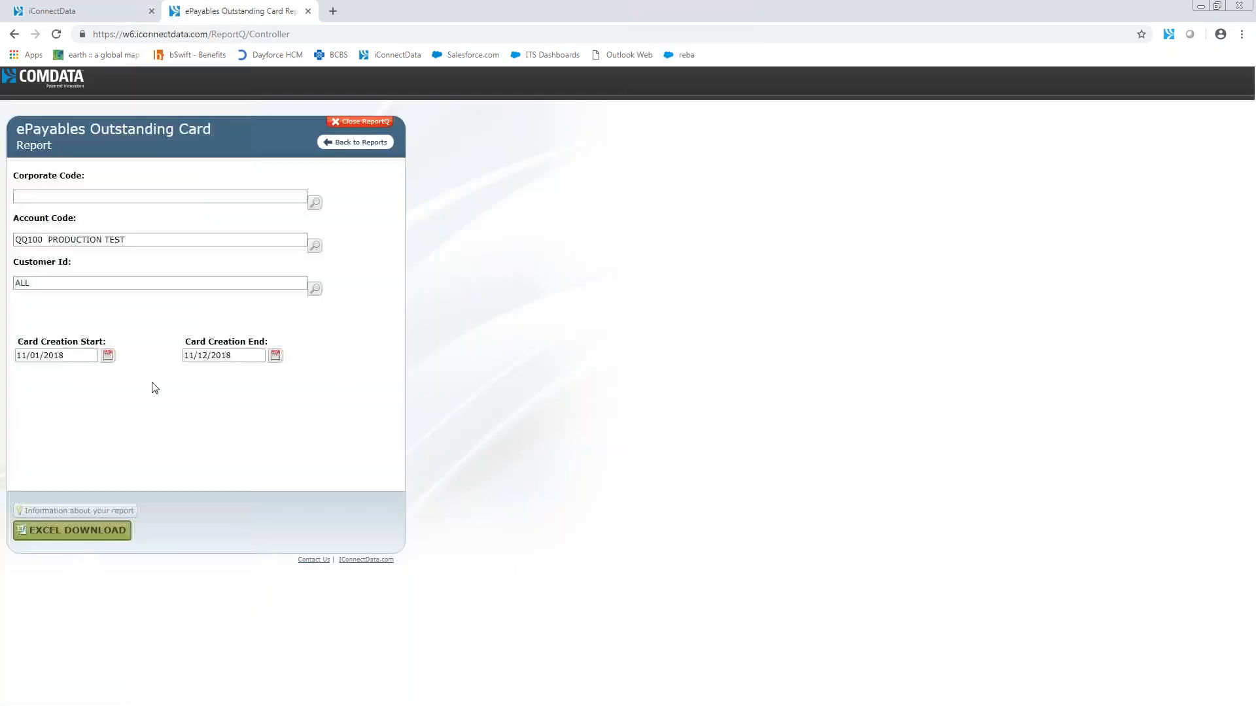
{"action": "left_click", "coordinate": [367, 145]}
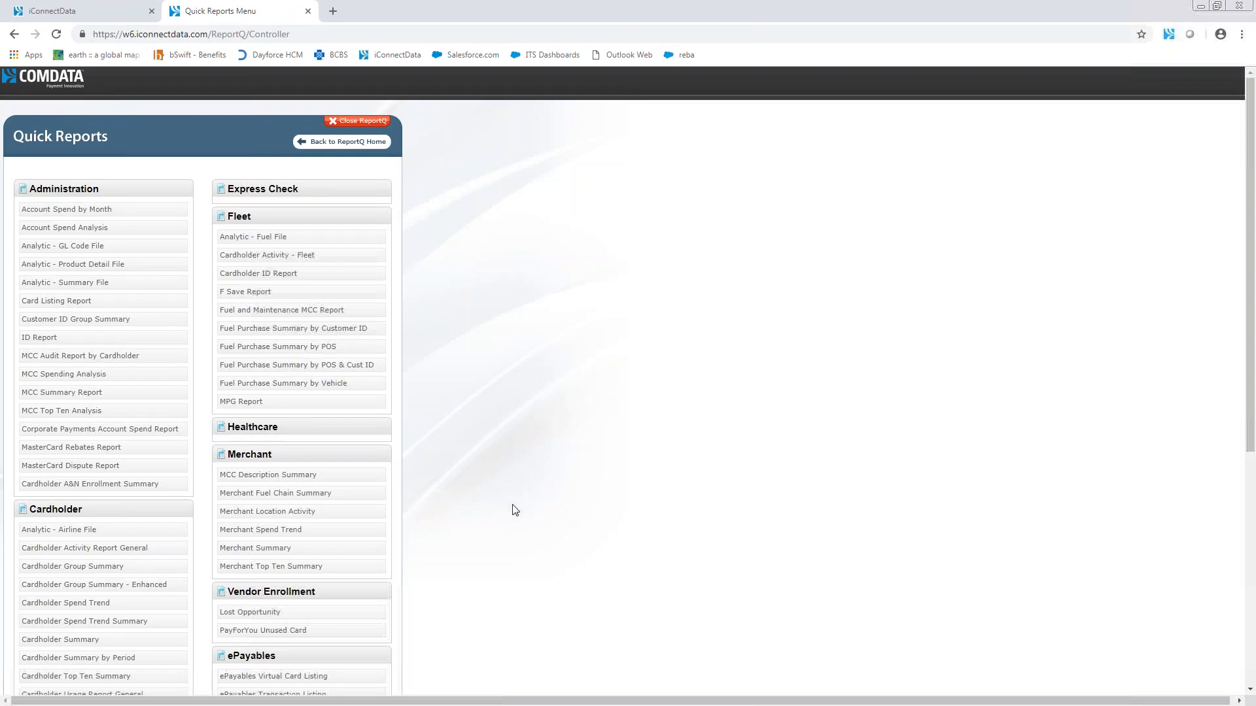
Step: Look through the remaining ePayables and Virtual Card reports in the Quick Reports list, and close reportQ
{"action": "scroll", "coordinate": [515, 507], "scroll_direction": "down", "scroll_amount": 5}
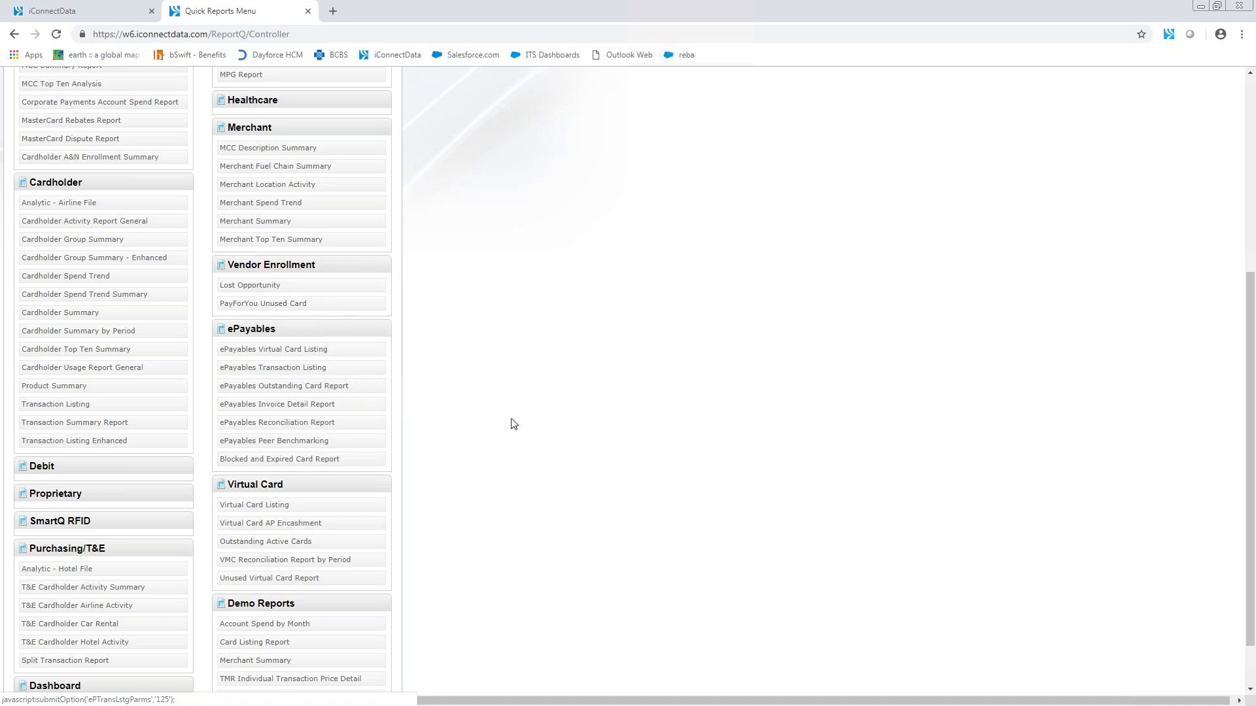
{"action": "scroll", "coordinate": [551, 465], "scroll_direction": "up", "scroll_amount": 3}
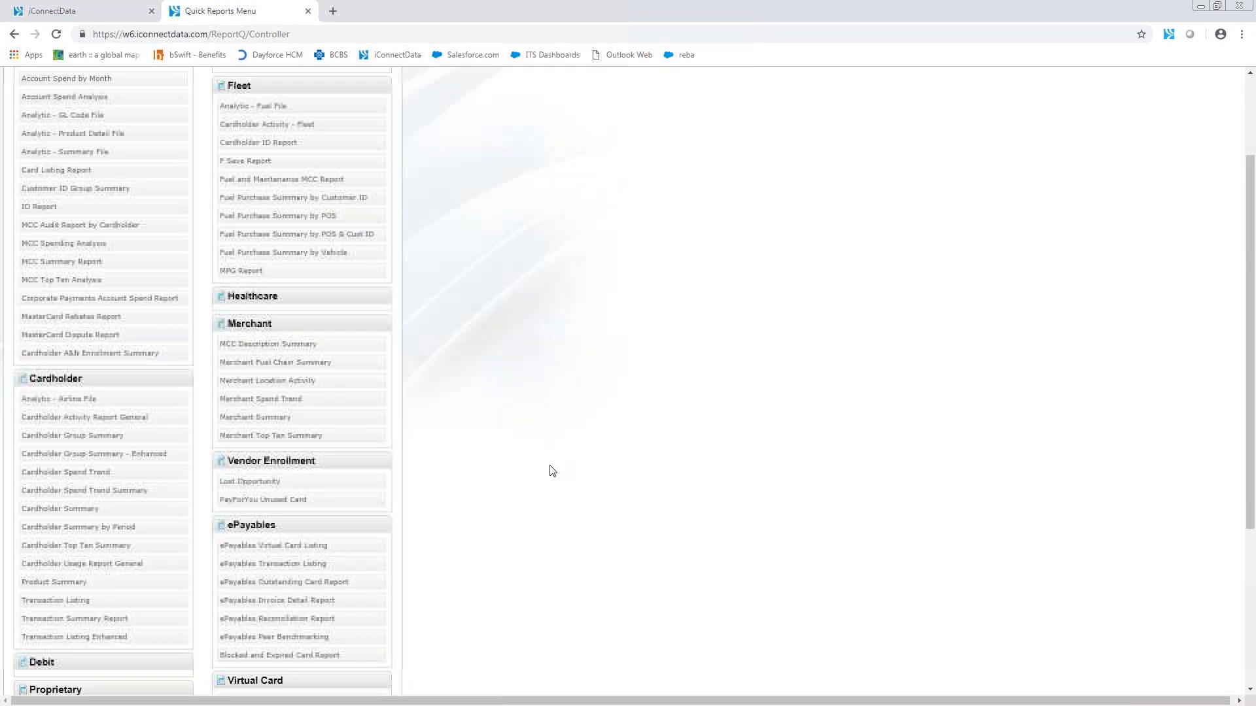
{"action": "scroll", "coordinate": [550, 465], "scroll_direction": "down", "scroll_amount": 2}
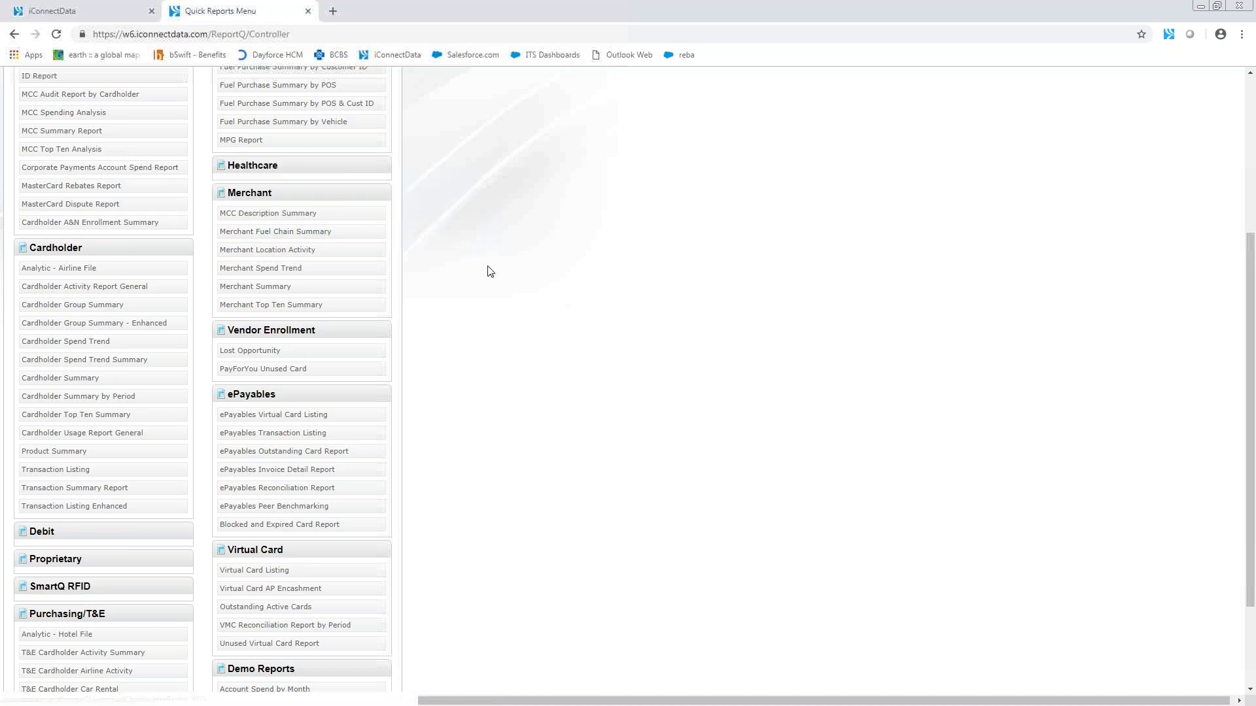
{"action": "scroll", "coordinate": [499, 347], "scroll_direction": "up", "scroll_amount": 4}
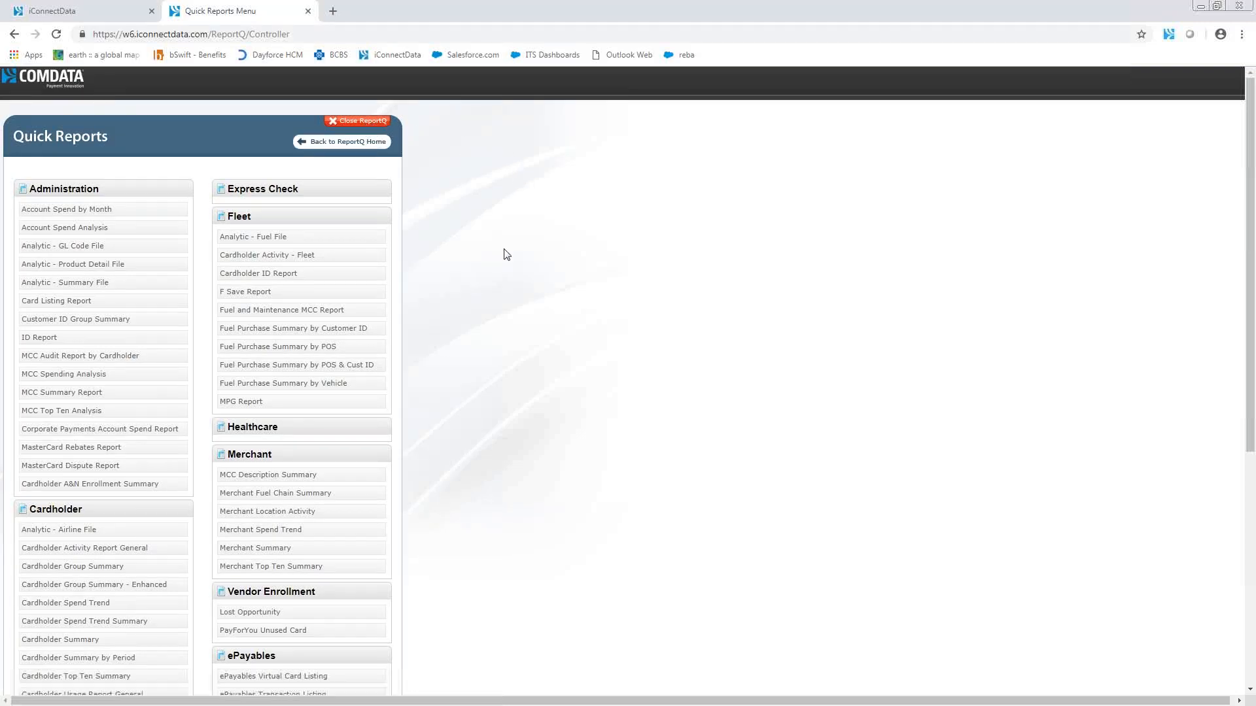
{"action": "left_click", "coordinate": [373, 123]}
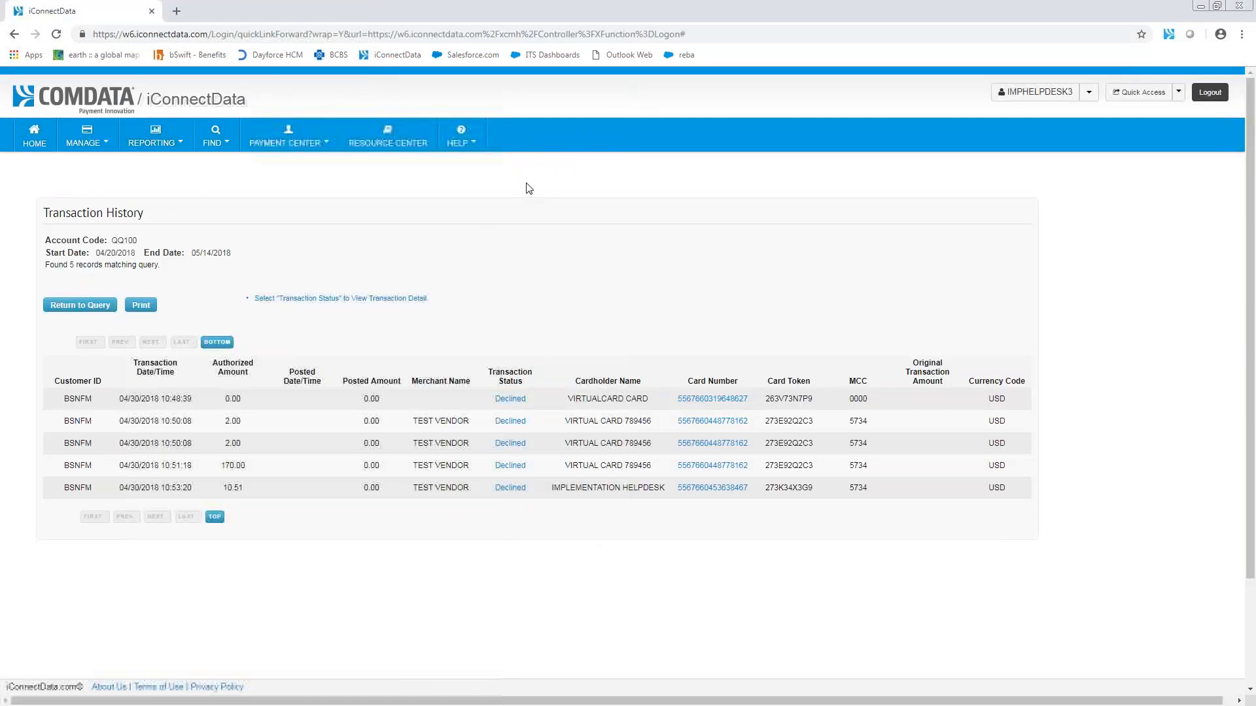
Step: Reopen reportQ from the reporting options and browse its Quick Reports list down to the ePayables reports
{"action": "left_click", "coordinate": [176, 149]}
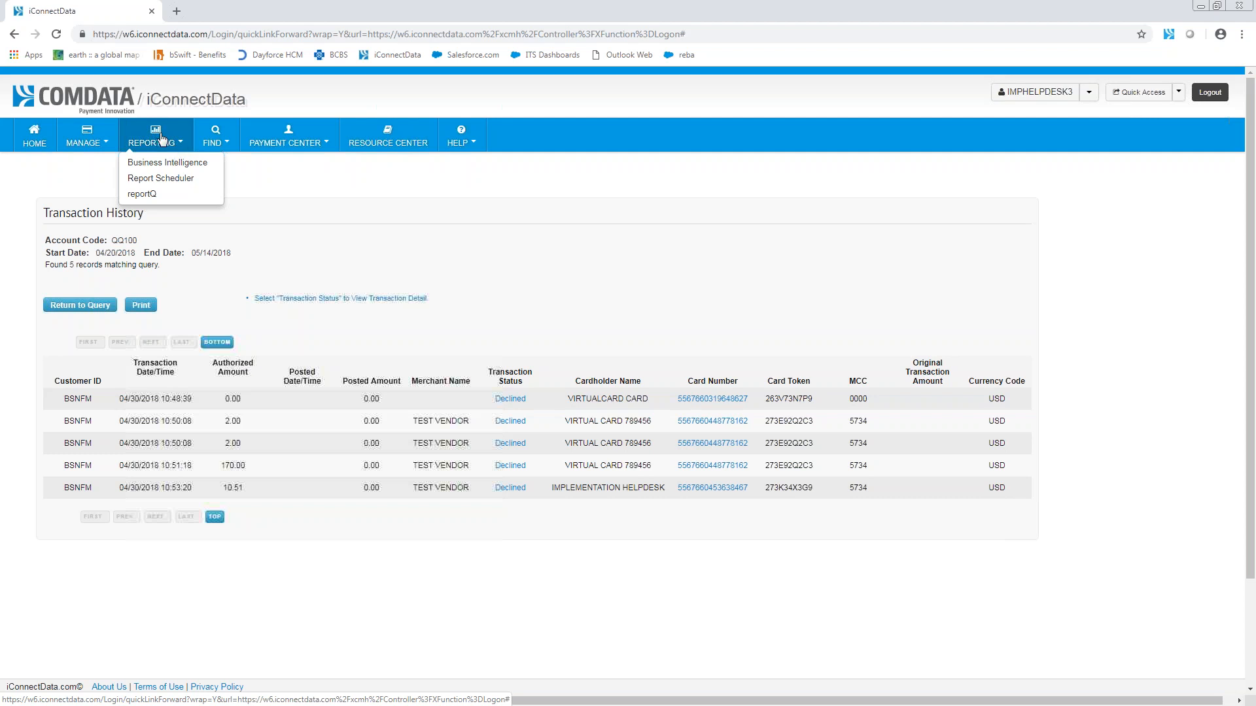
{"action": "left_click", "coordinate": [271, 166]}
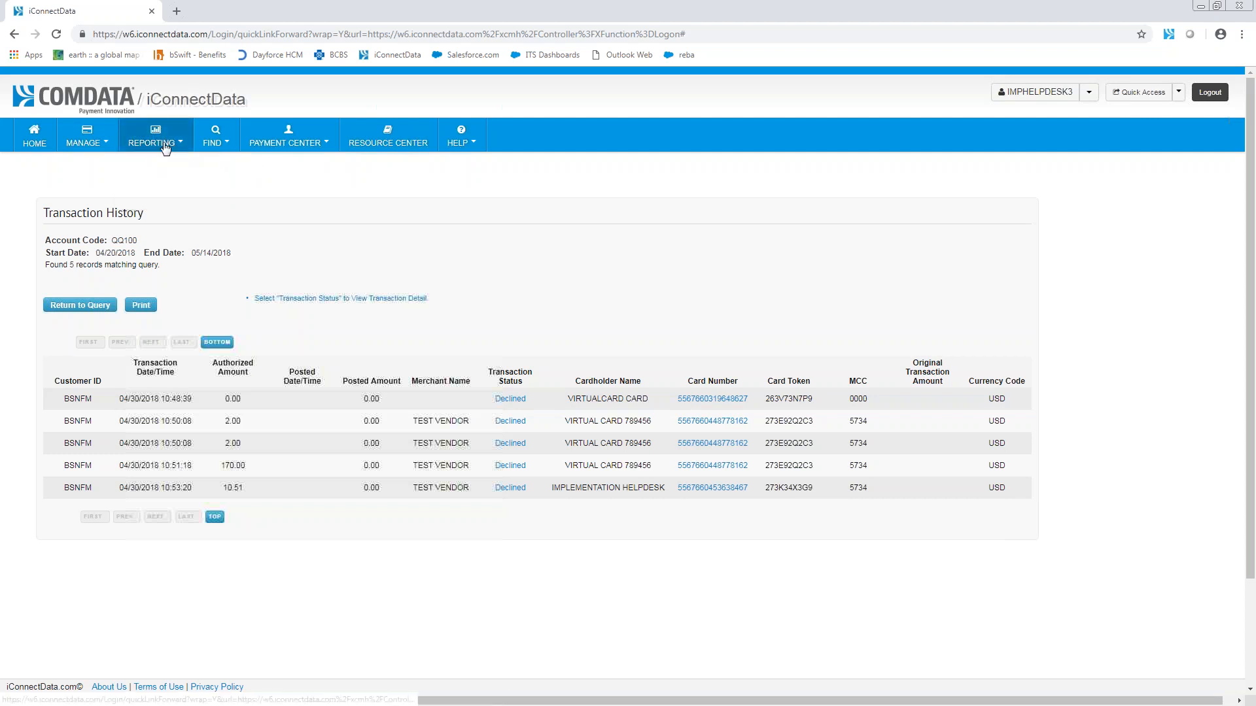
{"action": "left_click", "coordinate": [166, 146]}
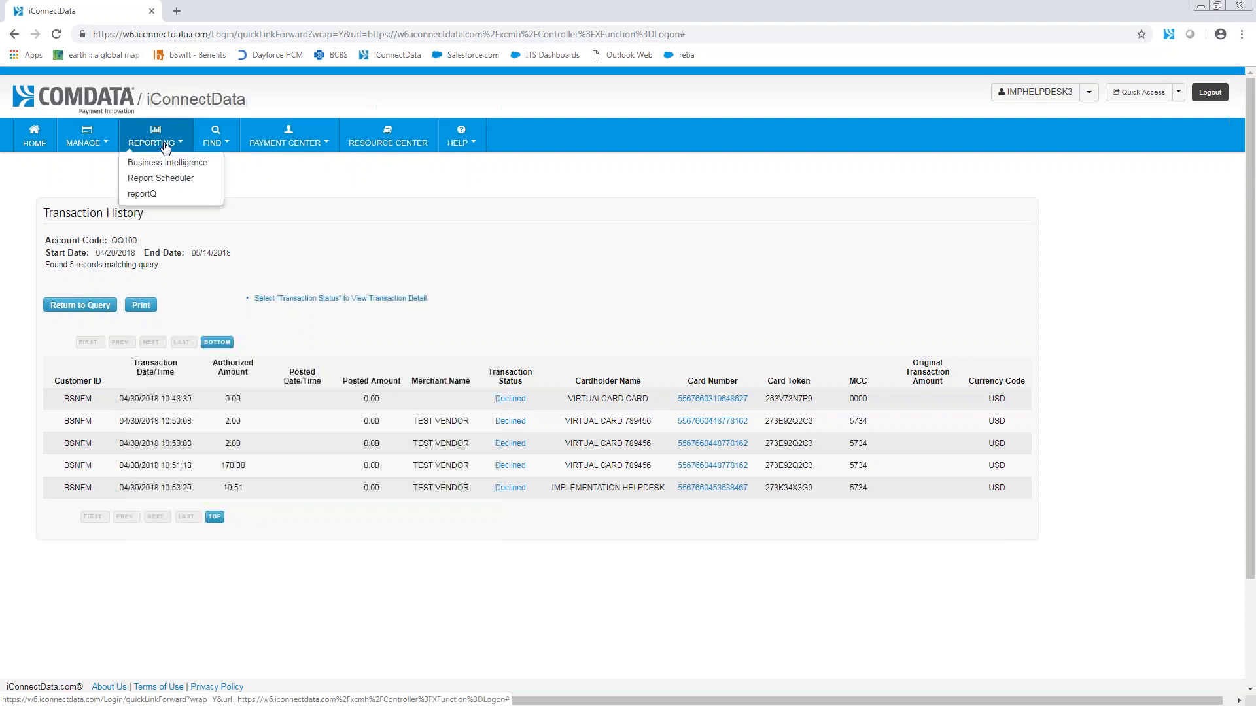
{"action": "left_click", "coordinate": [147, 196]}
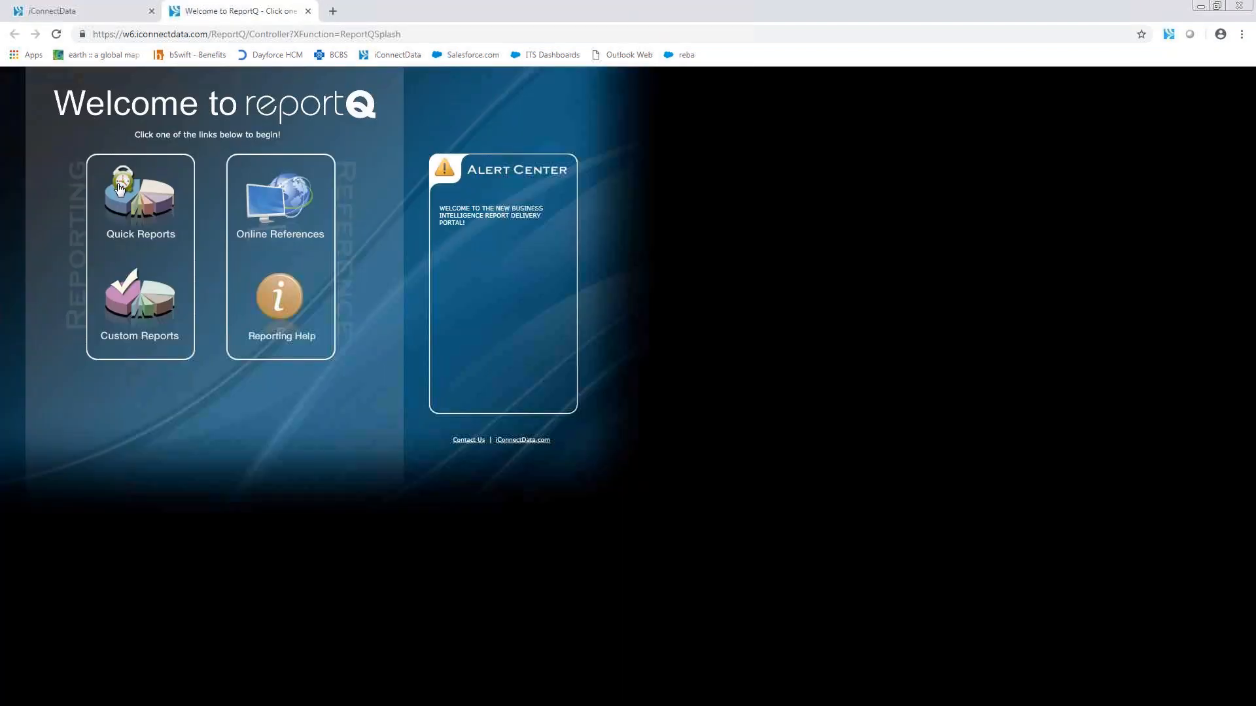
{"action": "left_click", "coordinate": [140, 252]}
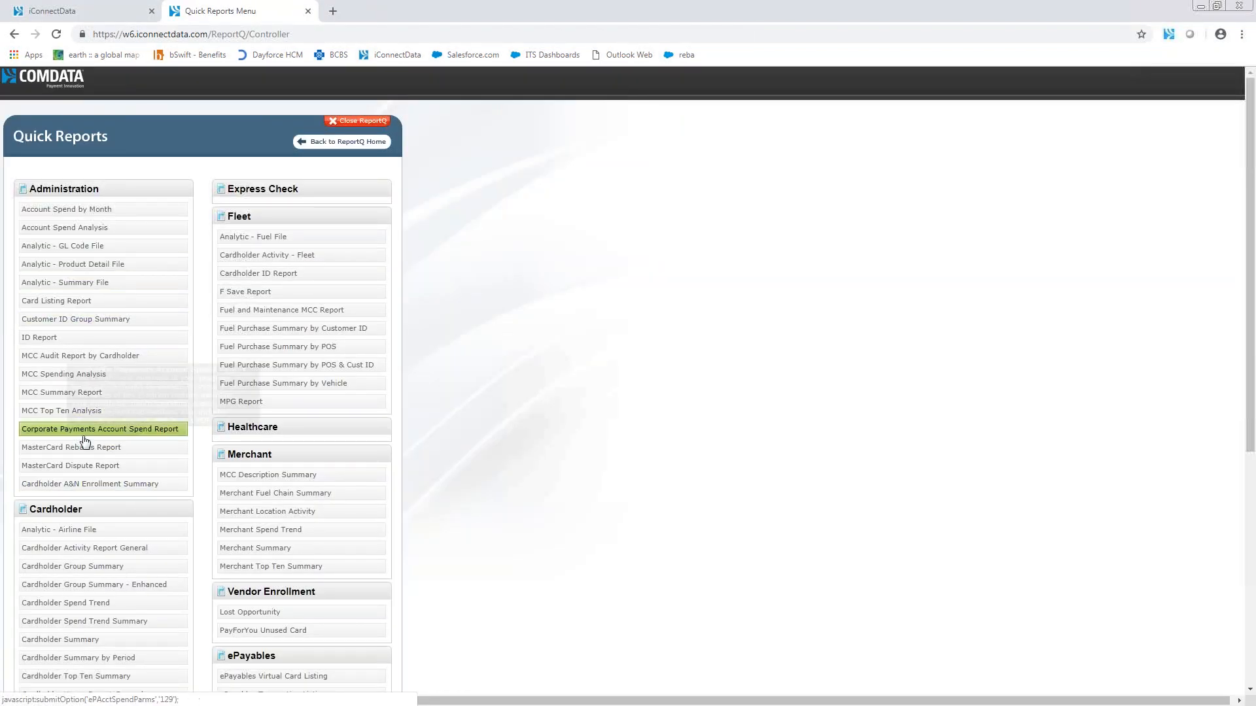
{"action": "scroll", "coordinate": [338, 480], "scroll_direction": "down", "scroll_amount": 3}
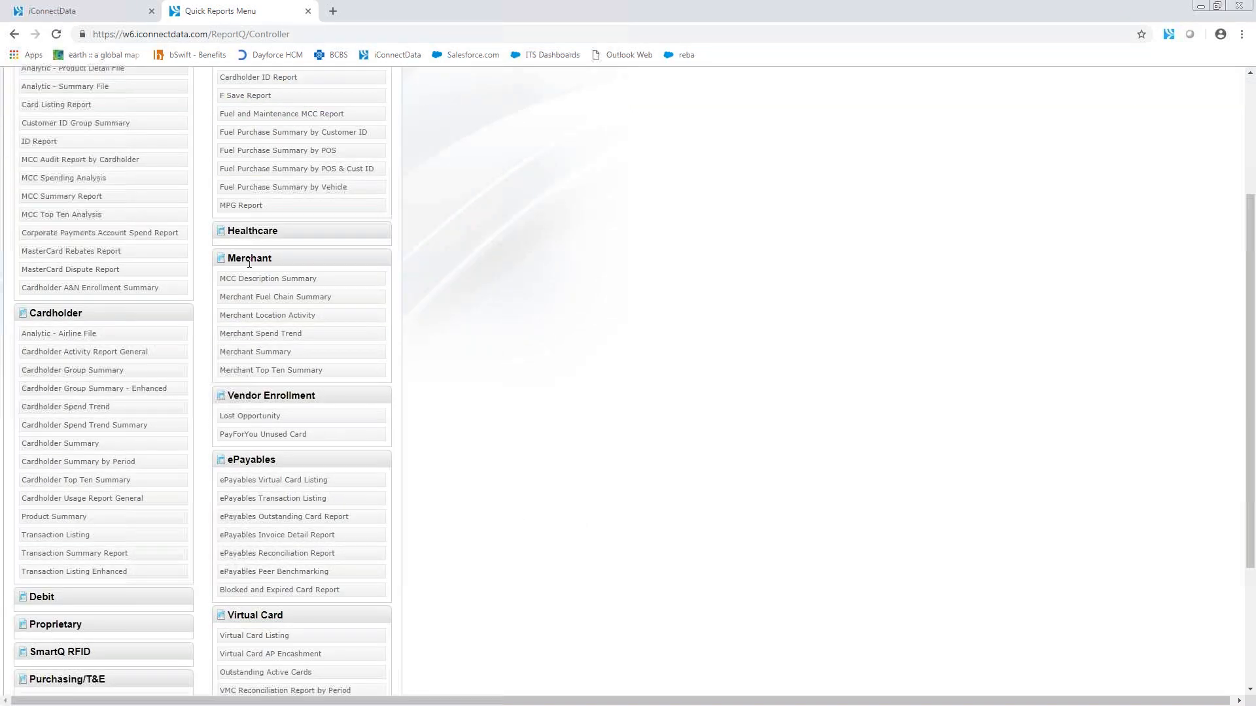
Step: Close reportQ, look over the Payment Center options, and return to the iConnectData home dashboard
{"action": "left_click", "coordinate": [308, 12]}
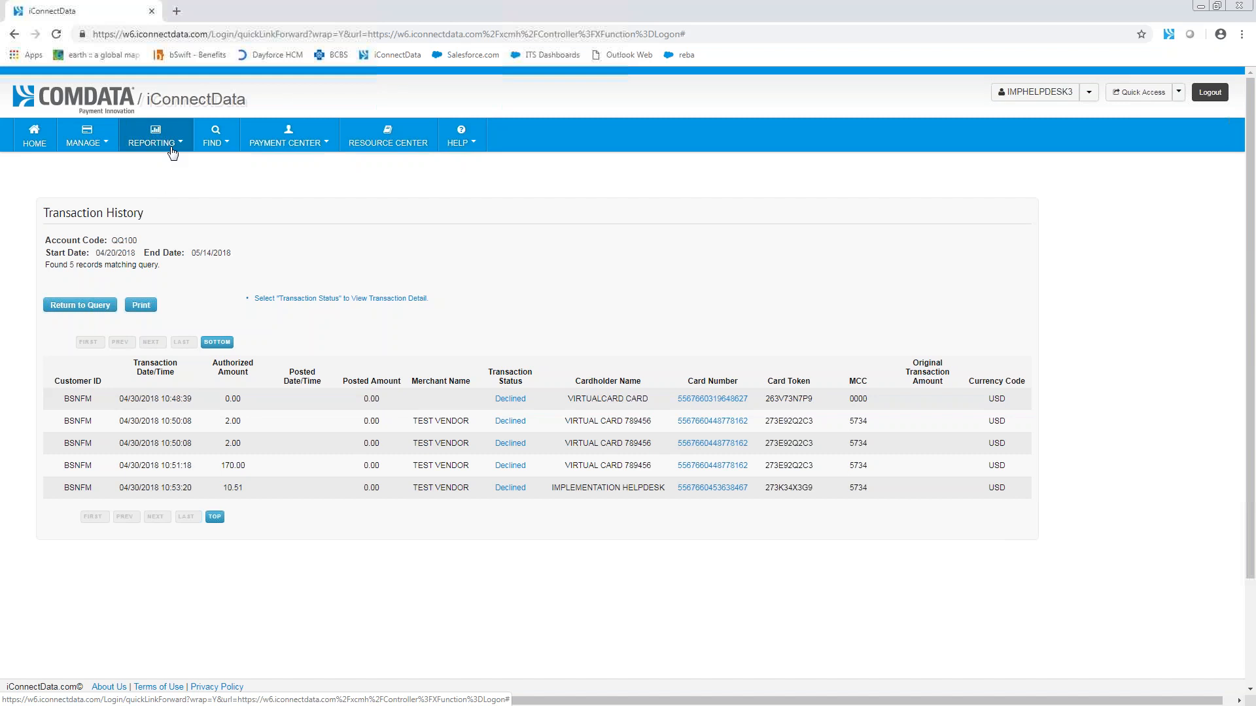
{"action": "left_click", "coordinate": [314, 148]}
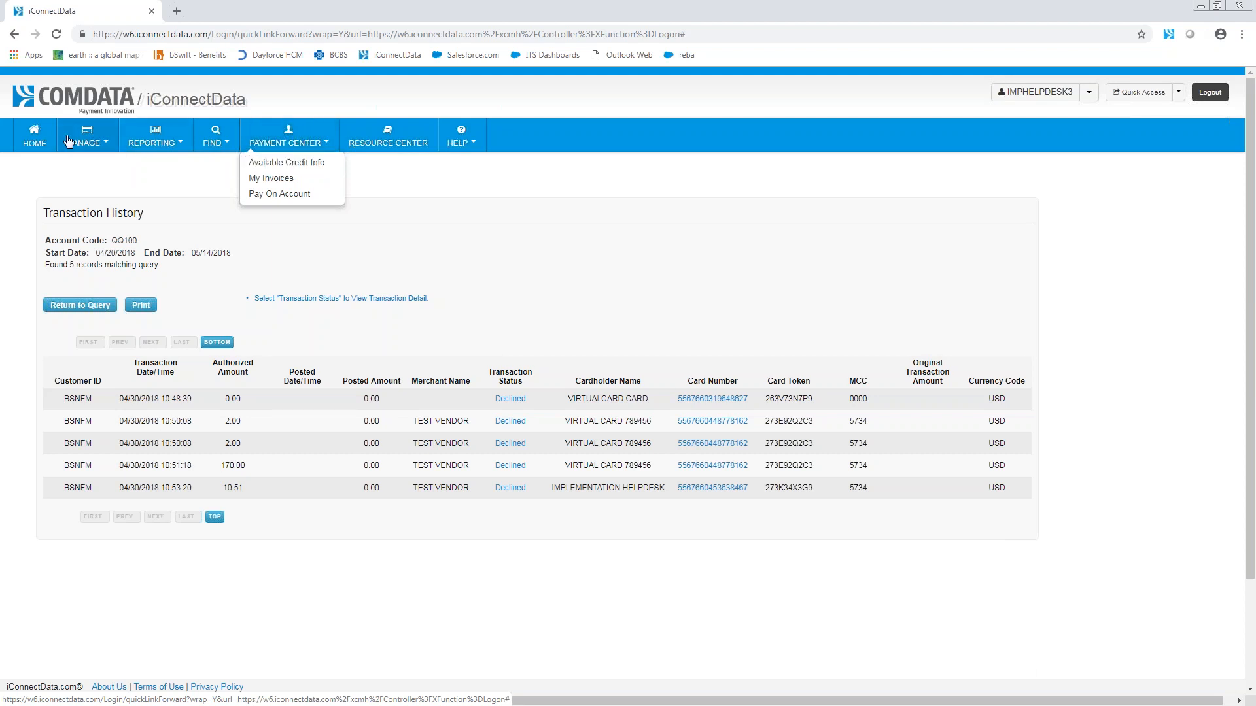
{"action": "left_click", "coordinate": [34, 136]}
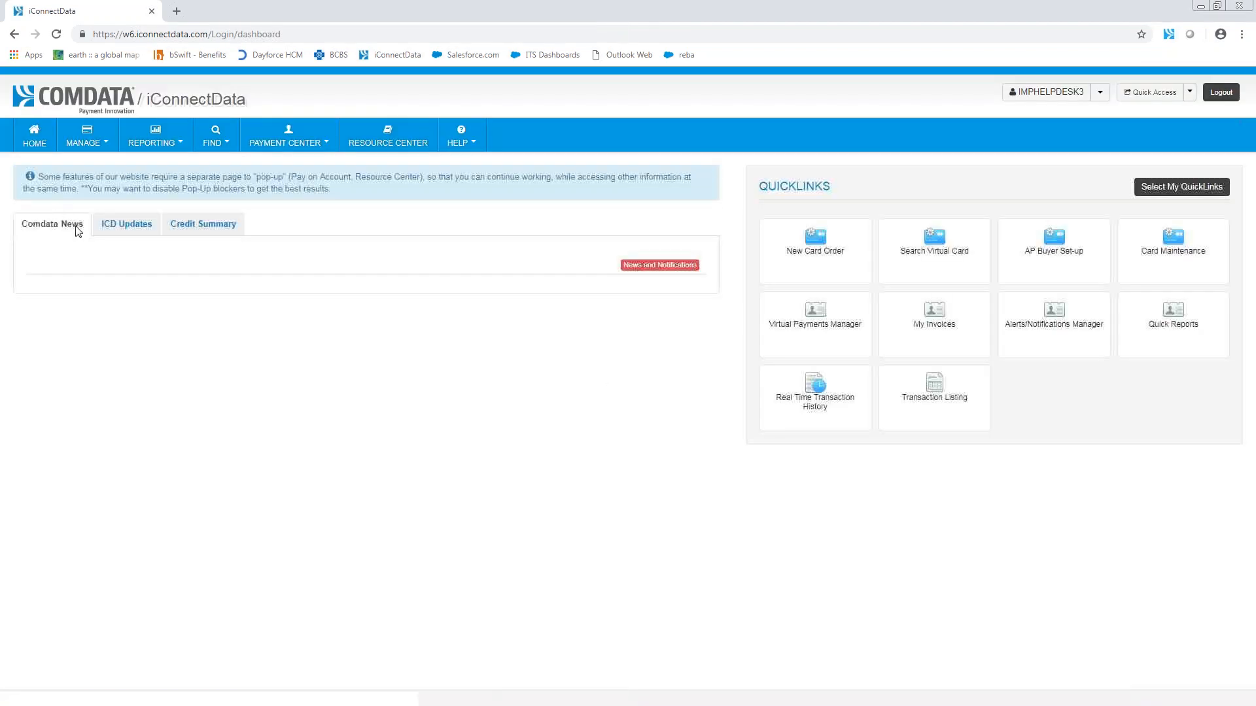
Step: Retrieve the balances in the dashboard's Credit Summary for the account code and examine the account balance
{"action": "left_click", "coordinate": [218, 233]}
{"action": "left_click", "coordinate": [132, 264]}
{"action": "type", "text": "qq100"}
{"action": "left_click", "coordinate": [169, 267]}
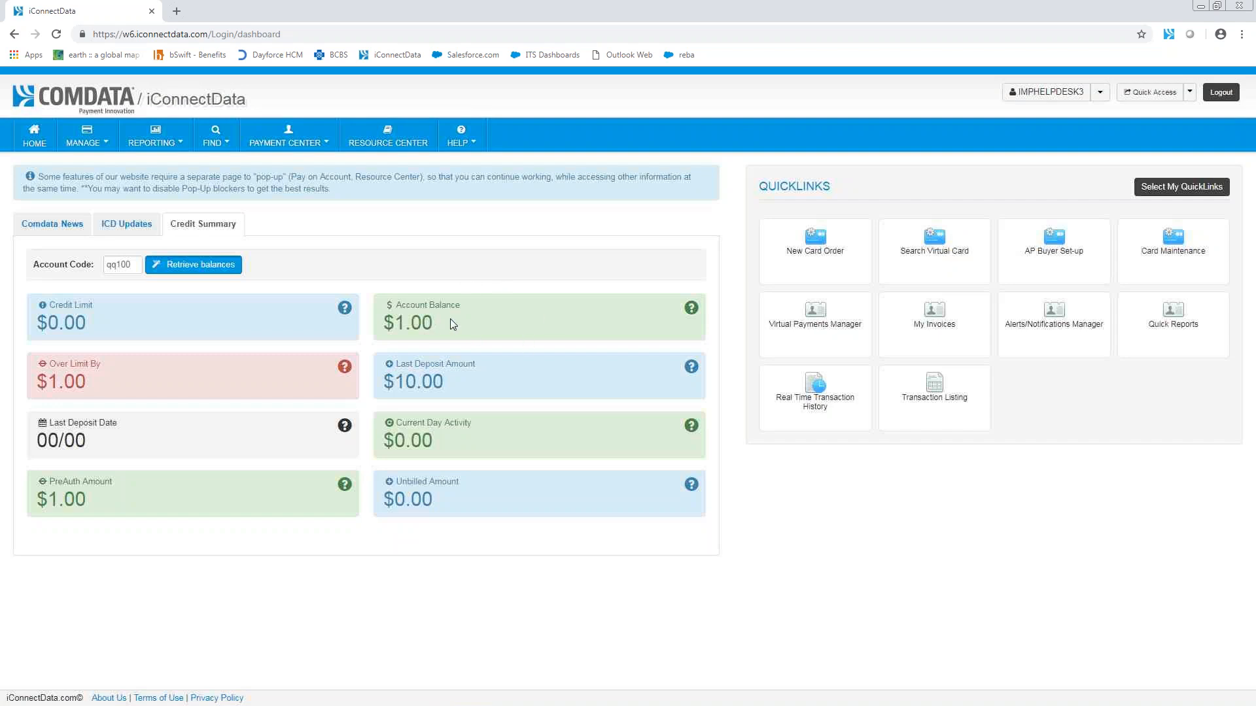
{"action": "left_click_drag", "start_coordinate": [461, 305], "coordinate": [396, 307]}
{"action": "left_click", "coordinate": [454, 316]}
Step: View the Virtual Payments resources in the Comdata Resource Center, close it, and reload the iConnectData home dashboard
{"action": "left_click", "coordinate": [396, 144]}
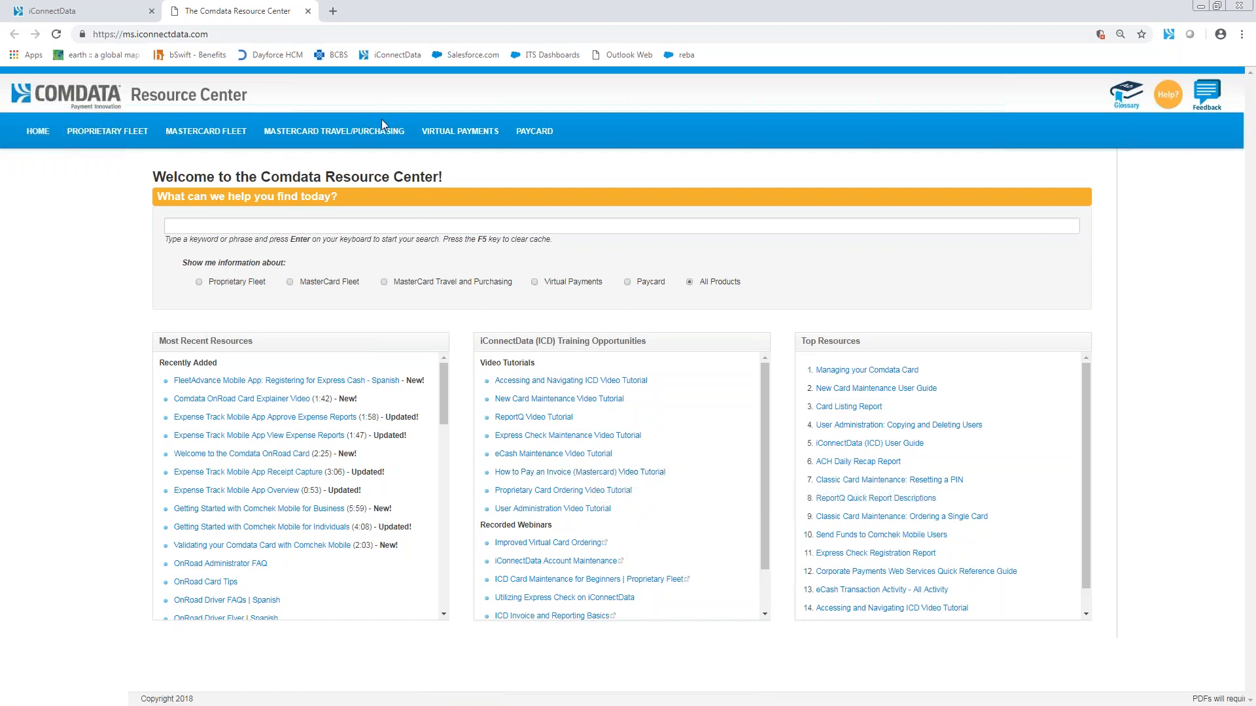
{"action": "left_click", "coordinate": [474, 135]}
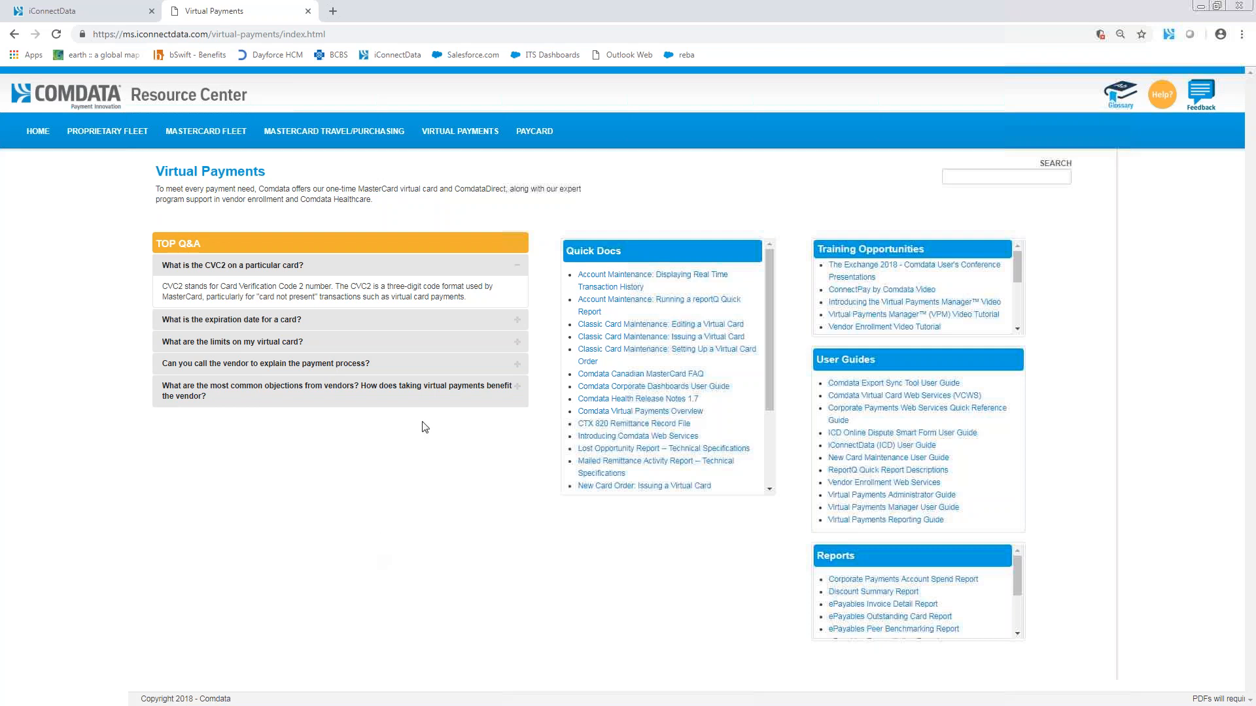
{"action": "left_click", "coordinate": [307, 11]}
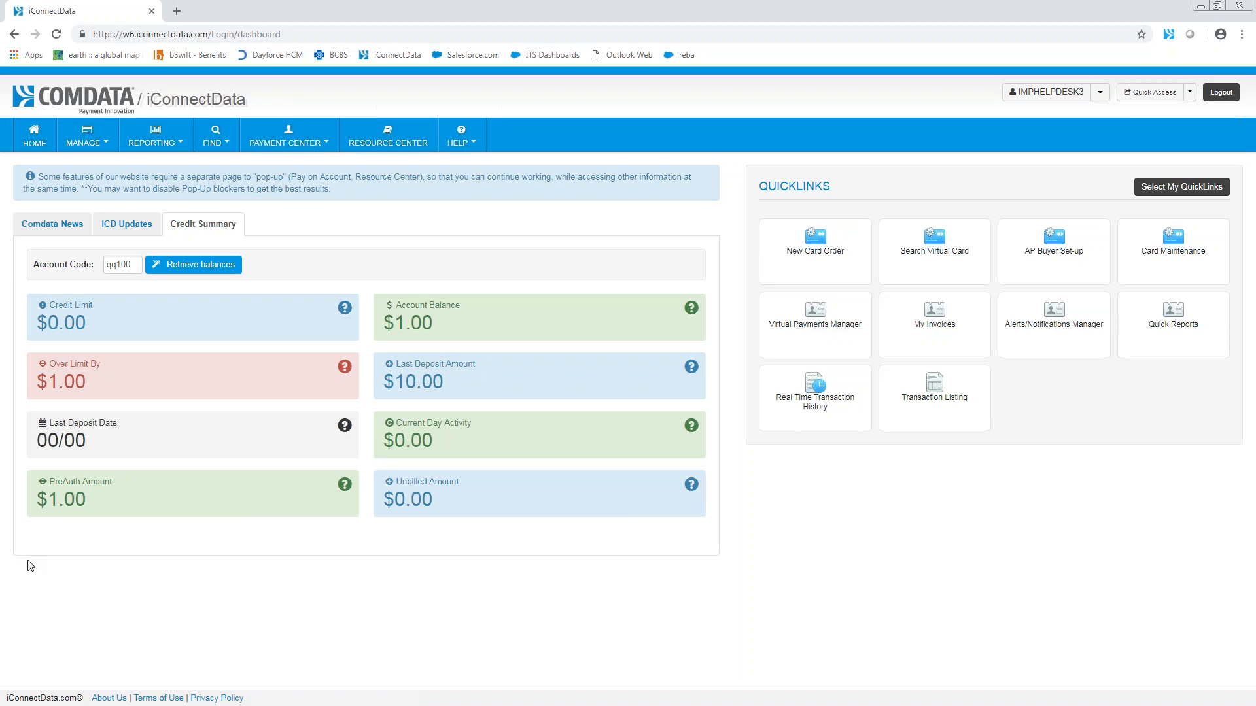
{"action": "left_click", "coordinate": [34, 136]}
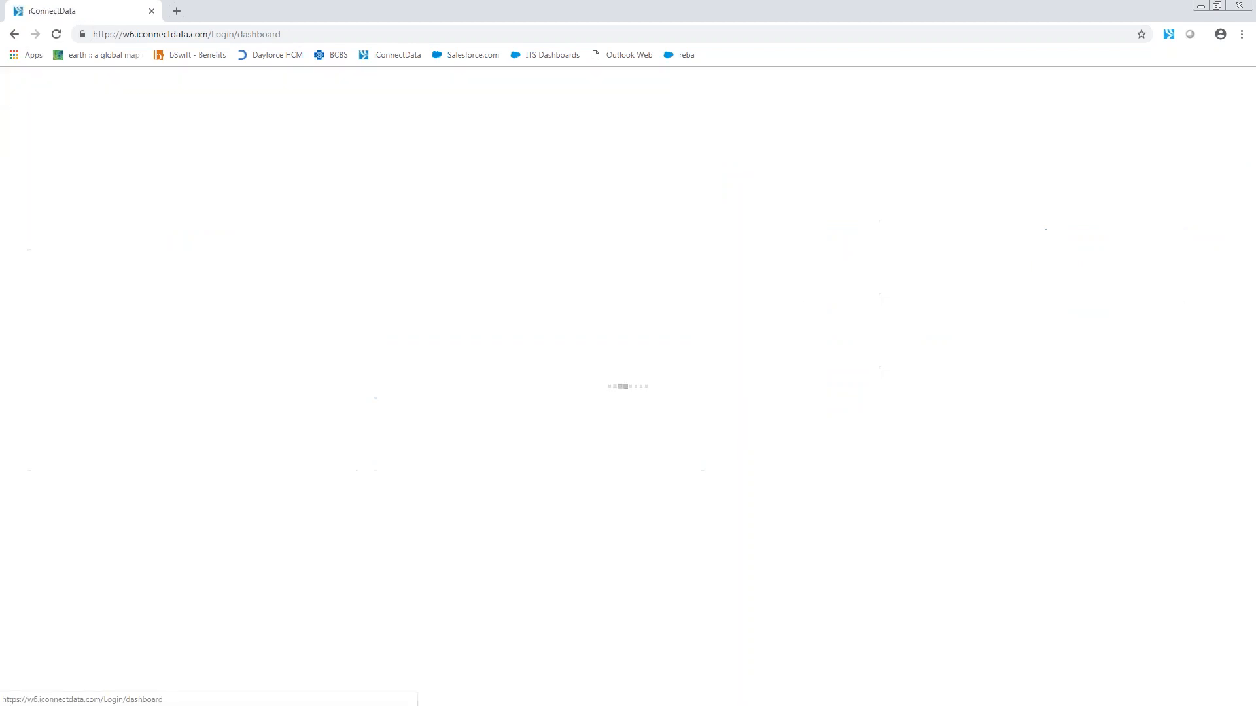